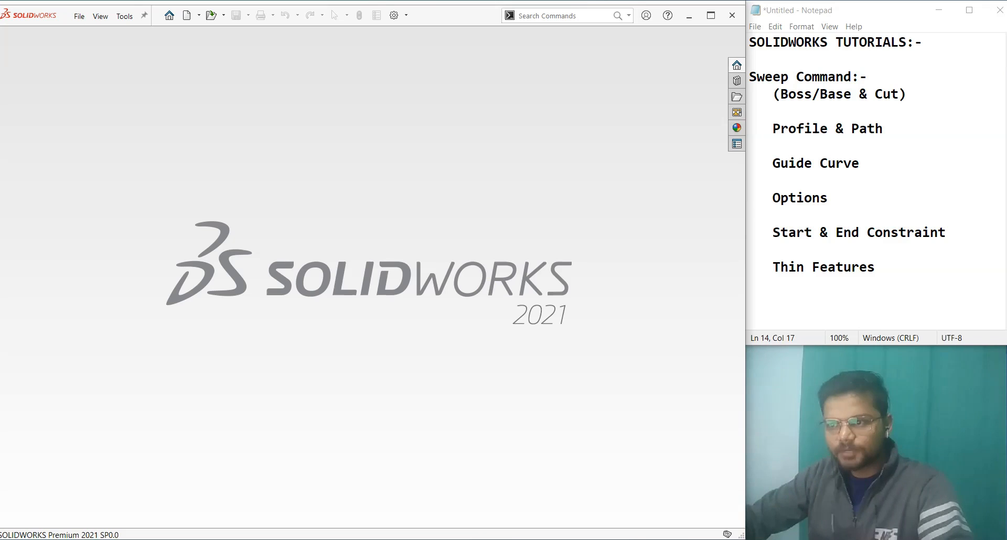
# Create a new part document.
pyautogui.click(81, 17)
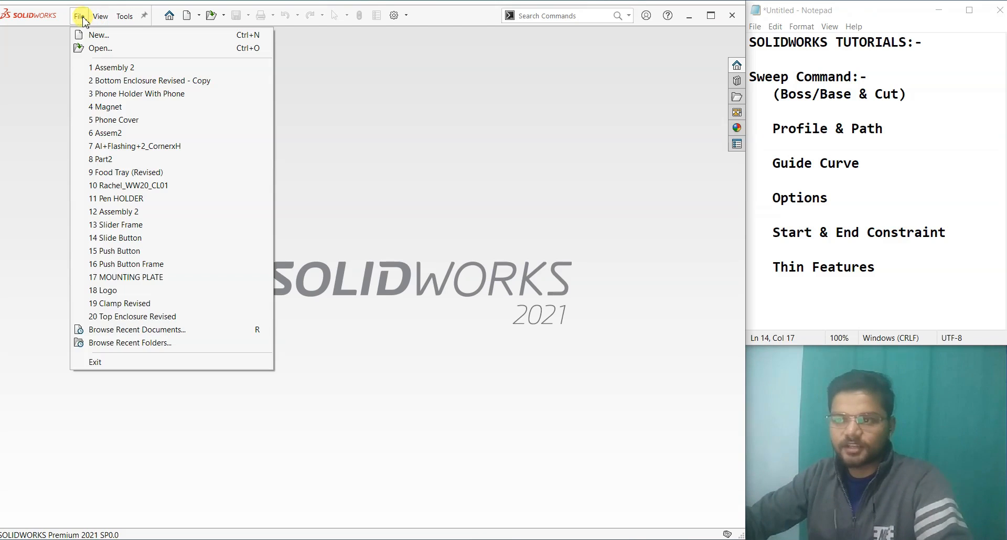
pyautogui.click(84, 32)
pyautogui.click(459, 377)
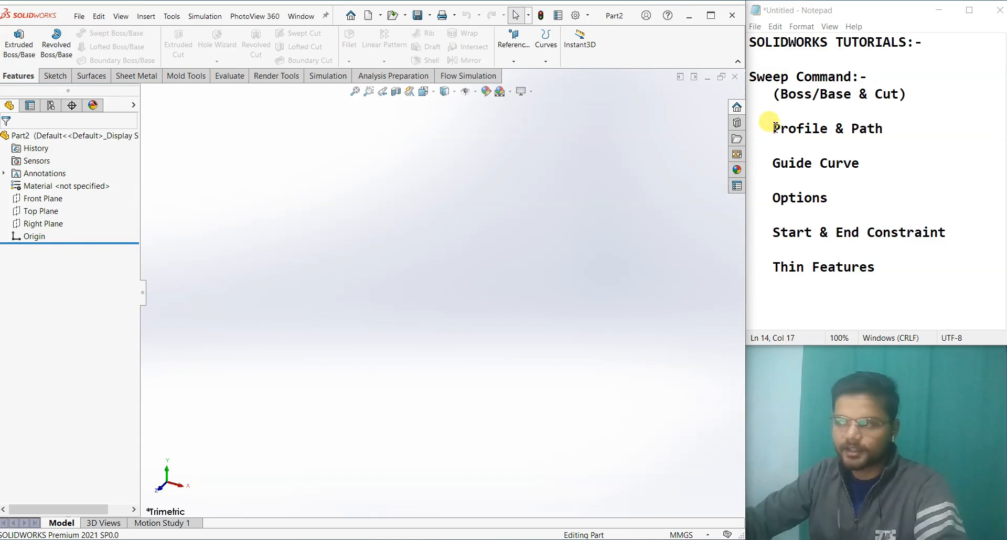
pyautogui.moveTo(780, 94); pyautogui.dragTo(903, 96)
pyautogui.click(914, 131)
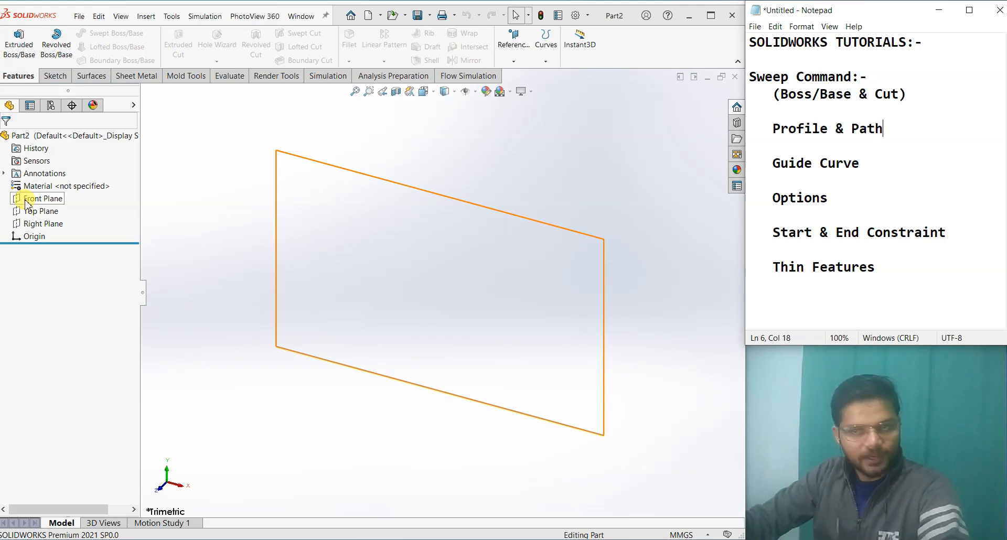
# Start a new sketch on the Top Plane.
pyautogui.click(37, 211)
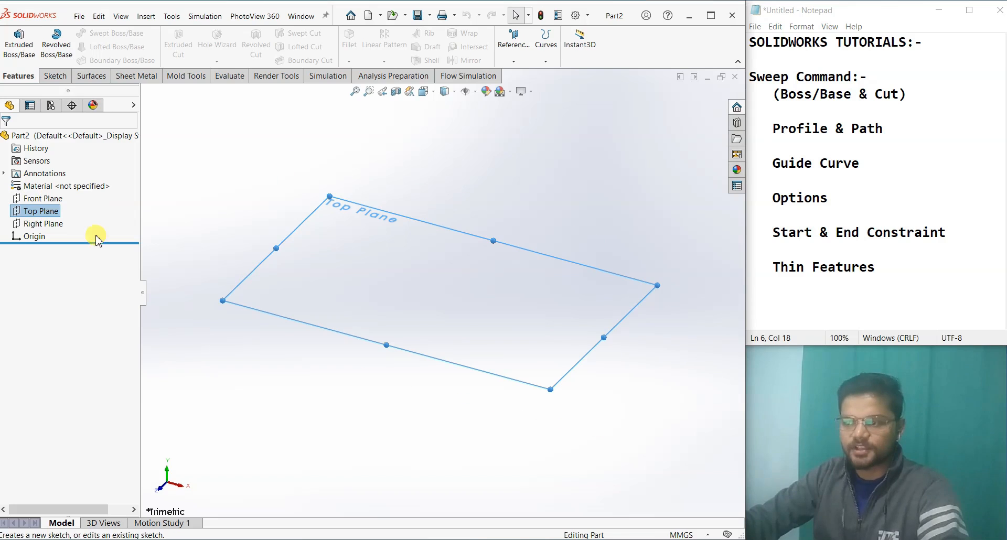
pyautogui.click(178, 316)
pyautogui.click(48, 212)
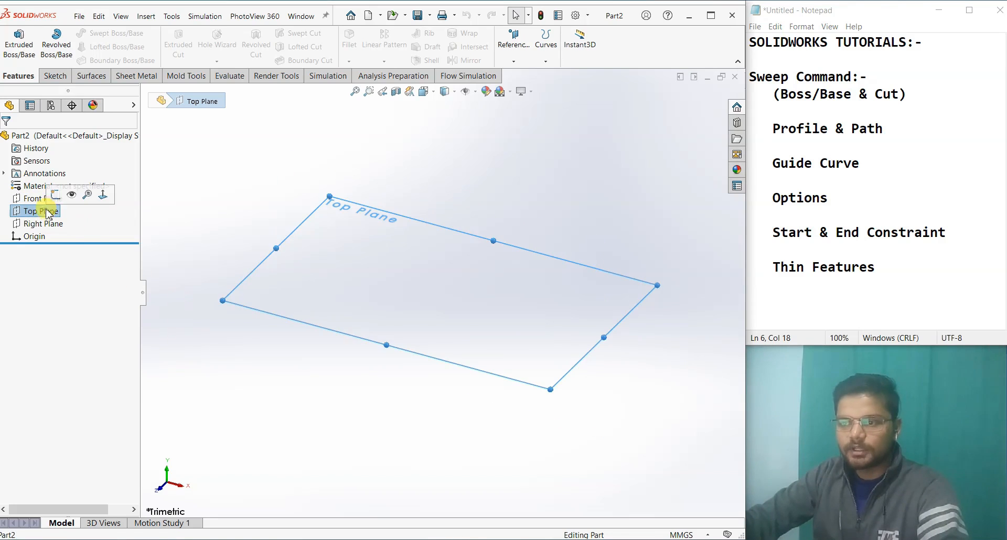
pyautogui.click(55, 195)
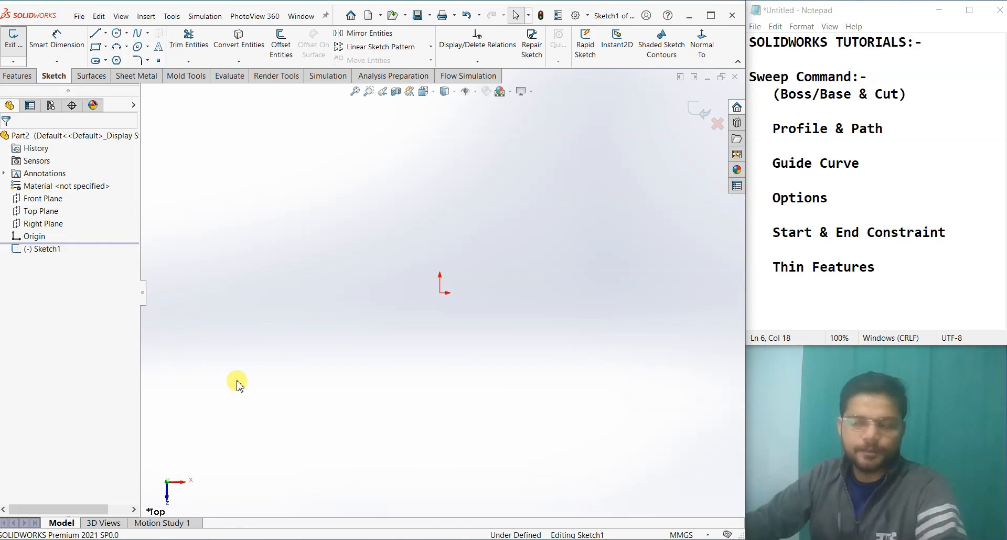
# Draw an infinite vertical and an infinite horizontal construction line through the origin.
pyautogui.click(106, 32)
pyautogui.click(114, 60)
pyautogui.click(52, 295)
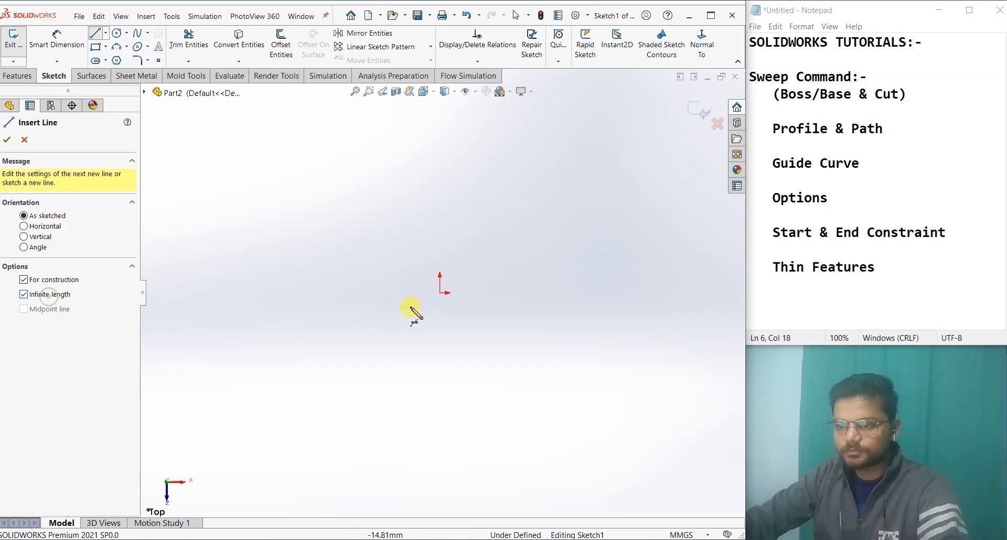
pyautogui.click(440, 294)
pyautogui.click(442, 265)
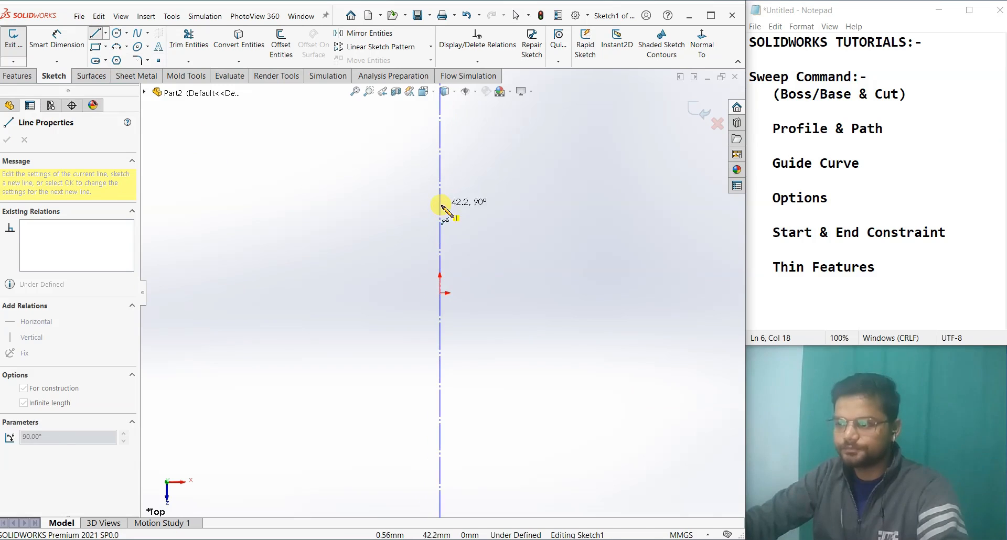
pyautogui.click(441, 294)
pyautogui.click(418, 293)
pyautogui.rightClick(417, 293)
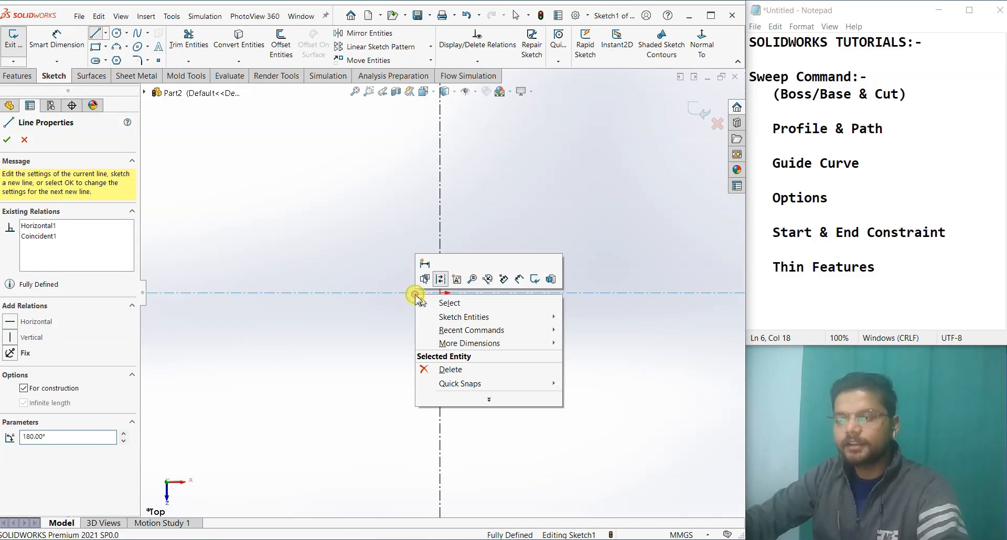
pyautogui.click(441, 304)
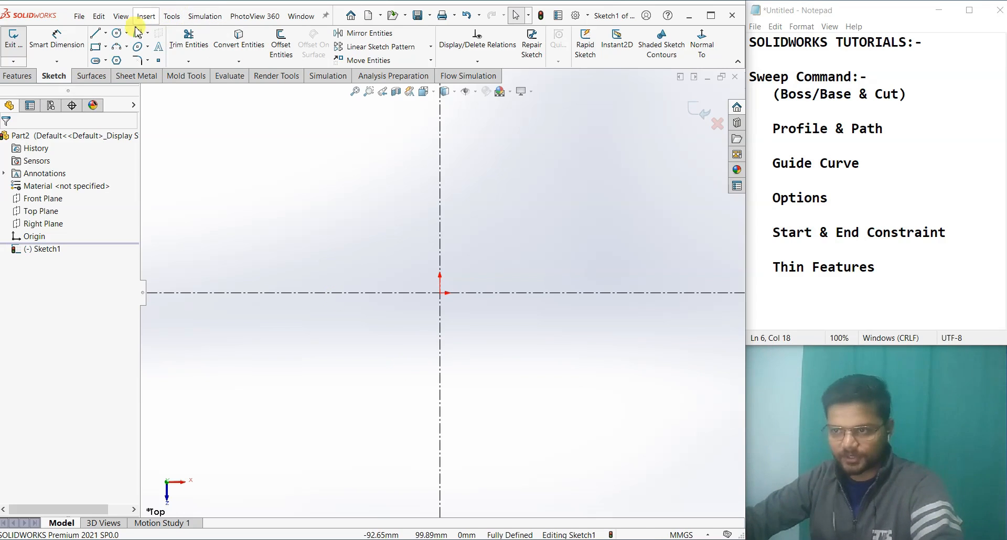
# Sketch a rectangle about 26 by 11 mm above the origin, with its right side on the vertical construction line.
pyautogui.click(96, 47)
pyautogui.click(386, 217)
pyautogui.click(440, 240)
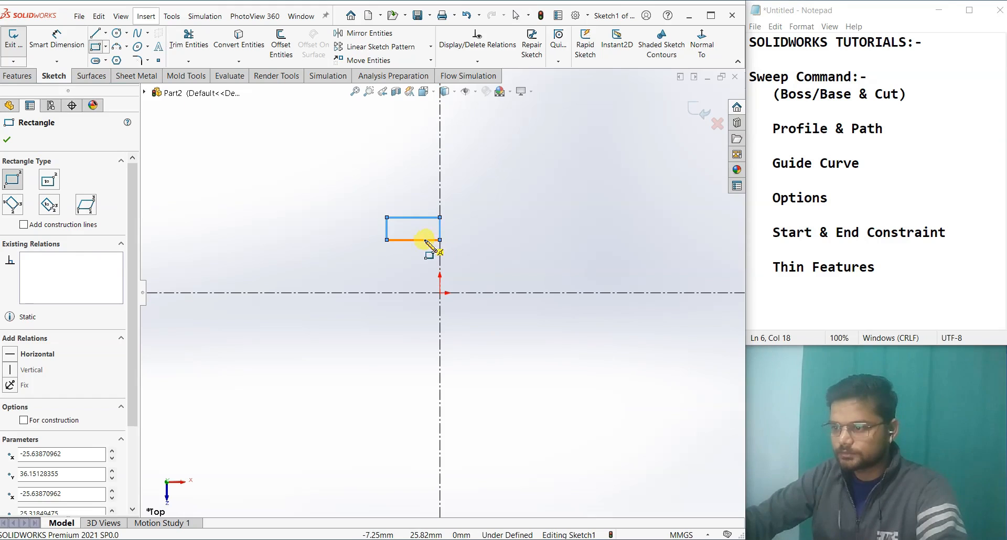
pyautogui.press('Escape')
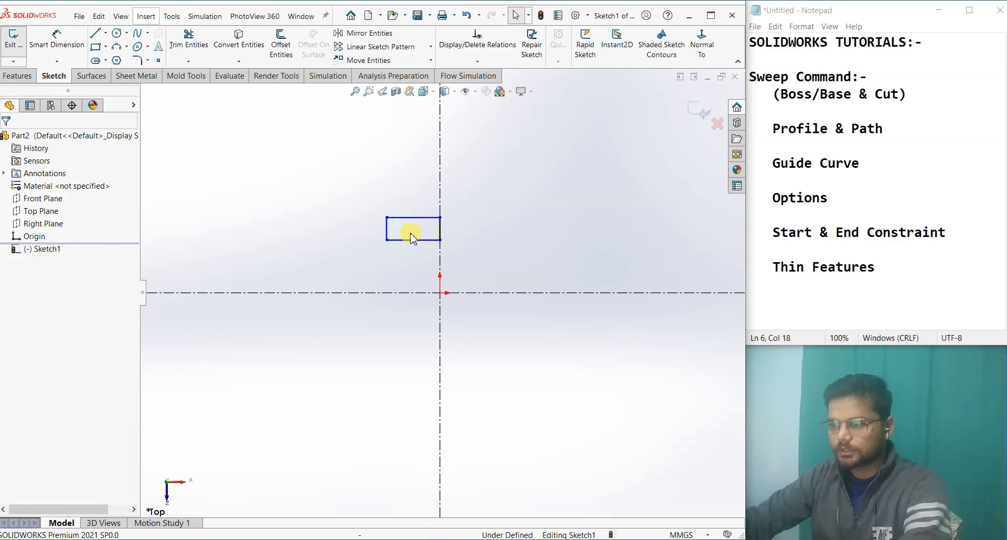
# Mirror the rectangle's four lines about the horizontal construction line.
pyautogui.click(391, 34)
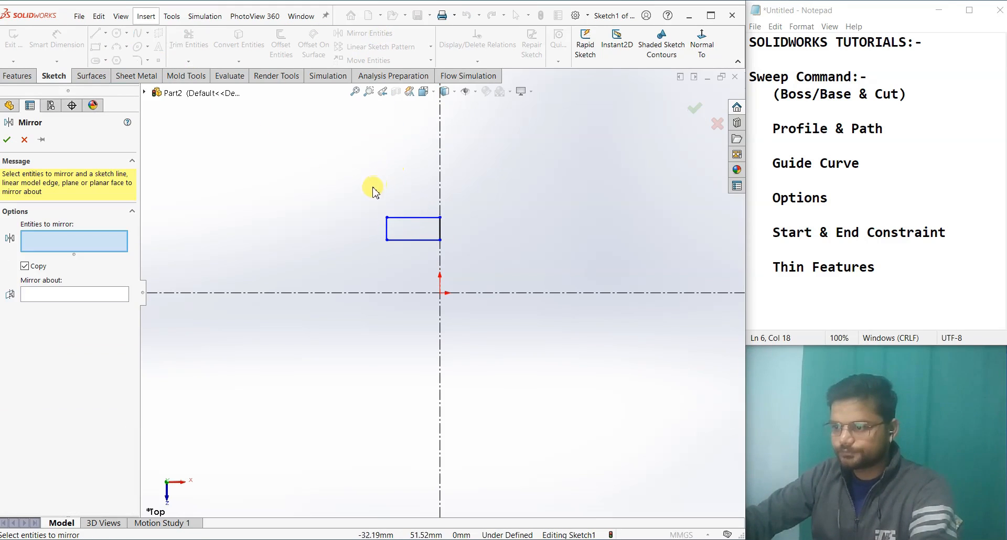
pyautogui.moveTo(373, 189); pyautogui.dragTo(473, 265)
pyautogui.click(96, 327)
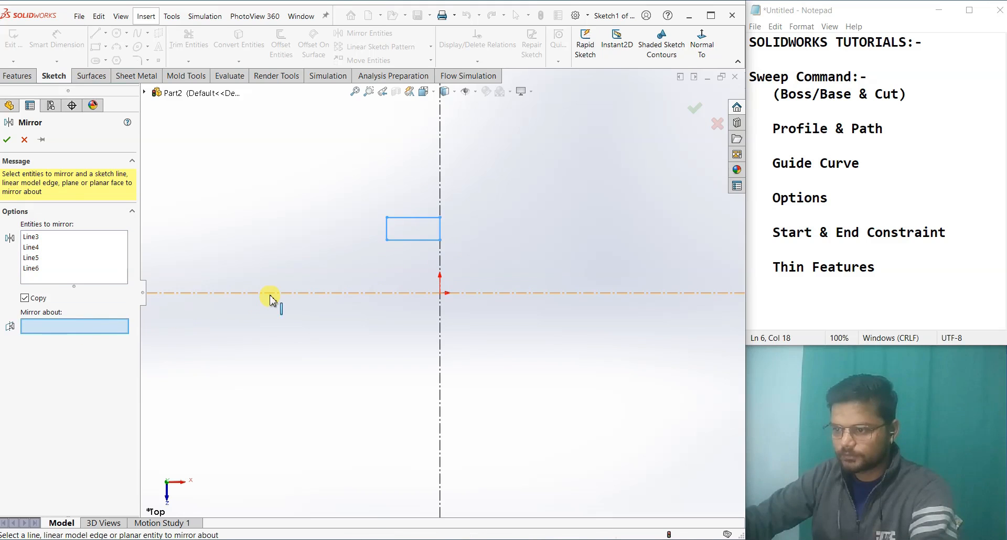
pyautogui.click(268, 293)
pyautogui.click(8, 139)
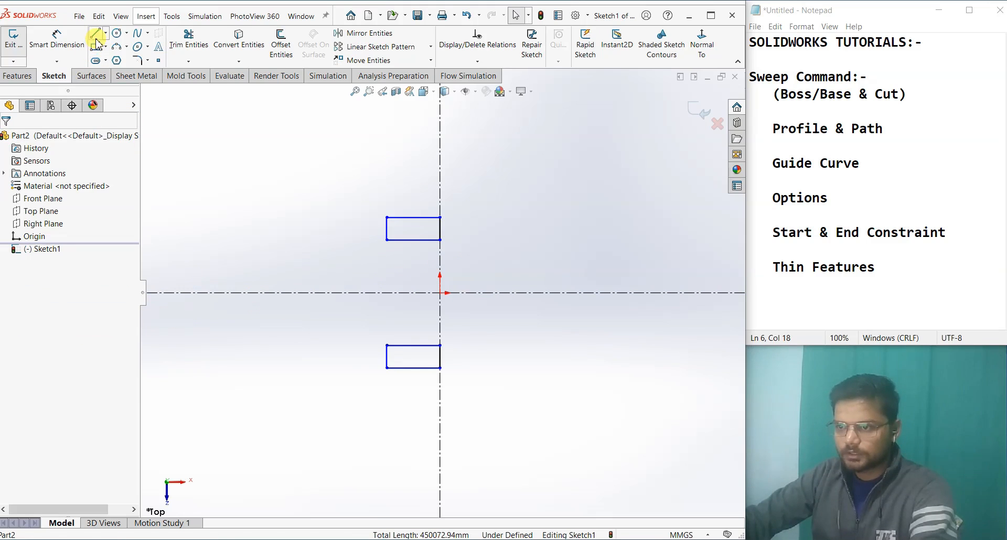
# Sketch a rectangle about 11 mm wide connecting the two flange rectangles, with its right side on the vertical construction line.
pyautogui.click(95, 46)
pyautogui.click(417, 240)
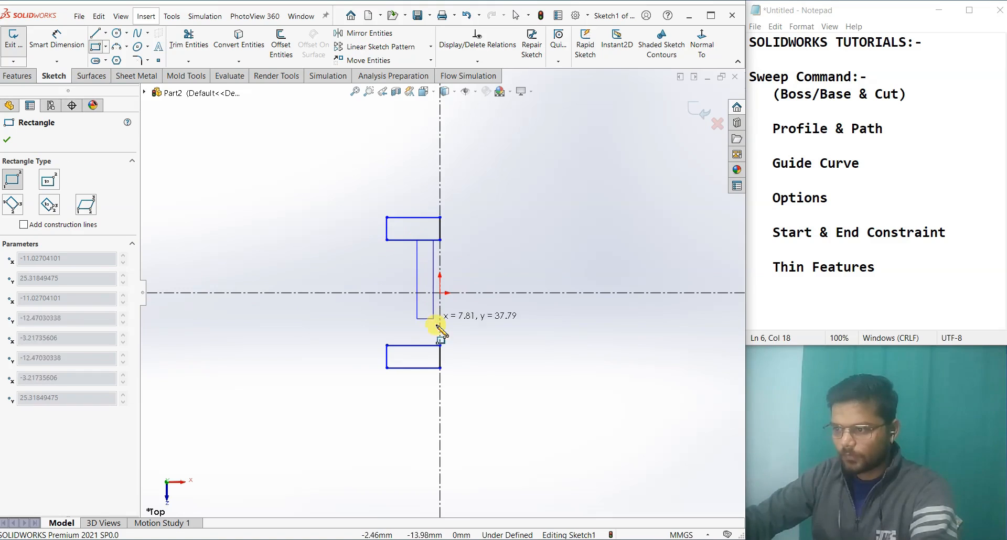
pyautogui.click(440, 345)
pyautogui.rightClick(441, 347)
pyautogui.click(469, 351)
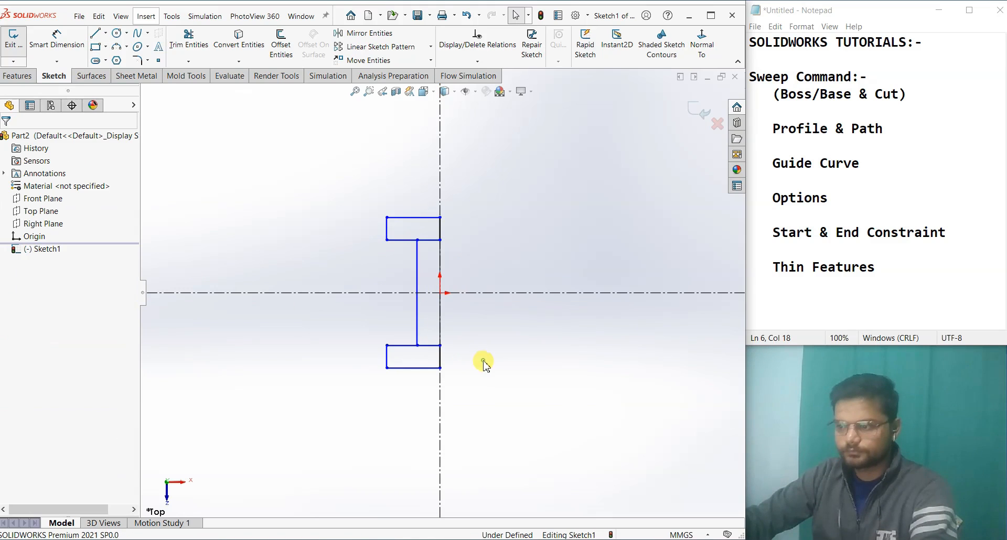
# Trim the inner segments where the web meets the flanges and along the vertical construction line, leaving the left half of an I-shaped outline.
pyautogui.click(189, 39)
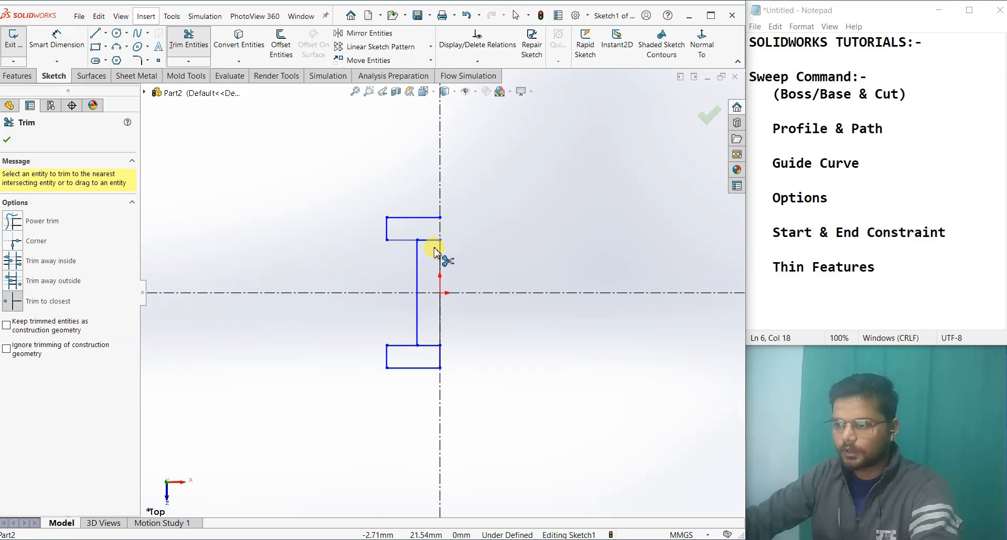
pyautogui.click(435, 243)
pyautogui.click(441, 265)
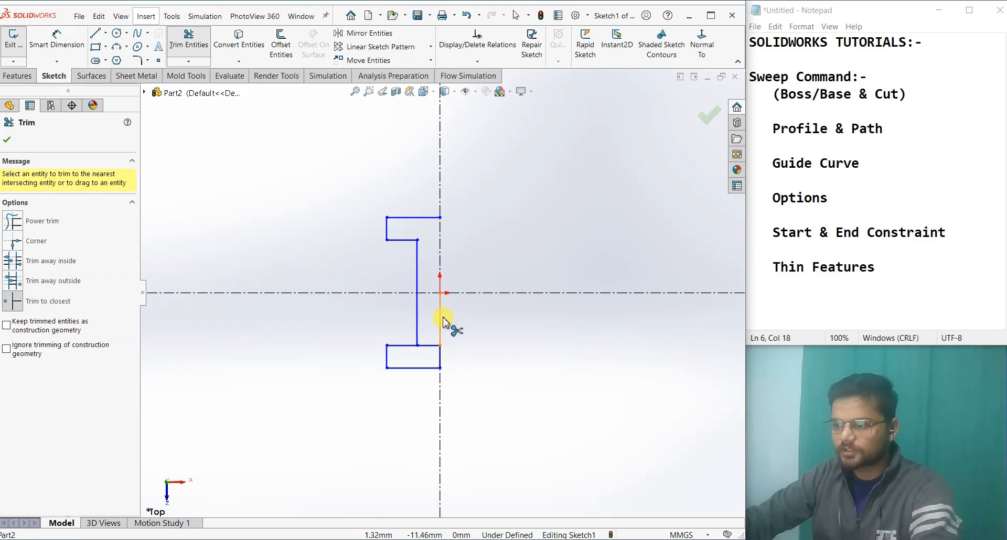
pyautogui.click(430, 345)
pyautogui.click(8, 139)
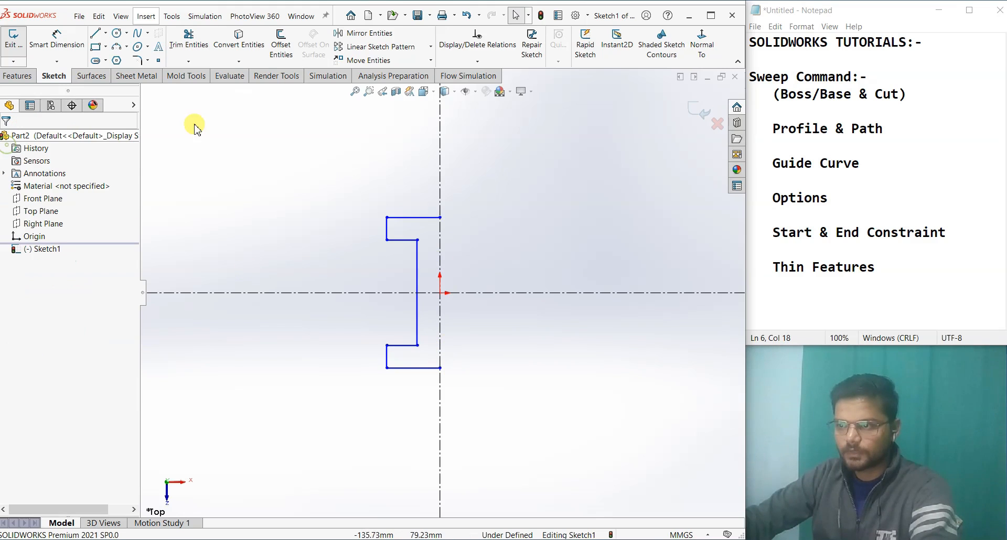
# Mirror the half outline about the vertical construction line to complete the I-shaped profile.
pyautogui.moveTo(342, 184); pyautogui.dragTo(464, 381)
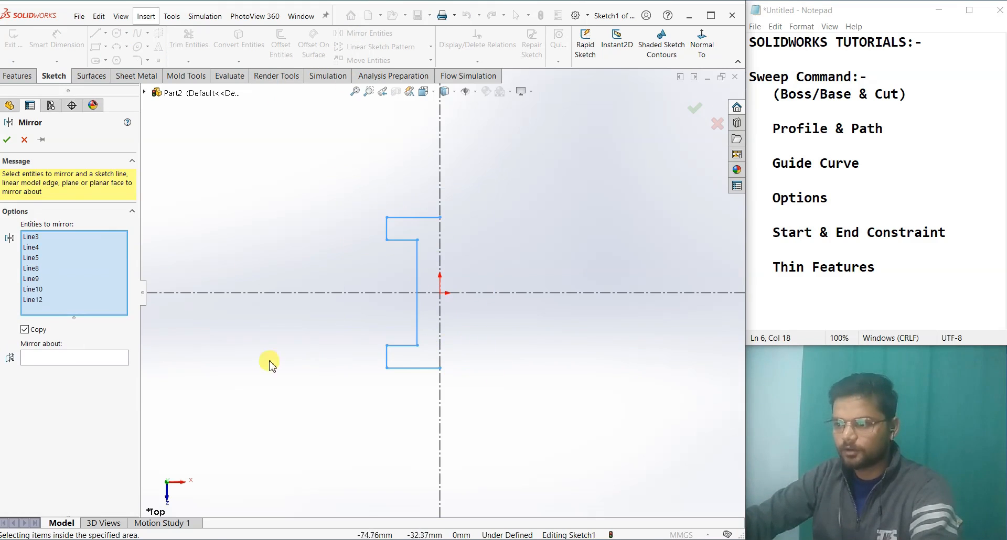
pyautogui.click(102, 361)
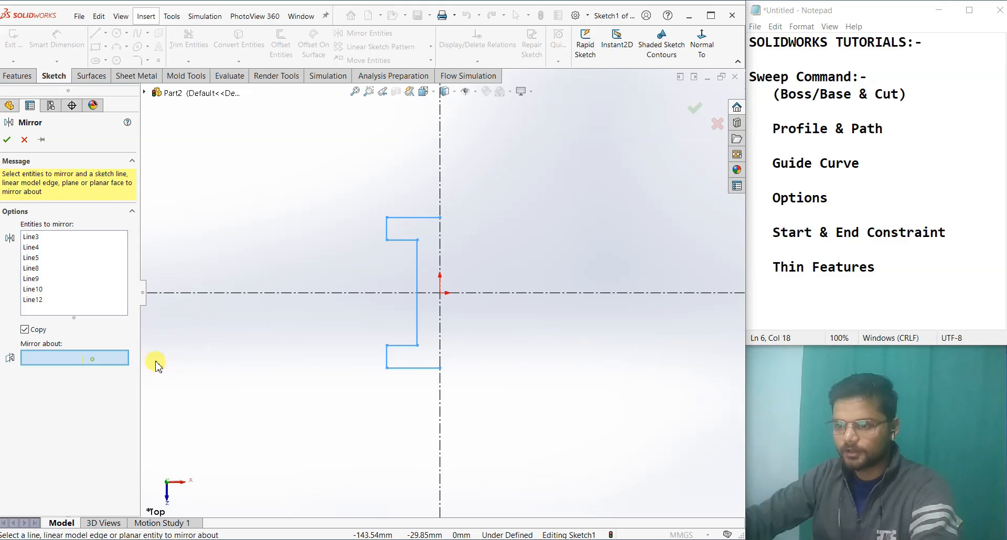
pyautogui.click(441, 152)
pyautogui.click(7, 139)
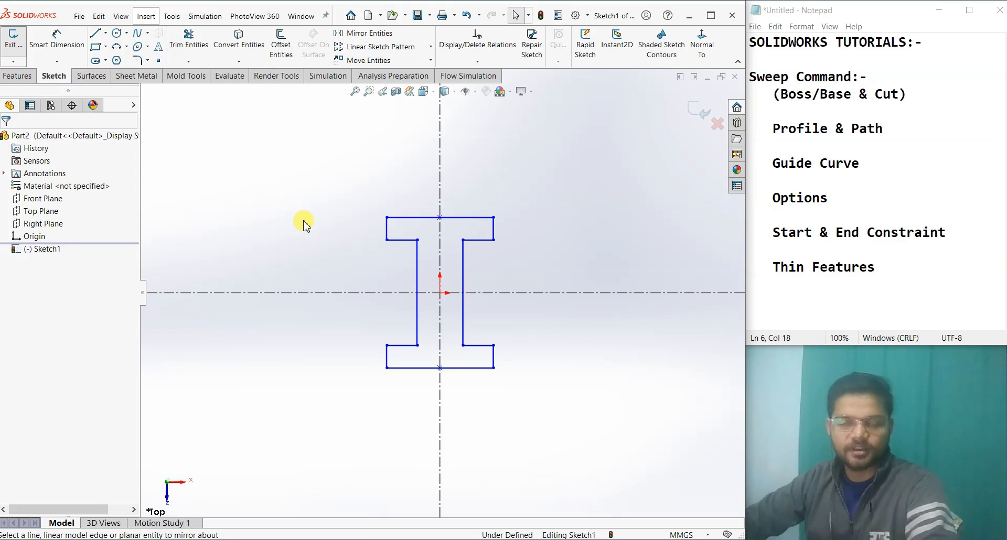
# Dimension the upper flange's thickness as 10 mm.
pyautogui.moveTo(263, 411); pyautogui.dragTo(242, 161, button='right')
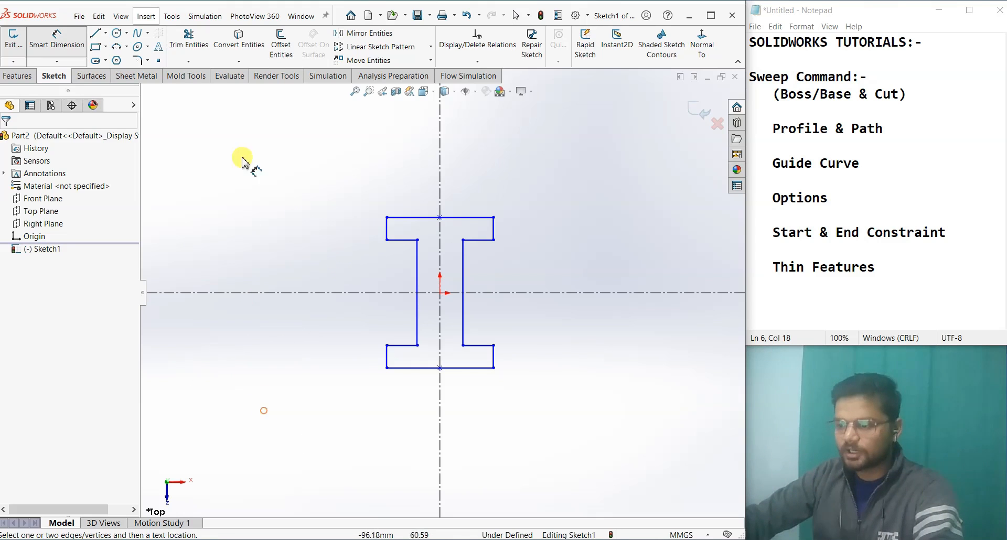
pyautogui.click(387, 229)
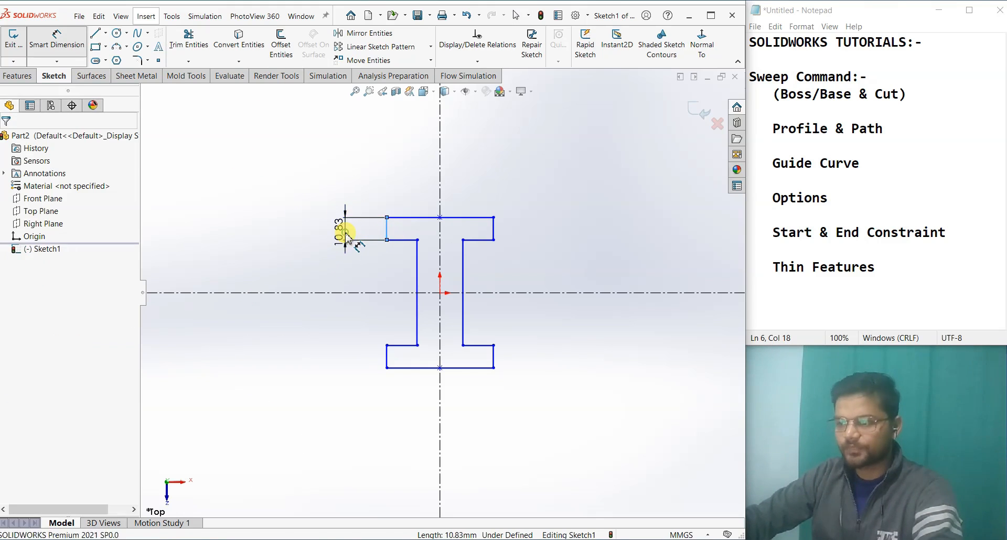
pyautogui.click(346, 233)
pyautogui.write('10')
pyautogui.press('Return')
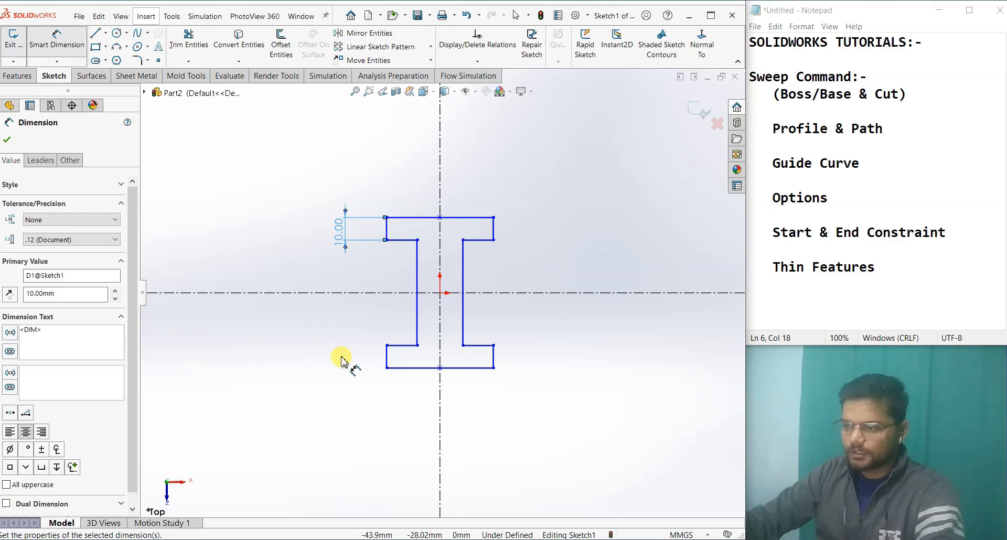
# Dimension the distance from the web's left edge to the vertical construction line as 5 mm.
pyautogui.click(343, 362)
pyautogui.click(418, 315)
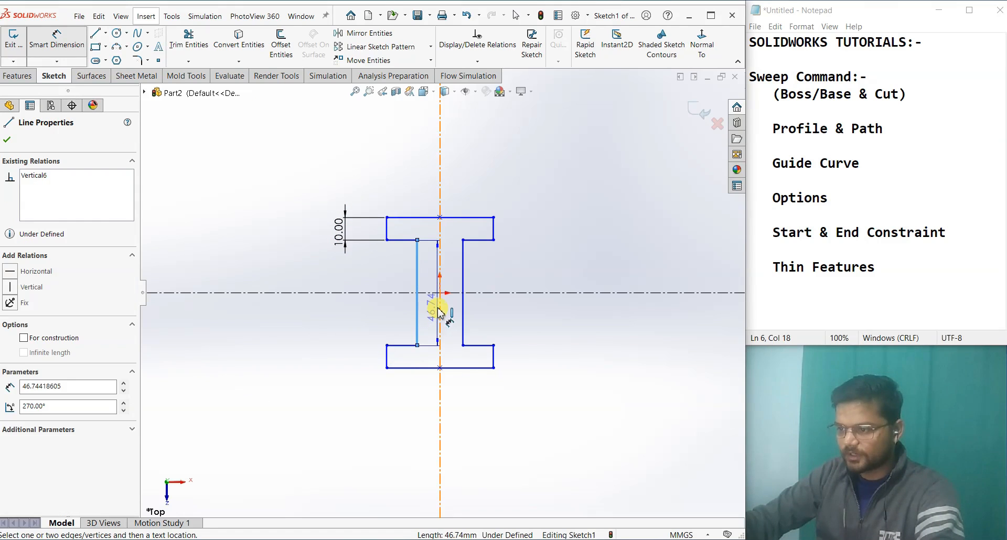
pyautogui.click(439, 313)
pyautogui.click(422, 434)
pyautogui.write('2')
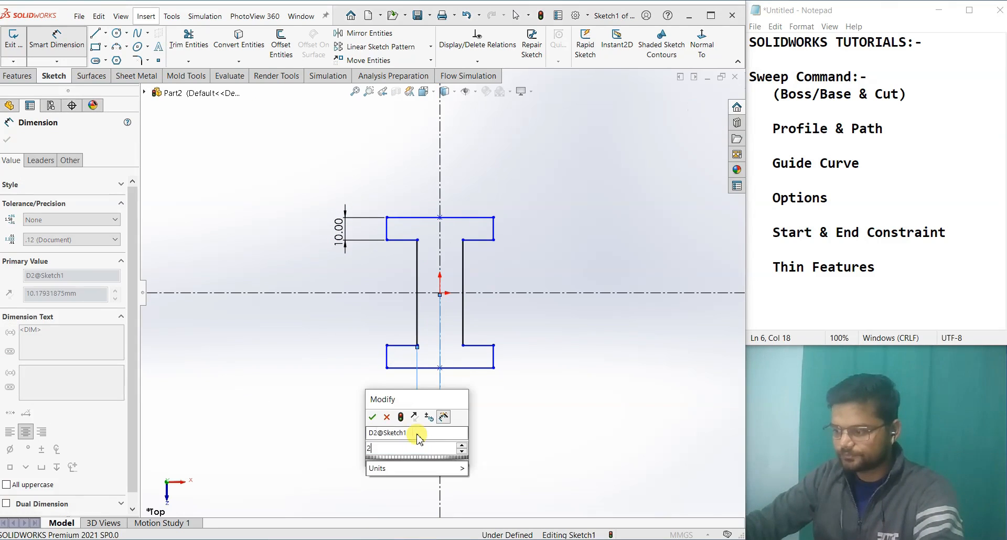
pyautogui.press('BackSpace')
pyautogui.write('5')
pyautogui.press('Return')
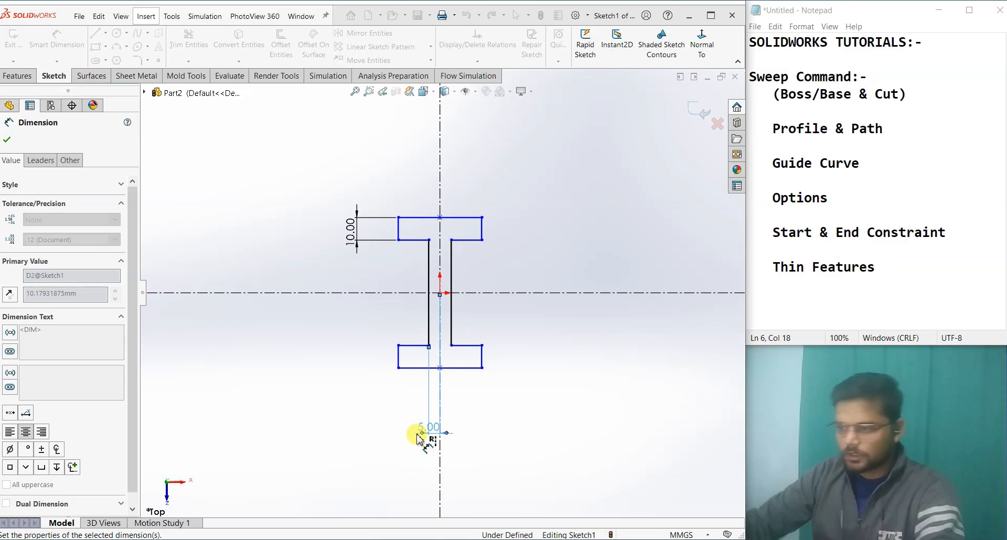
pyautogui.click(361, 393)
pyautogui.click(399, 358)
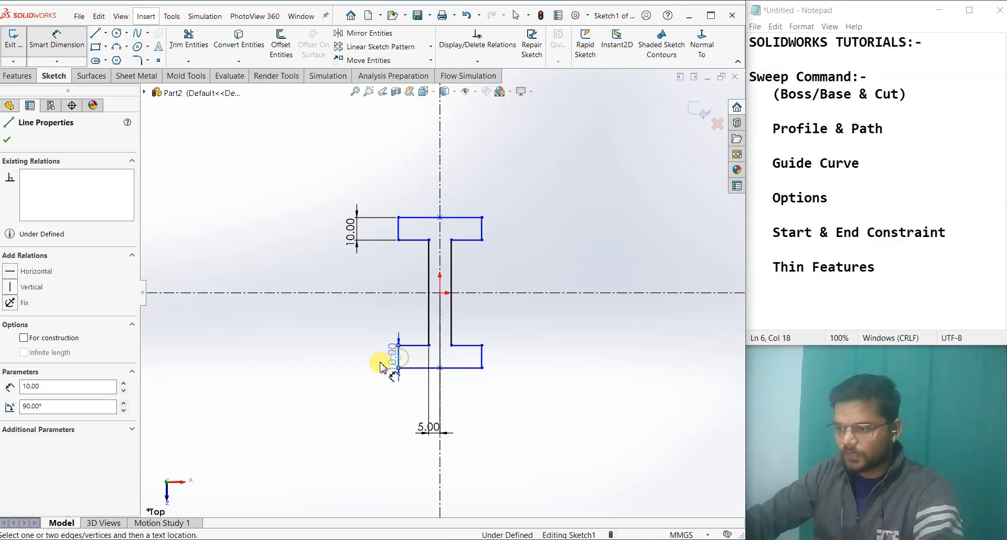
pyautogui.press('Escape')
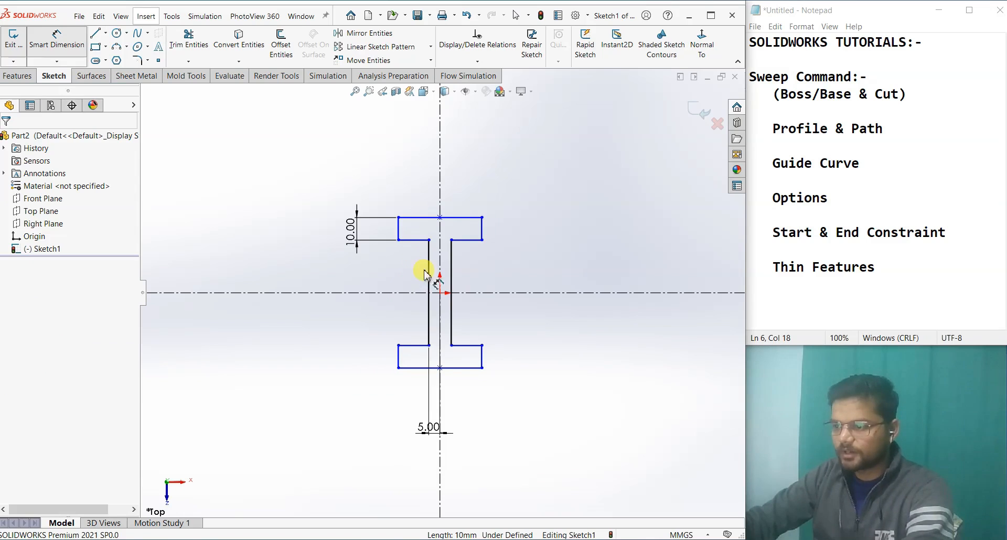
# Dimension the length of the web's left edge as 40 mm.
pyautogui.click(427, 276)
pyautogui.click(316, 318)
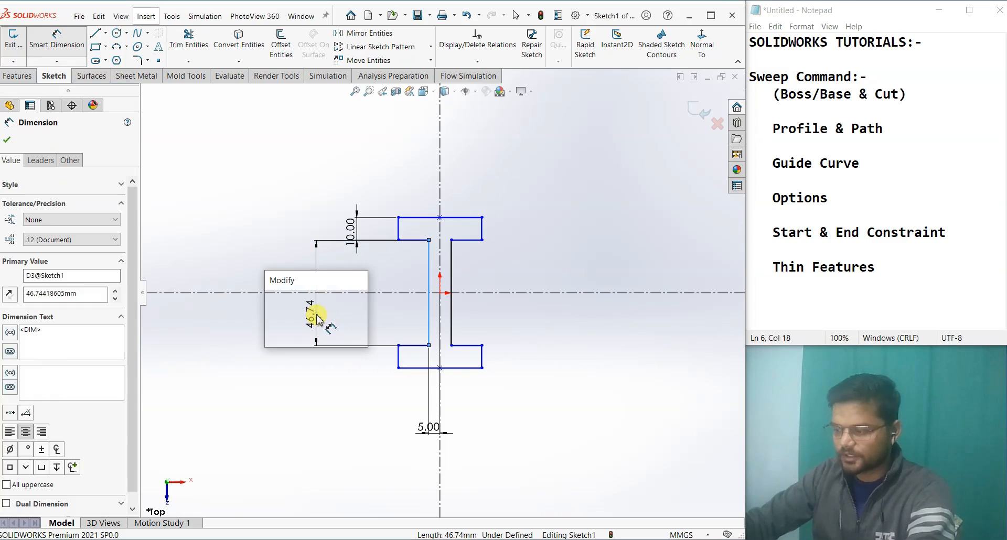
pyautogui.write('40')
pyautogui.press('Return')
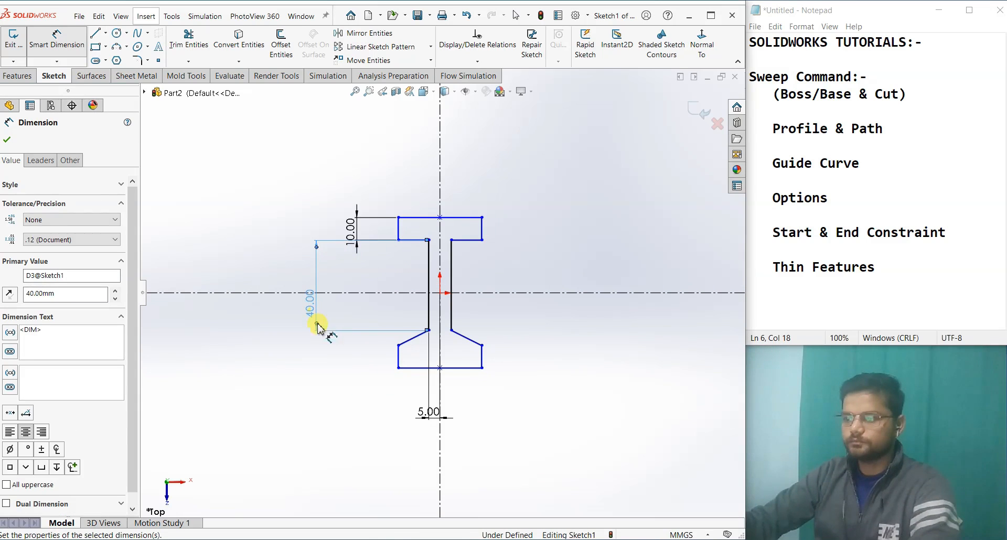
pyautogui.press('Escape')
# Try to make the sloped line on the left of the lower flange horizontal.
pyautogui.click(408, 343)
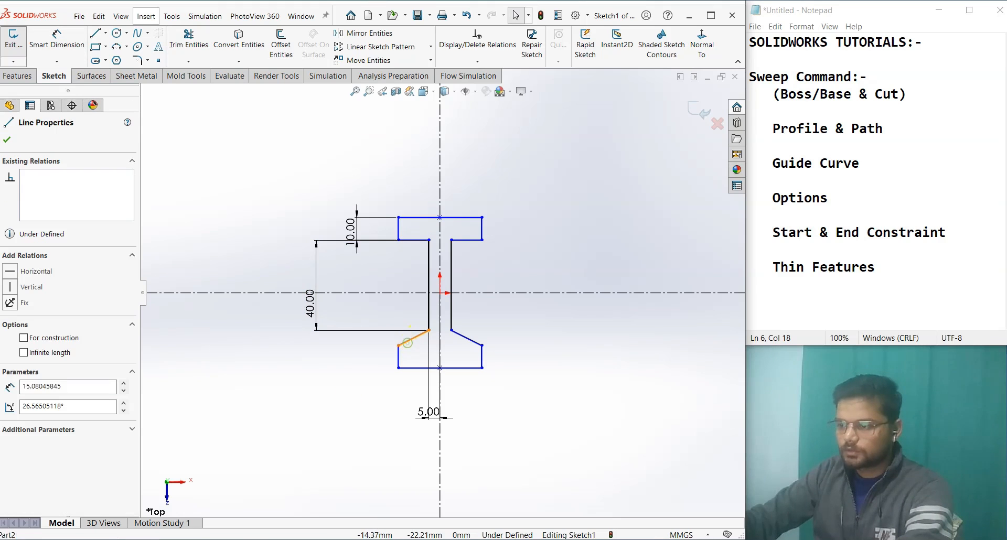
pyautogui.click(444, 298)
pyautogui.click(561, 379)
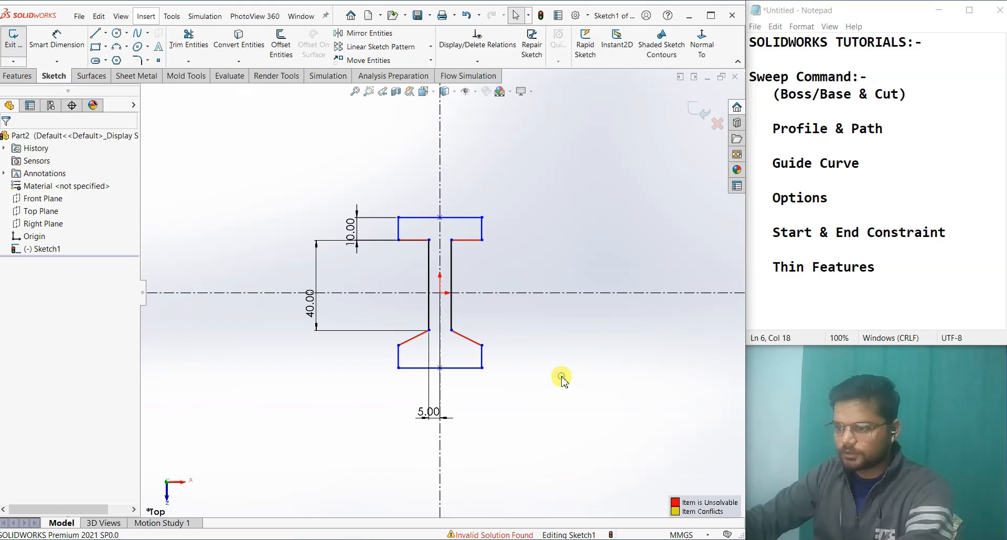
# Undo the horizontal relation and try again to make the sloped line on the left of the lower flange horizontal.
pyautogui.hotkey('ctrl', 'z')
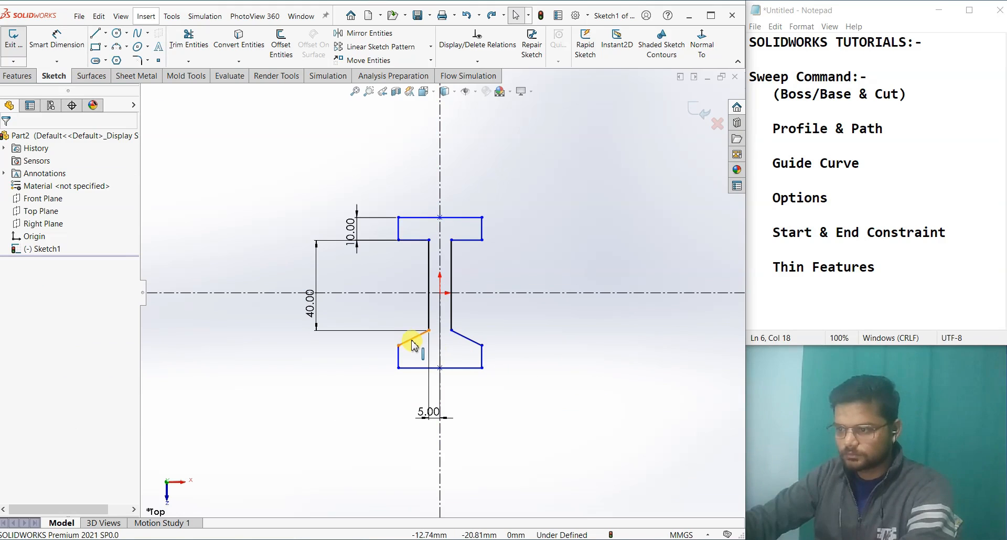
pyautogui.click(411, 340)
pyautogui.keyDown('ctrl'); pyautogui.click(429, 307); pyautogui.keyUp('ctrl')
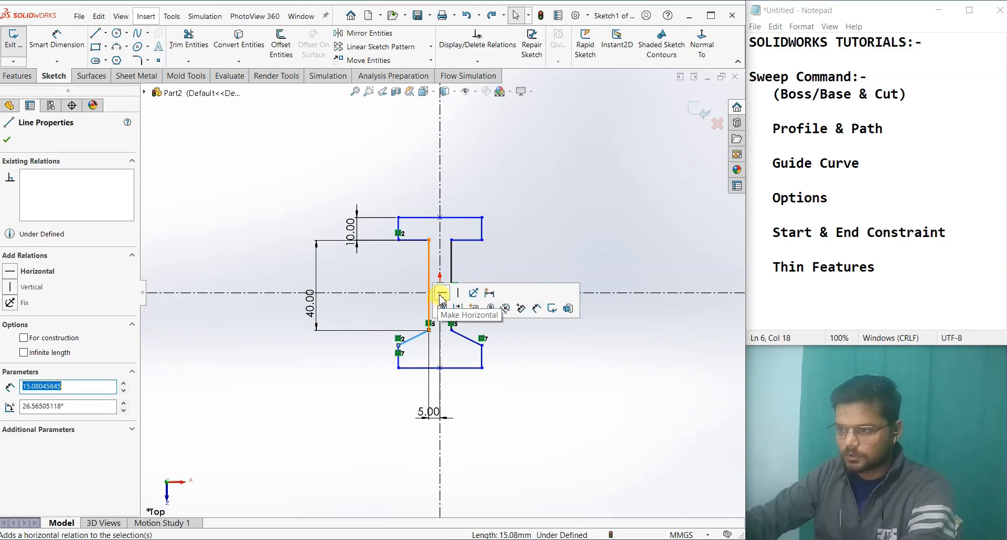
pyautogui.click(442, 295)
pyautogui.click(560, 354)
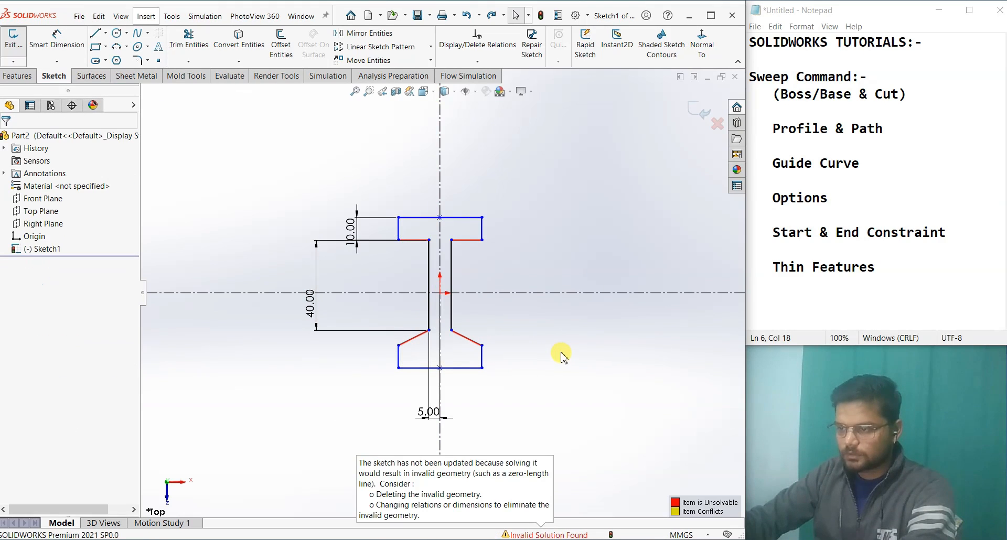
pyautogui.hotkey('ctrl', 'z')
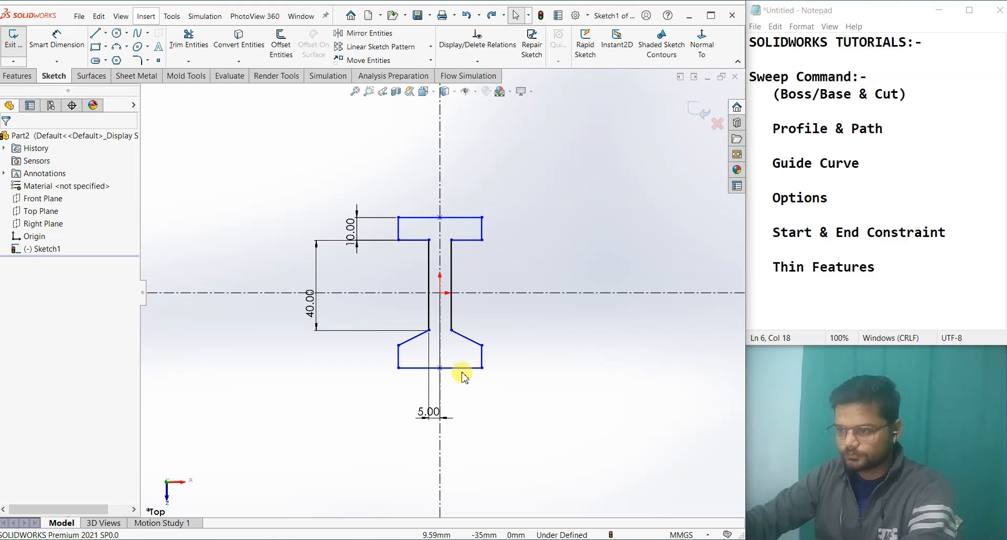
# Move the lower flange's bottom edge up until its sloped lines are nearly level, and make the one on the right horizontal.
pyautogui.moveTo(461, 368); pyautogui.dragTo(458, 348)
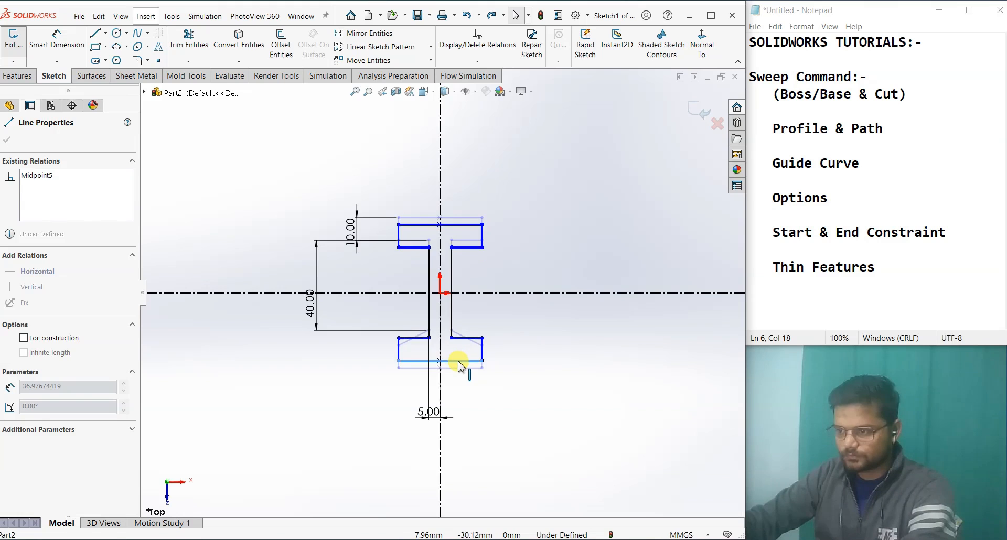
pyautogui.click(550, 383)
pyautogui.scroll(-5, 503, 332)
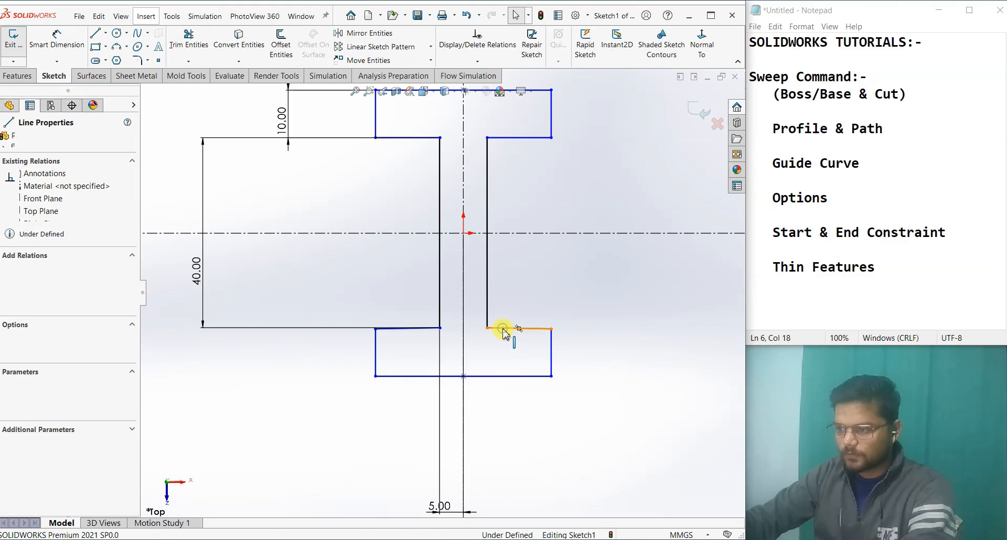
pyautogui.click(503, 329)
pyautogui.click(531, 281)
pyautogui.click(600, 366)
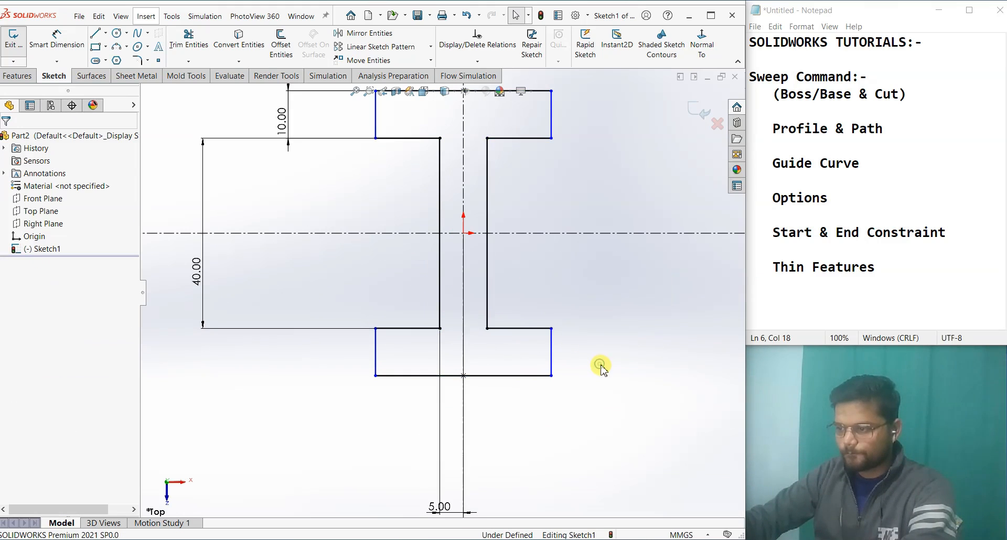
# Dimension the distance from the lower flange's left edge to the vertical construction line as 20 mm, and exit the sketch.
pyautogui.scroll(3, 601, 366)
pyautogui.scroll(-2, 569, 305)
pyautogui.moveTo(530, 295); pyautogui.dragTo(533, 243, button='right')
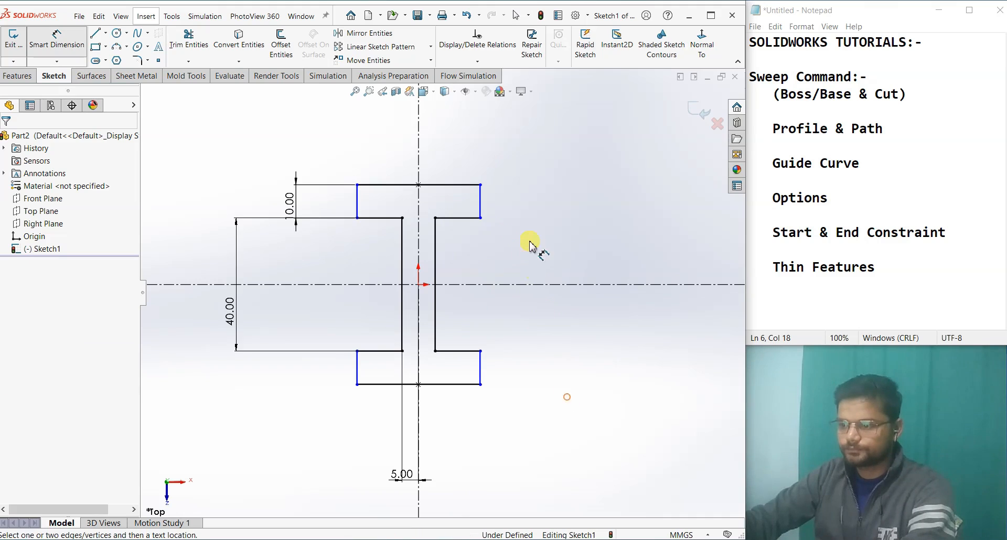
pyautogui.click(418, 302)
pyautogui.click(357, 370)
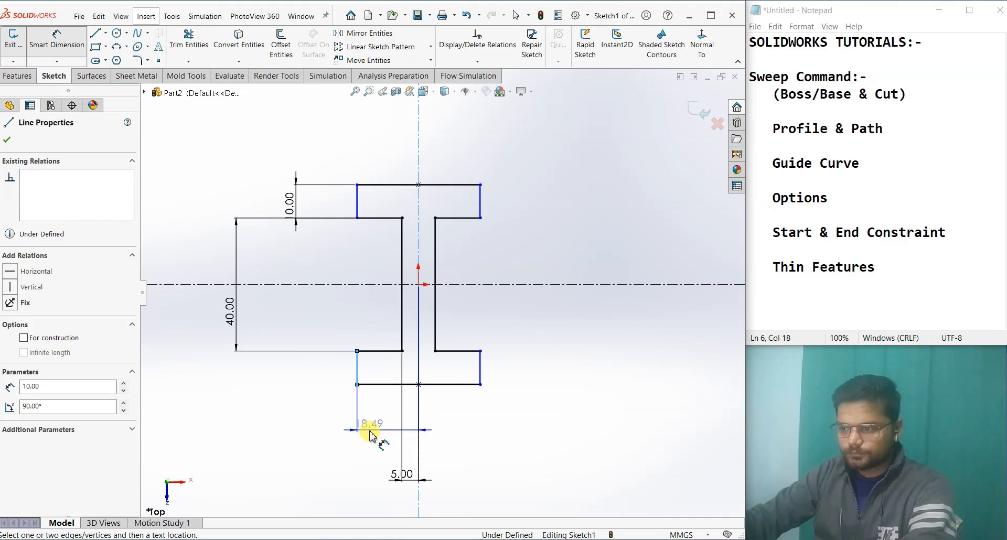
pyautogui.click(371, 435)
pyautogui.write('20')
pyautogui.press('Return')
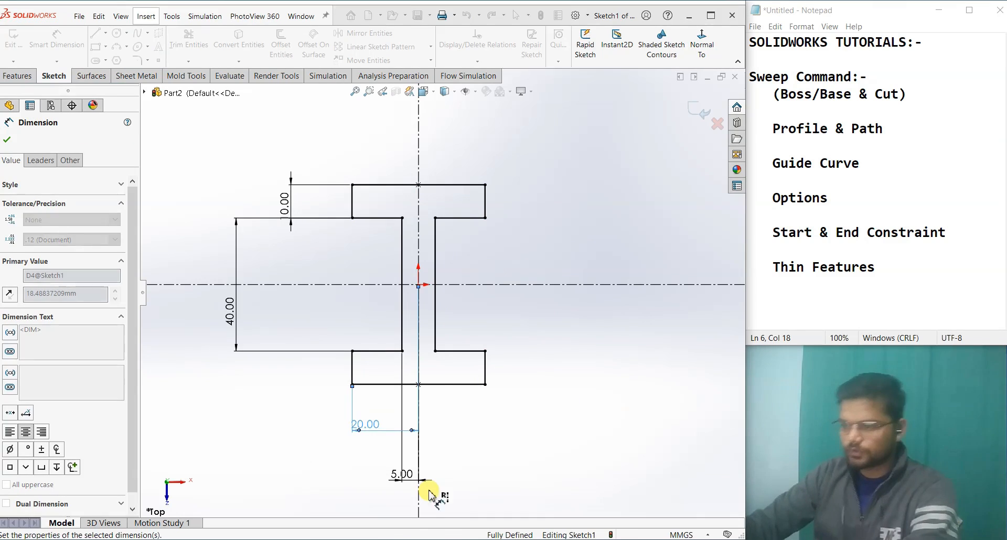
pyautogui.press('Escape')
pyautogui.scroll(3, 557, 387)
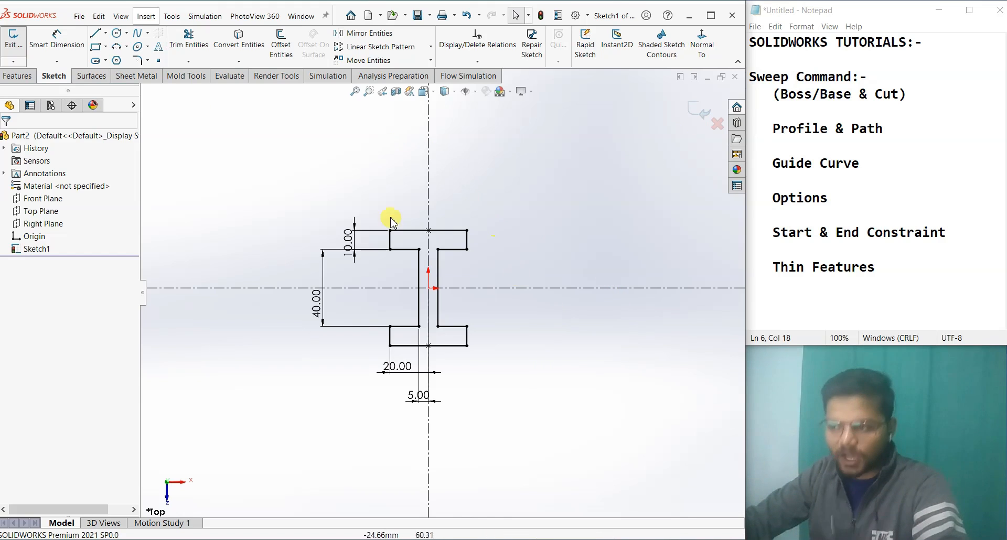
pyautogui.click(699, 110)
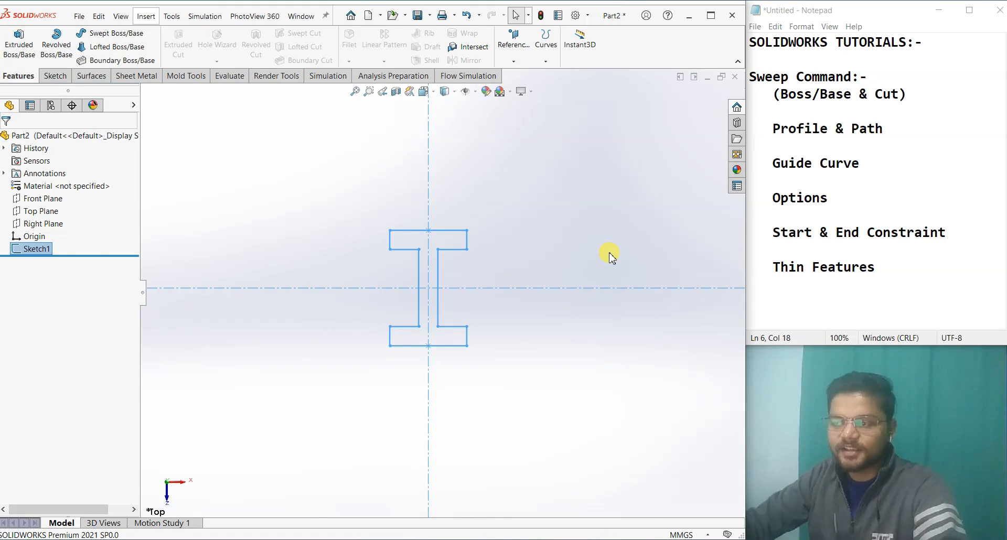
# Show the Front, Top and Right planes around the I-shaped profile.
pyautogui.moveTo(540, 364)
pyautogui.mouseDown(button='middle')
pyautogui.moveTo(524, 400)
pyautogui.moveTo(531, 409)
pyautogui.mouseUp(button='middle')
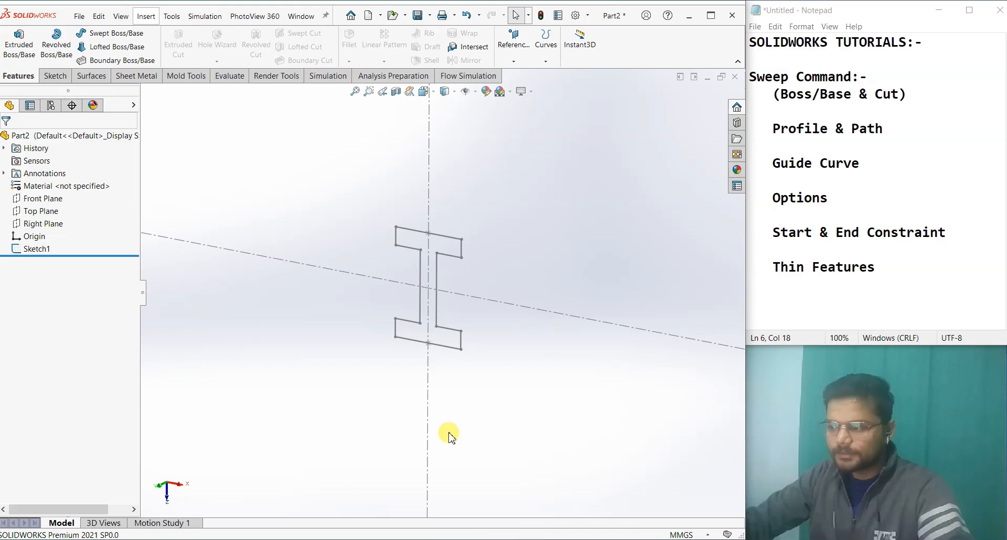
pyautogui.rightClick(45, 201)
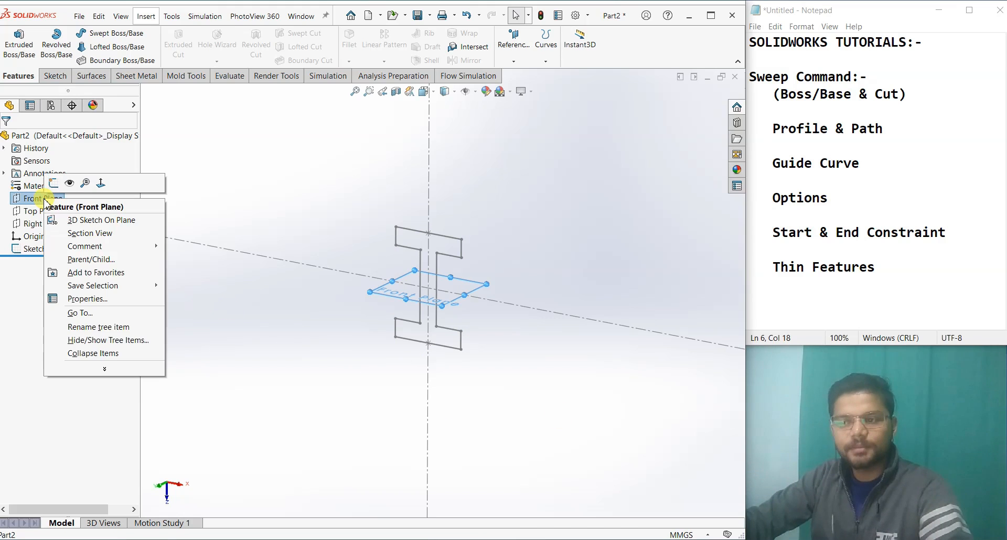
pyautogui.click(70, 183)
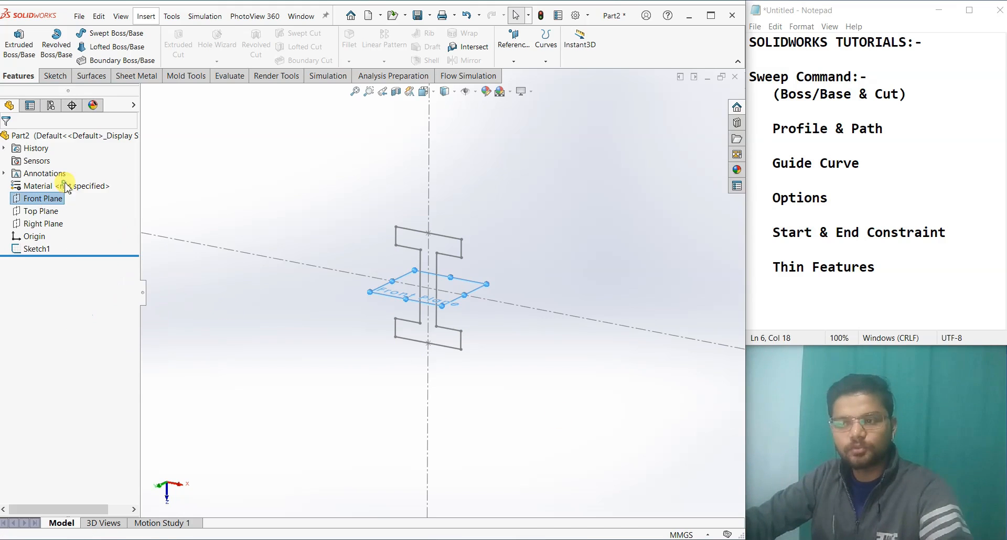
pyautogui.rightClick(52, 212)
pyautogui.click(70, 195)
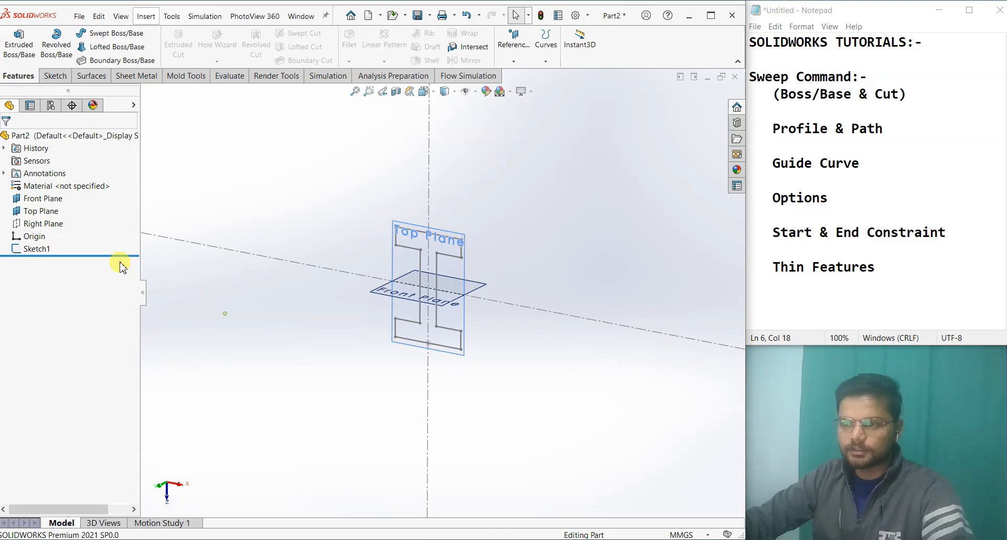
pyautogui.rightClick(58, 225)
pyautogui.click(70, 207)
pyautogui.moveTo(536, 347)
pyautogui.mouseDown(button='middle')
pyautogui.moveTo(570, 456)
pyautogui.moveTo(524, 509)
pyautogui.moveTo(531, 363)
pyautogui.moveTo(371, 324)
pyautogui.moveTo(483, 446)
pyautogui.moveTo(459, 332)
pyautogui.moveTo(454, 383)
pyautogui.moveTo(456, 446)
pyautogui.moveTo(483, 294)
pyautogui.moveTo(502, 394)
pyautogui.mouseUp(button='middle')
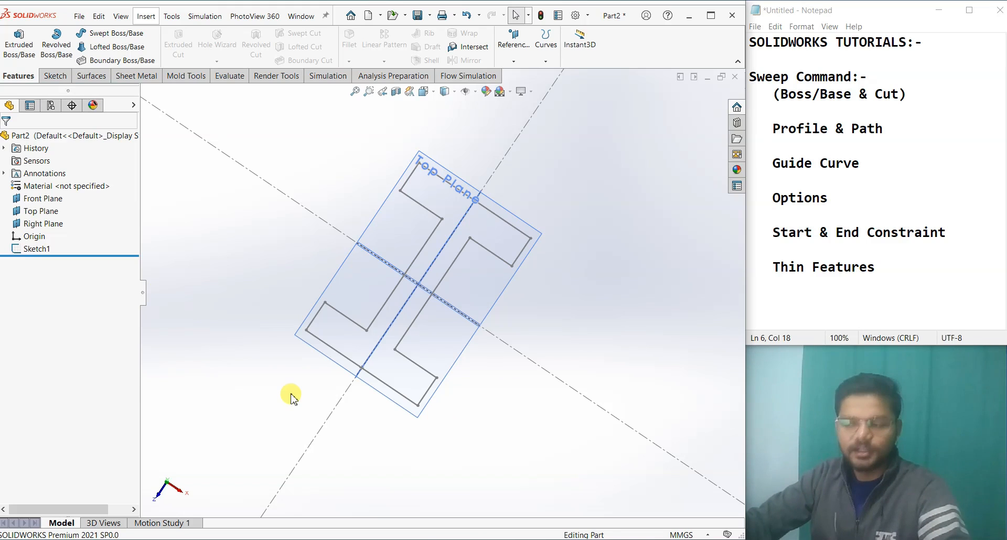
pyautogui.scroll(-3, 442, 326)
pyautogui.click(513, 60)
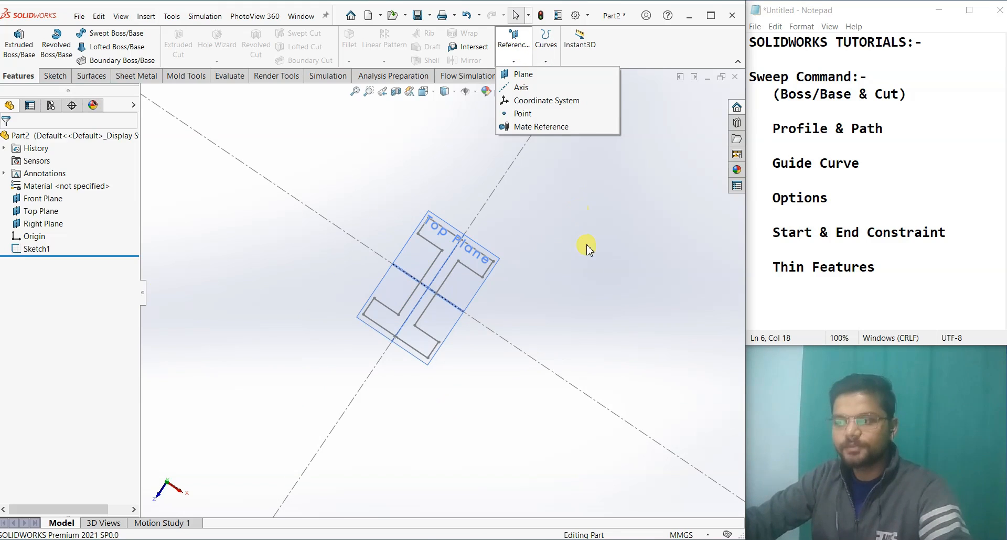
pyautogui.click(522, 74)
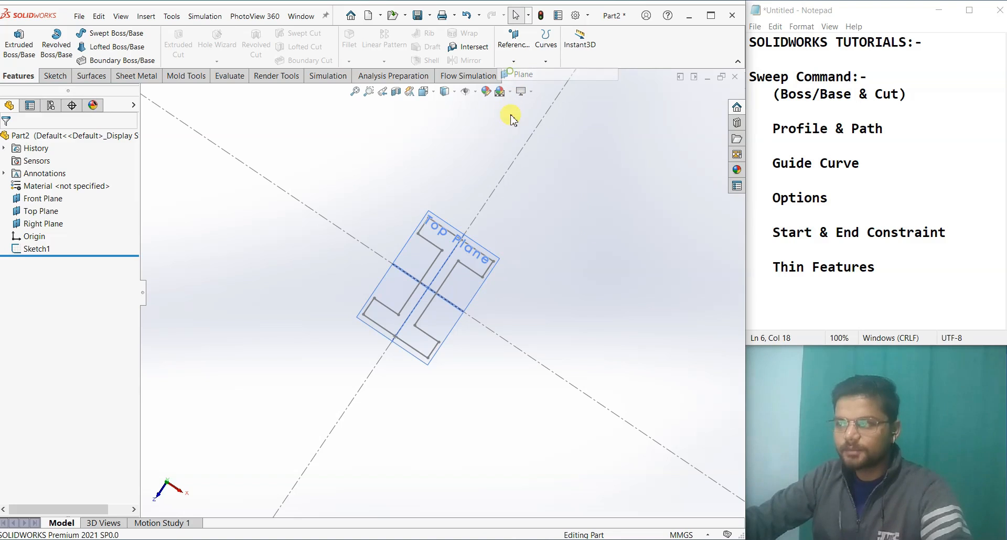
pyautogui.click(479, 295)
pyautogui.moveTo(555, 320); pyautogui.dragTo(471, 327, button='middle')
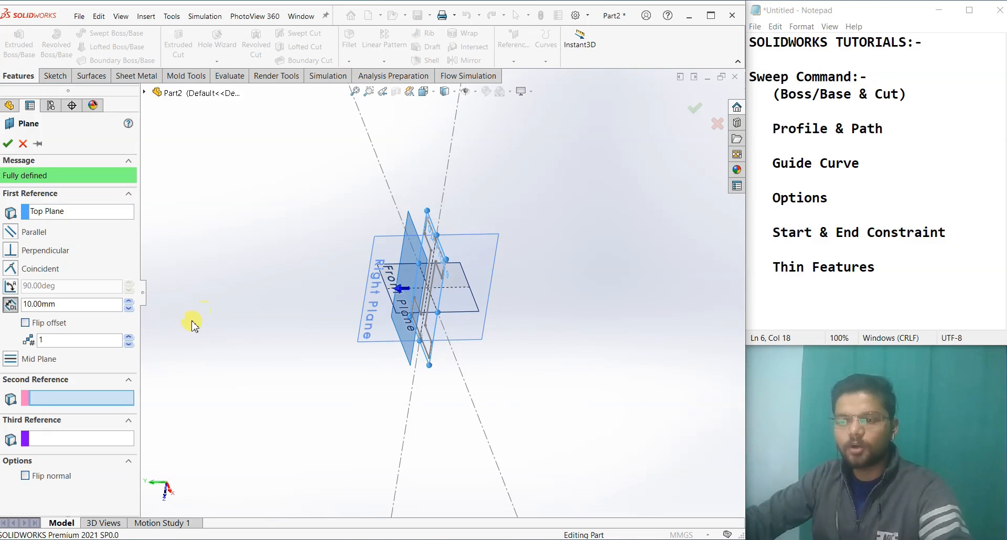
pyautogui.click(128, 302)
pyautogui.click(129, 301)
pyautogui.click(128, 302)
pyautogui.click(129, 302)
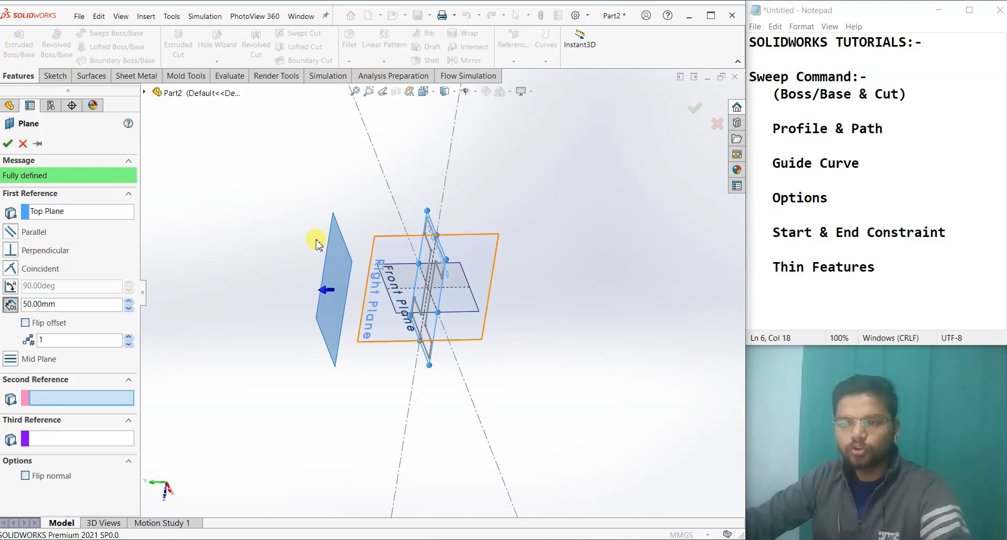
pyautogui.scroll(-3, 416, 299)
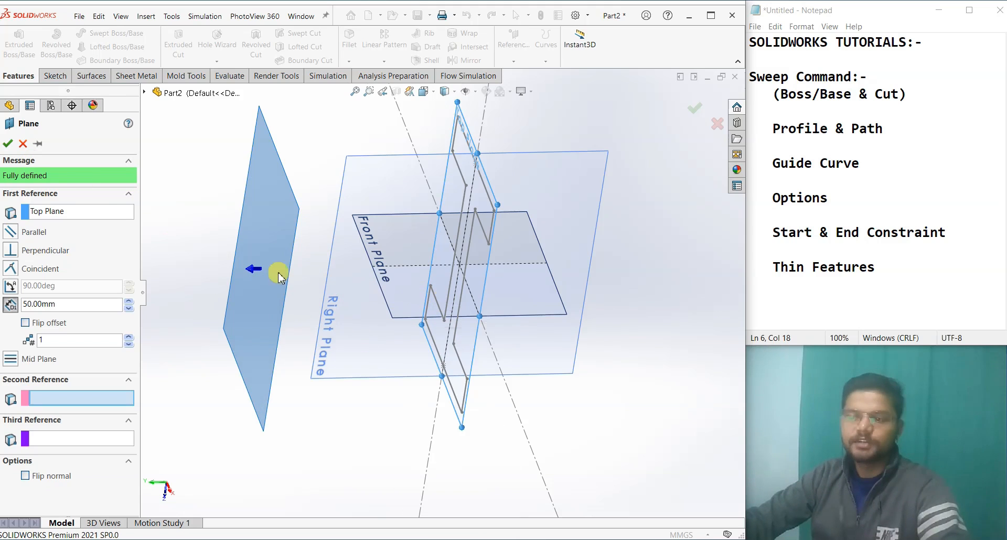
pyautogui.click(22, 143)
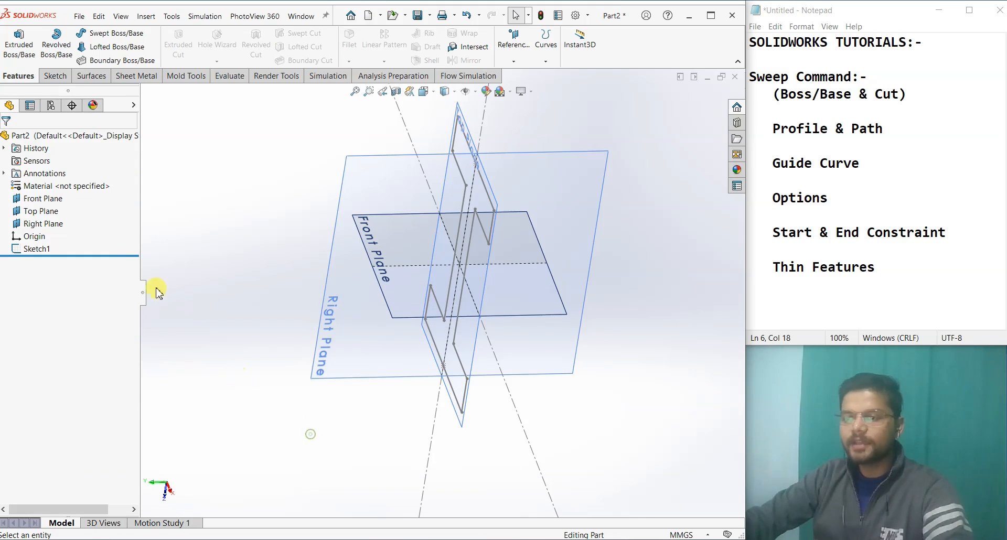
# Hide the Front, Top and Right planes.
pyautogui.rightClick(50, 203)
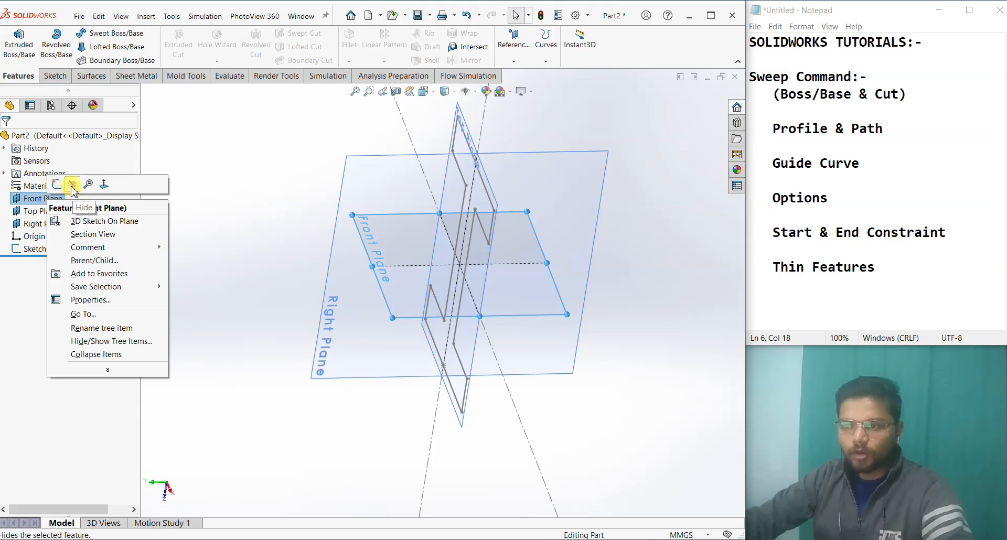
pyautogui.click(49, 210)
pyautogui.rightClick(64, 211)
pyautogui.click(56, 224)
pyautogui.rightClick(56, 223)
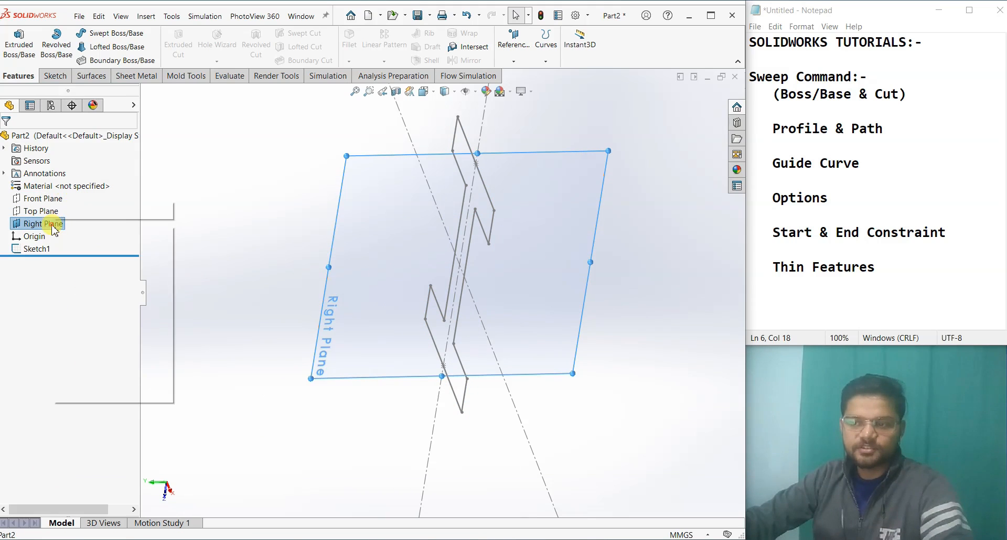
pyautogui.click(205, 308)
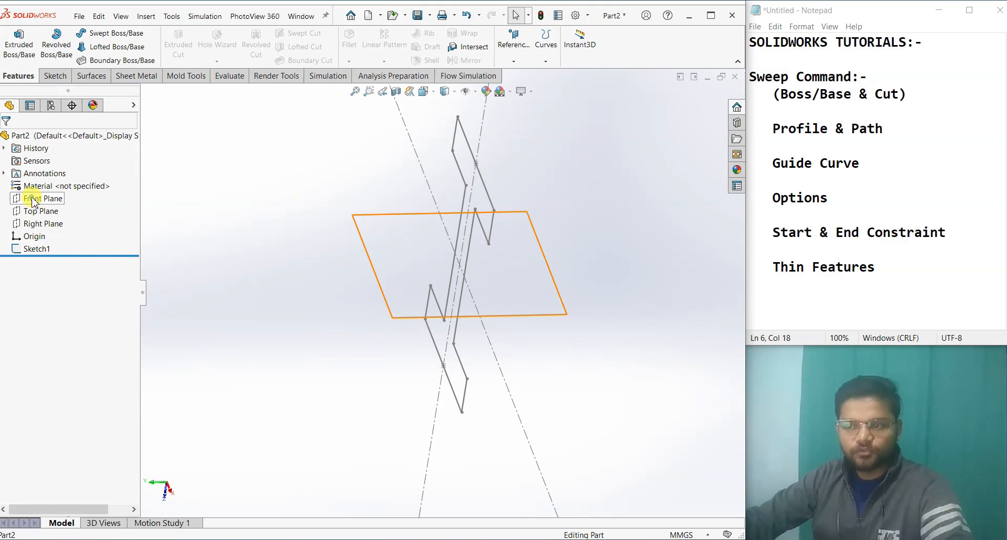
# Examine how the Front Plane and the Right Plane are oriented relative to the I-shaped profile.
pyautogui.click(43, 223)
pyautogui.moveTo(221, 296)
pyautogui.mouseDown(button='middle')
pyautogui.moveTo(337, 319)
pyautogui.moveTo(283, 349)
pyautogui.mouseUp(button='middle')
pyautogui.click(283, 349)
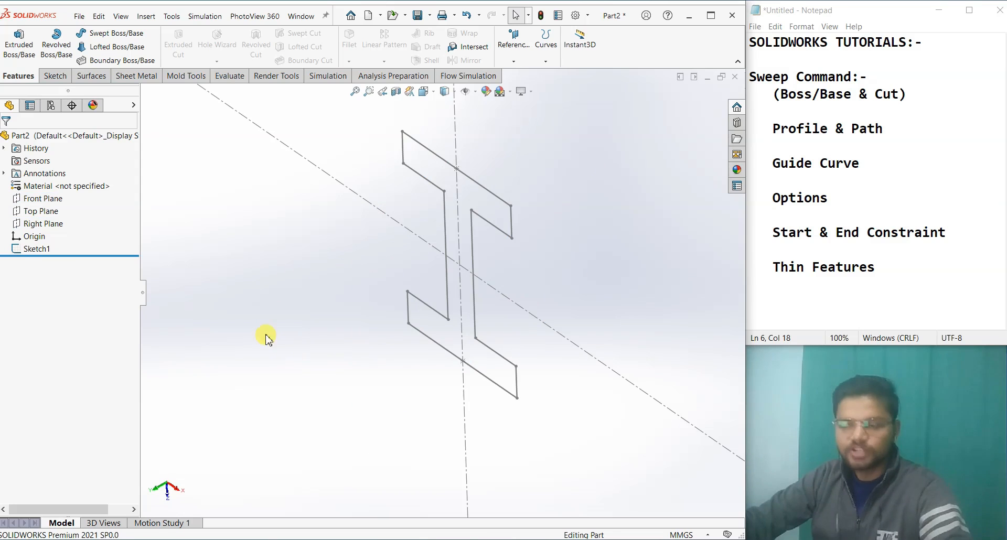
pyautogui.click(43, 198)
pyautogui.moveTo(325, 336)
pyautogui.mouseDown(button='middle')
pyautogui.moveTo(360, 321)
pyautogui.moveTo(418, 224)
pyautogui.mouseUp(button='middle')
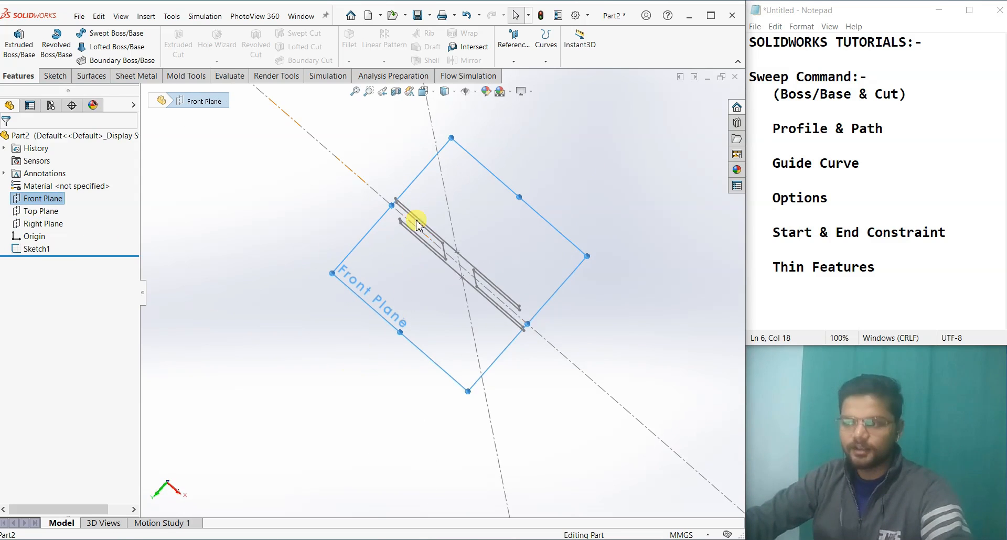
pyautogui.moveTo(371, 369)
pyautogui.mouseDown(button='middle')
pyautogui.moveTo(396, 387)
pyautogui.moveTo(164, 236)
pyautogui.mouseUp(button='middle')
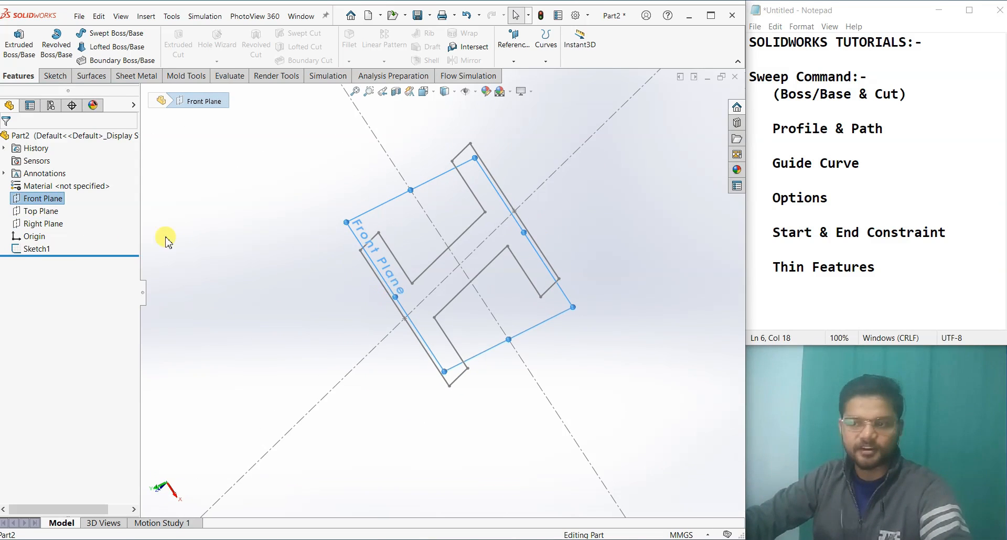
pyautogui.click(51, 227)
pyautogui.moveTo(416, 386)
pyautogui.mouseDown(button='middle')
pyautogui.moveTo(478, 348)
pyautogui.moveTo(528, 251)
pyautogui.moveTo(505, 297)
pyautogui.mouseUp(button='middle')
pyautogui.click(658, 393)
pyautogui.scroll(3, 625, 356)
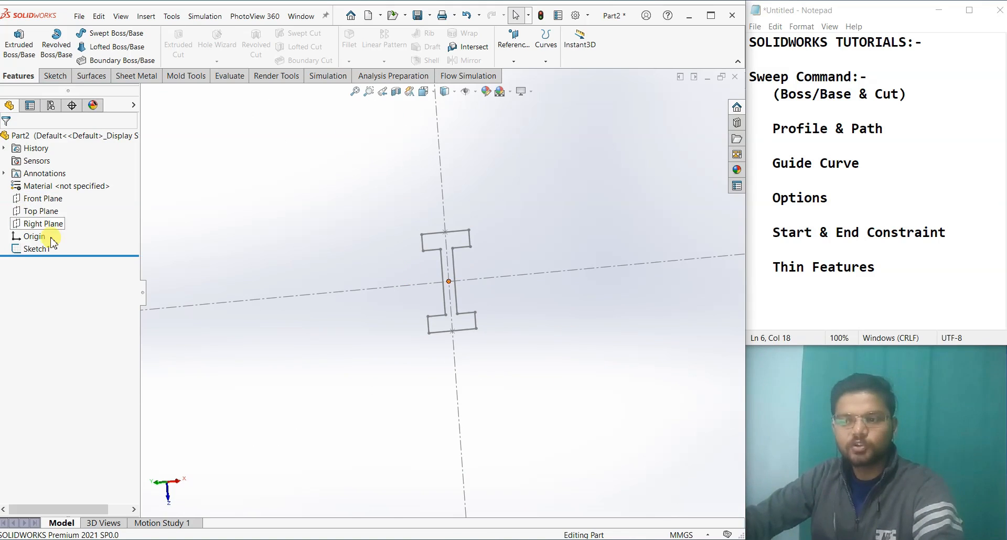
pyautogui.click(42, 223)
pyautogui.moveTo(260, 284)
pyautogui.mouseDown(button='middle')
pyautogui.moveTo(325, 349)
pyautogui.moveTo(277, 326)
pyautogui.mouseUp(button='middle')
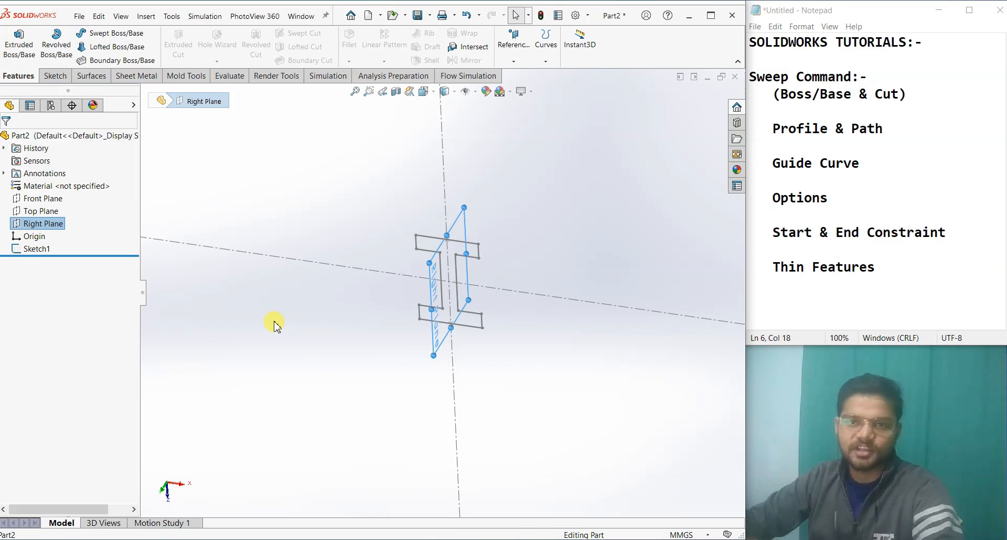
pyautogui.click(262, 321)
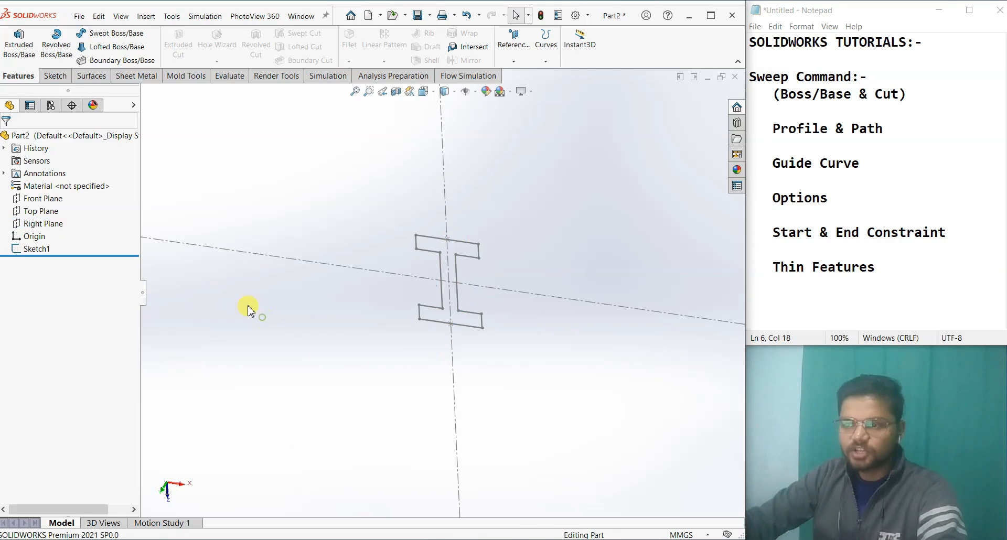
# Start a new sketch on the Front Plane and view it face-on.
pyautogui.click(47, 199)
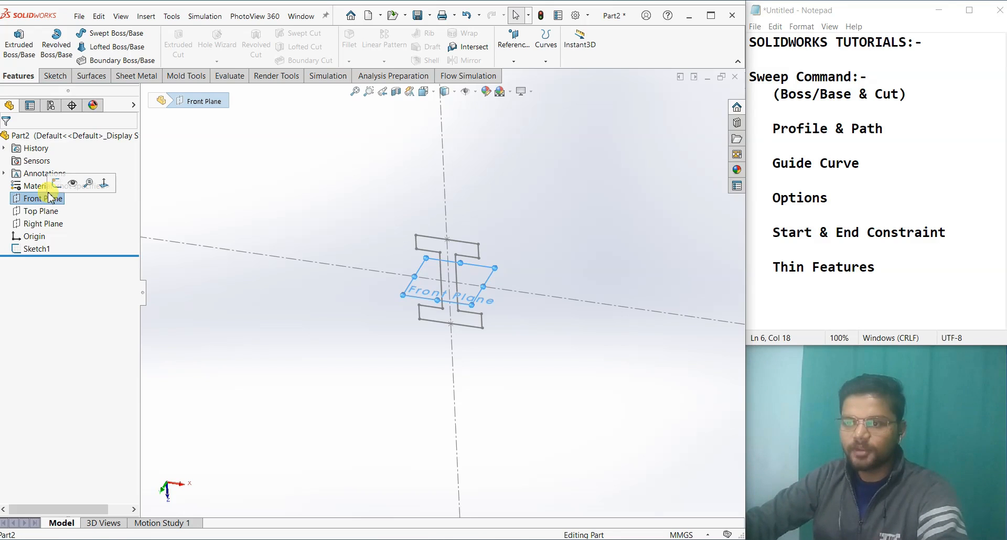
pyautogui.click(55, 181)
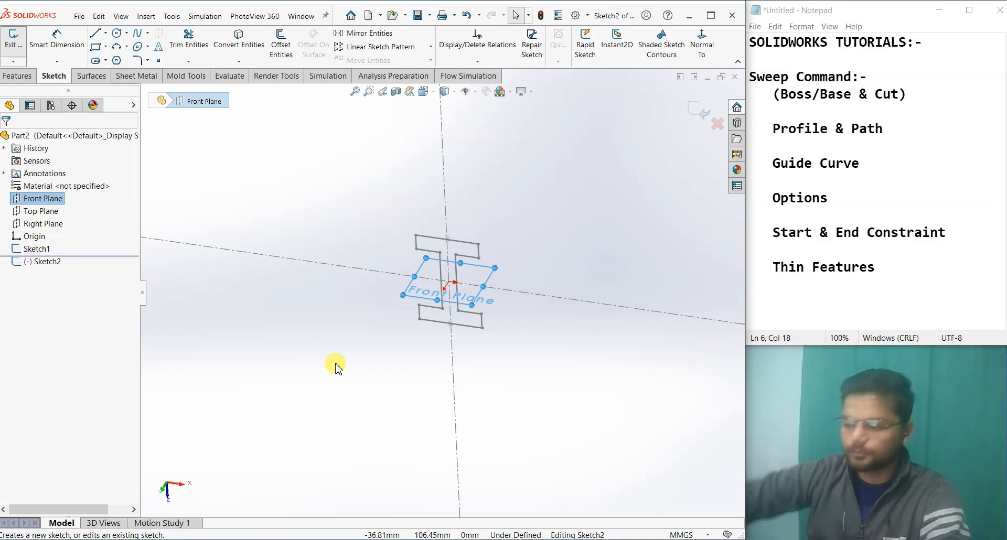
pyautogui.click(317, 421)
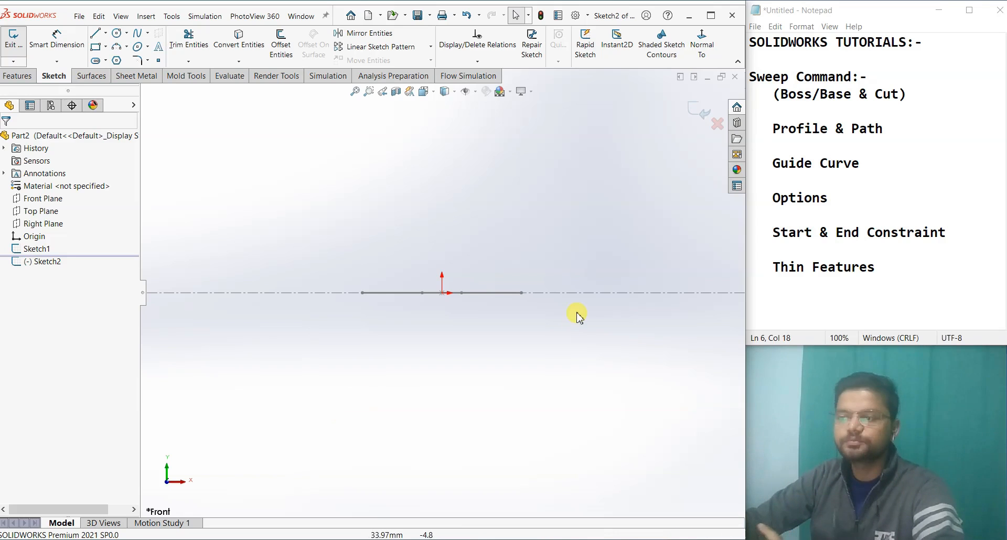
# Sketch the path from the origin: a vertical line about 87 mm long, a tangent arc of about 60 mm radius, and a tangent sloping line.
pyautogui.scroll(2, 514, 236)
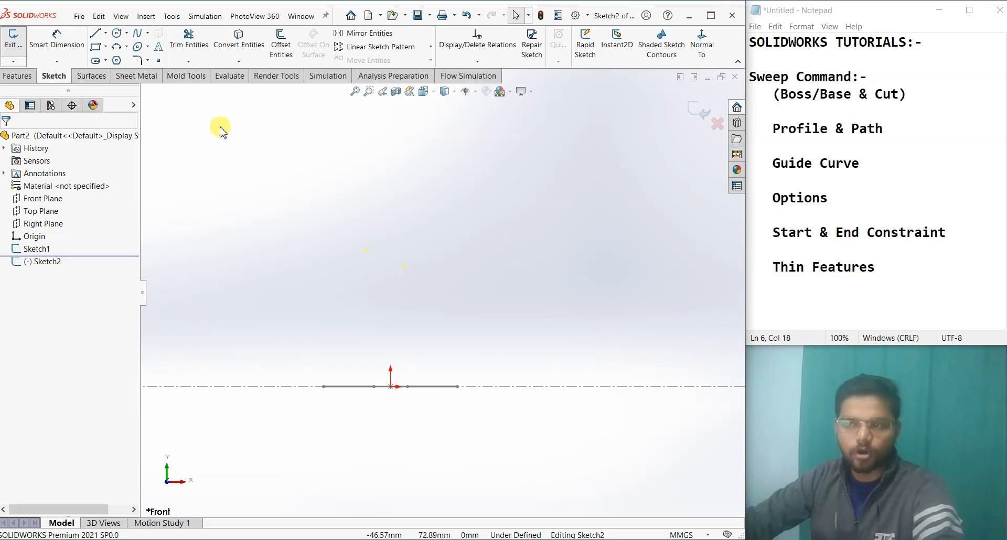
pyautogui.click(98, 36)
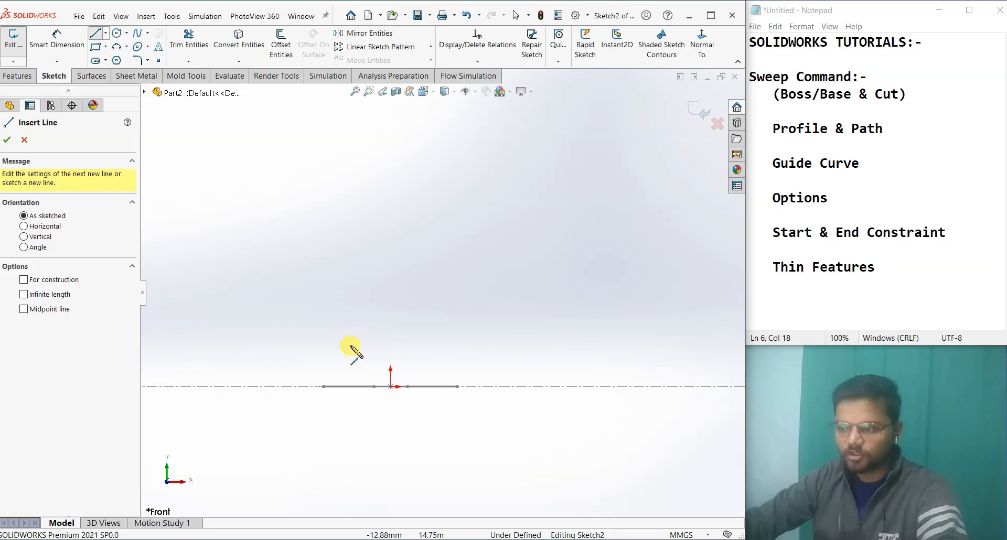
pyautogui.click(390, 386)
pyautogui.scroll(3, 389, 284)
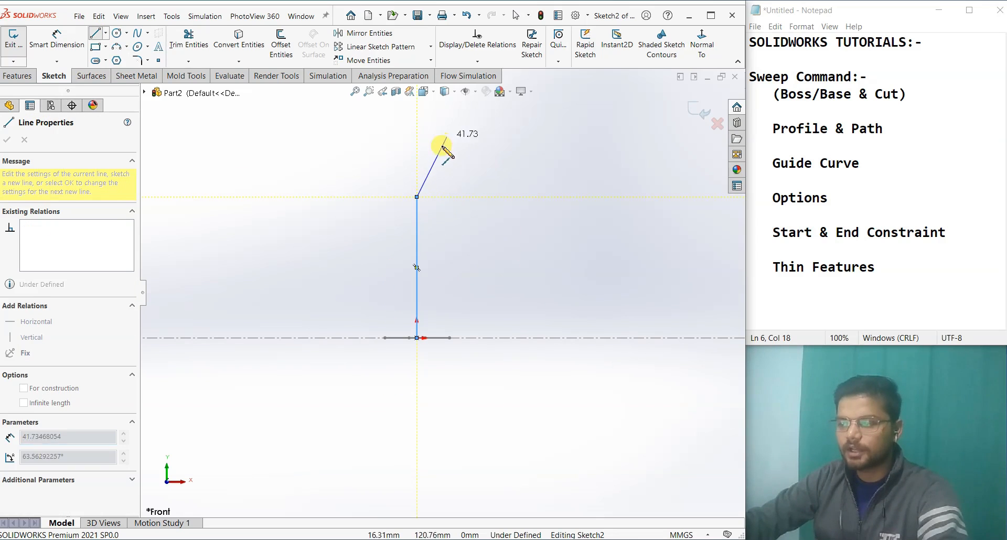
pyautogui.click(417, 198)
pyautogui.scroll(1, 457, 136)
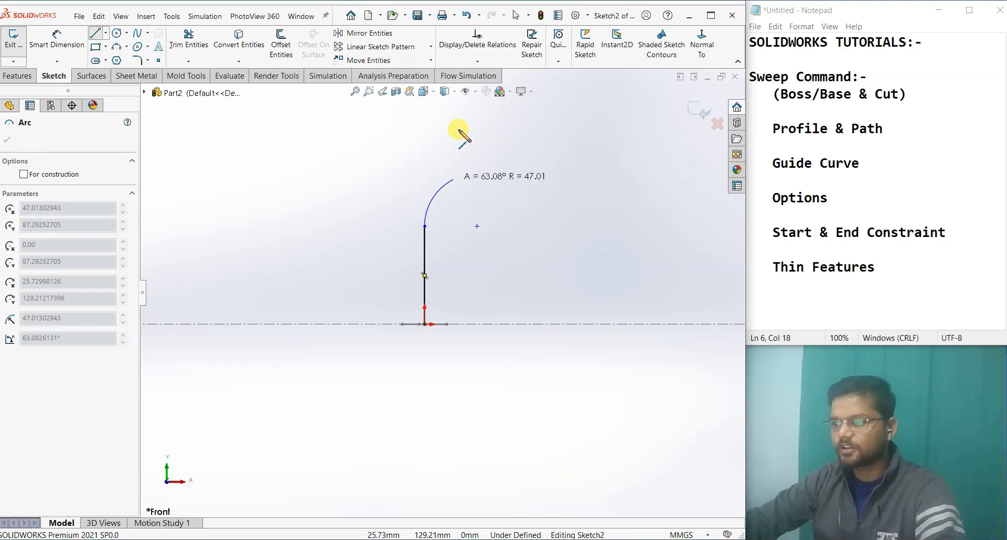
pyautogui.click(473, 162)
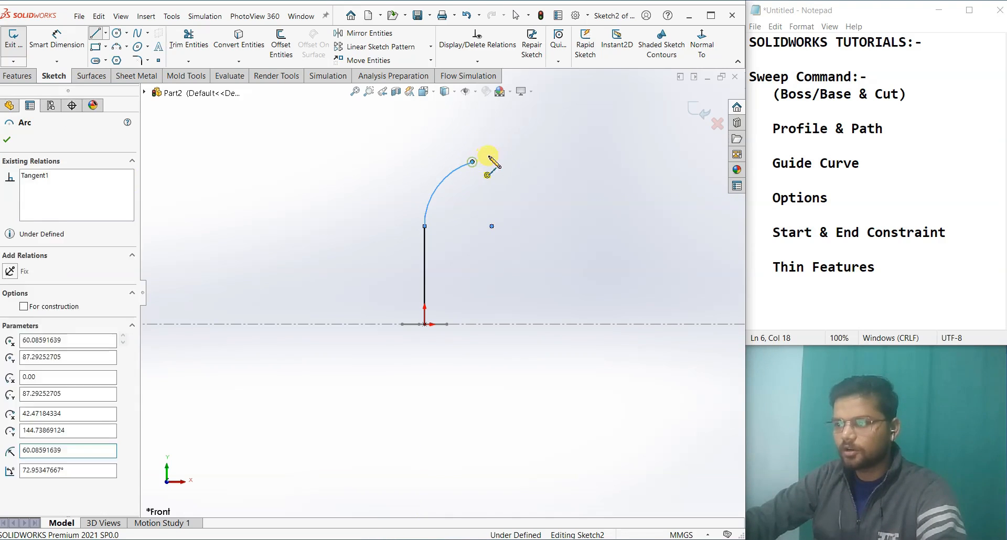
pyautogui.click(547, 140)
pyautogui.rightClick(547, 141)
pyautogui.click(558, 149)
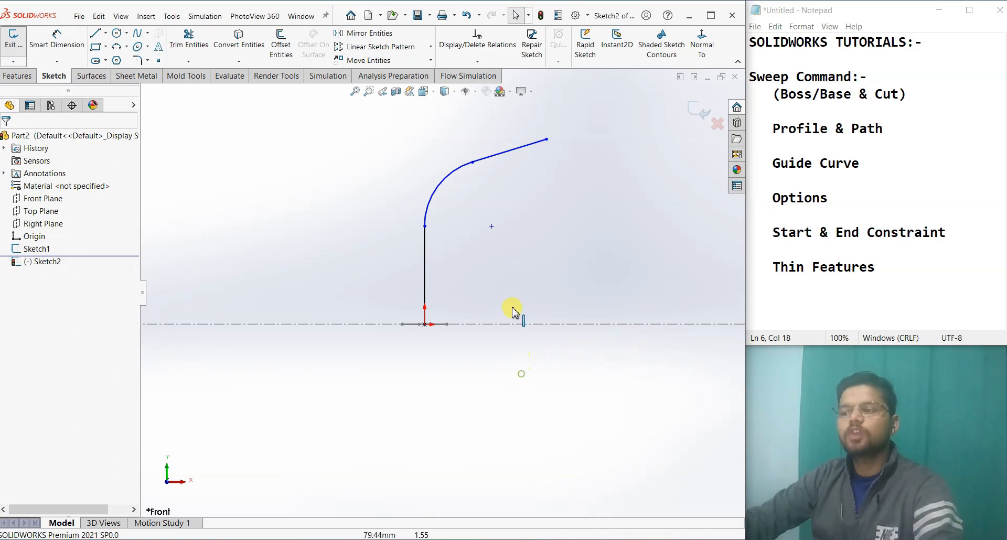
# Exit the path sketch and view it in 3D together with the I-shaped profile.
pyautogui.scroll(-2, 476, 277)
pyautogui.scroll(4, 460, 346)
pyautogui.moveTo(452, 385)
pyautogui.mouseDown(button='middle')
pyautogui.moveTo(471, 344)
pyautogui.moveTo(443, 336)
pyautogui.moveTo(486, 309)
pyautogui.moveTo(475, 420)
pyautogui.moveTo(457, 398)
pyautogui.moveTo(528, 425)
pyautogui.moveTo(445, 348)
pyautogui.moveTo(398, 323)
pyautogui.mouseUp(button='middle')
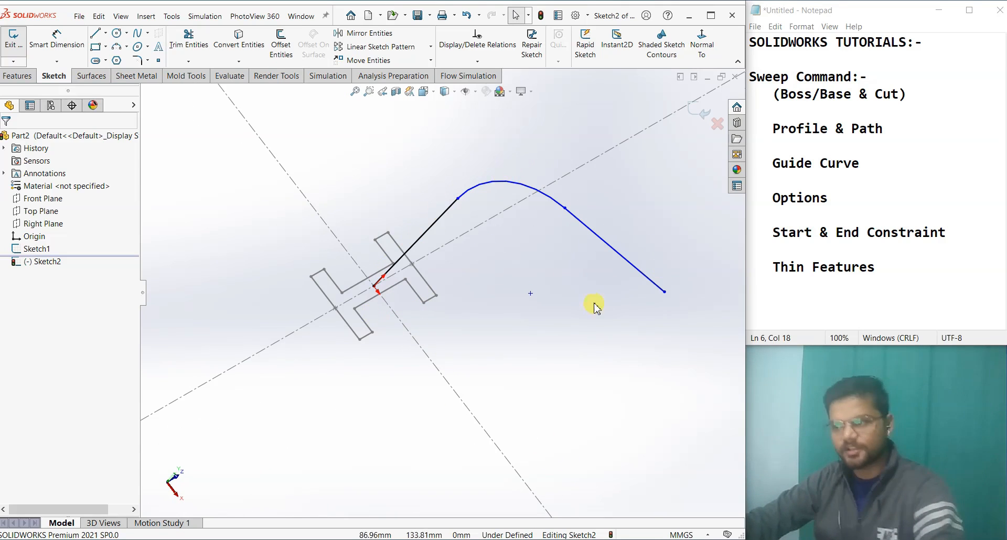
pyautogui.scroll(3, 595, 303)
pyautogui.click(697, 117)
pyautogui.moveTo(626, 225)
pyautogui.mouseDown(button='middle')
pyautogui.moveTo(561, 315)
pyautogui.moveTo(566, 345)
pyautogui.moveTo(548, 202)
pyautogui.moveTo(535, 330)
pyautogui.moveTo(553, 360)
pyautogui.mouseUp(button='middle')
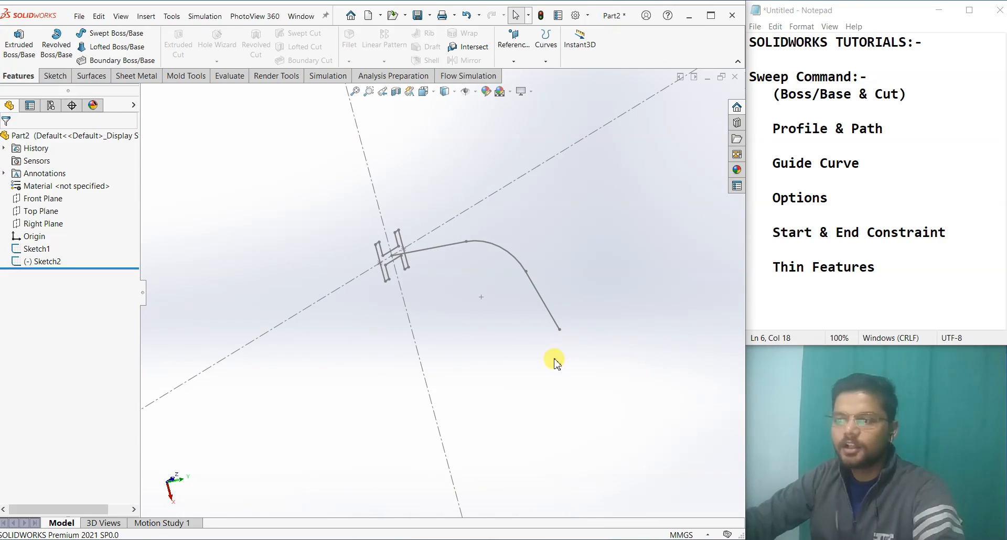
# Start a boss sweep with a circular profile, using the line-arc-line sketch as the path.
pyautogui.click(111, 33)
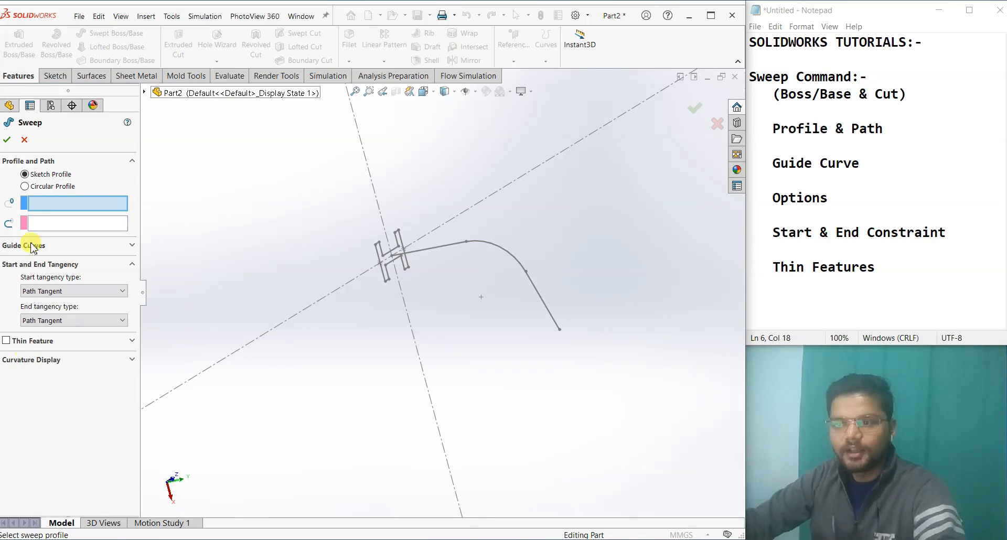
pyautogui.click(52, 188)
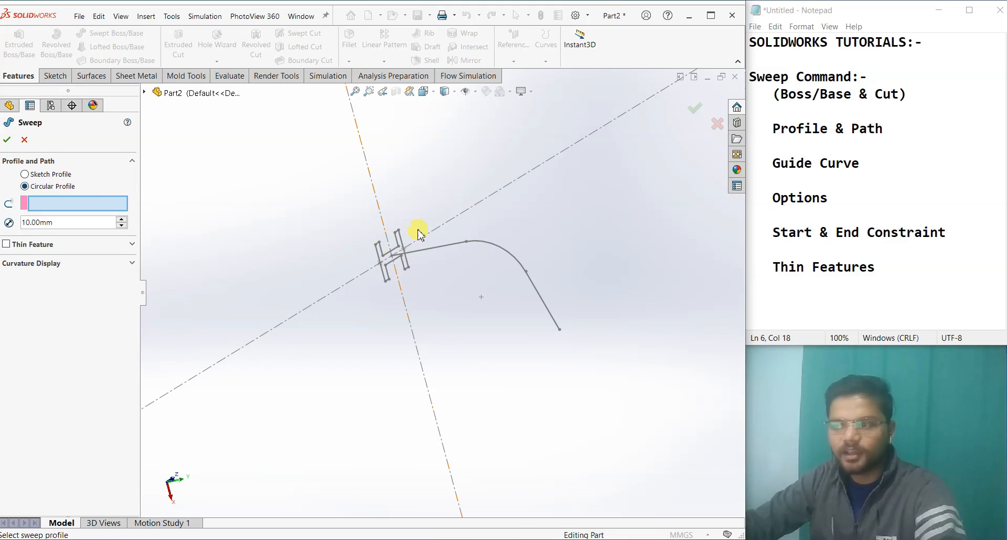
pyautogui.click(443, 250)
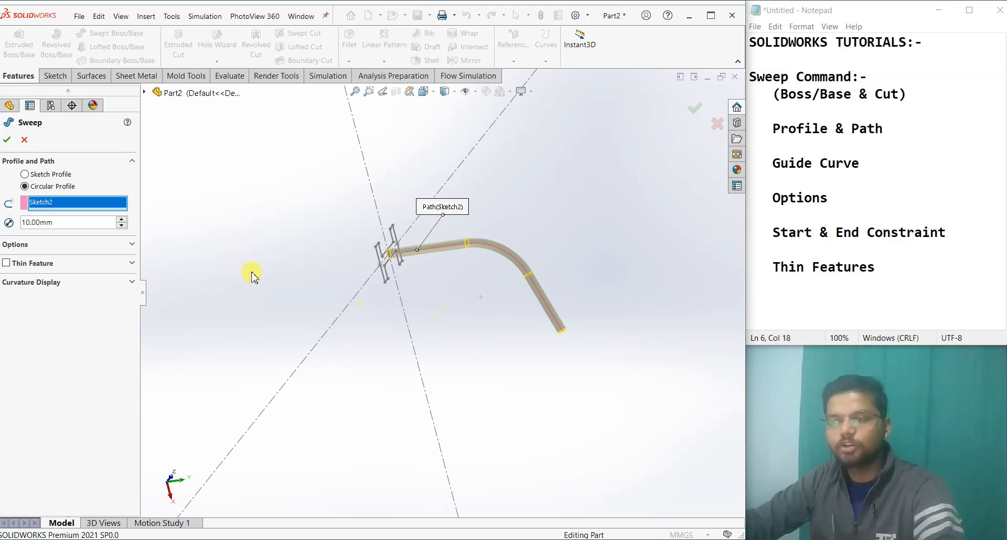
# Set the diameter of the sweep's circular profile to 60 mm.
pyautogui.click(123, 221)
pyautogui.click(122, 220)
pyautogui.click(123, 220)
pyautogui.click(122, 220)
pyautogui.click(122, 220)
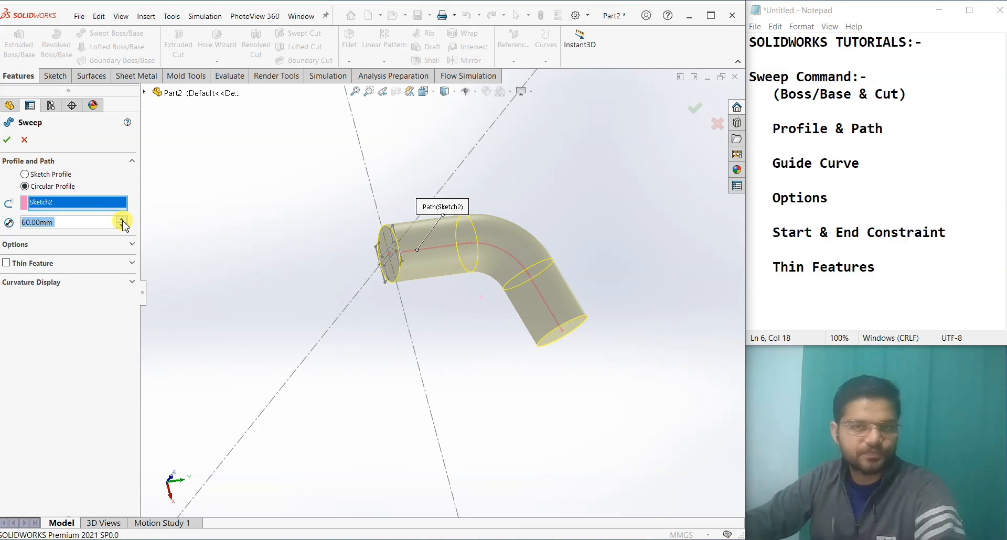
# Switch the sweep to a sketch profile, select the I-shaped sketch as the profile, and create the swept solid.
pyautogui.click(35, 176)
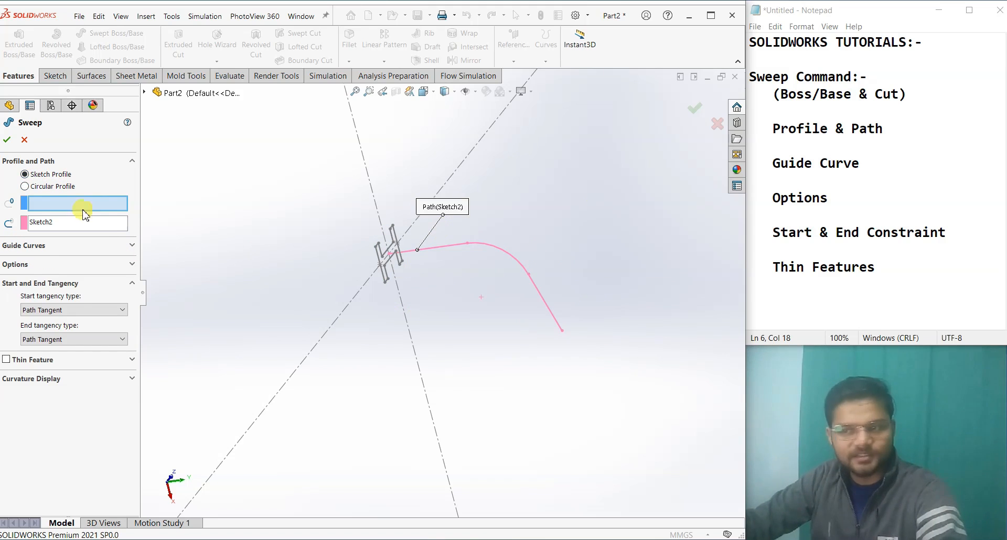
pyautogui.scroll(-4, 474, 288)
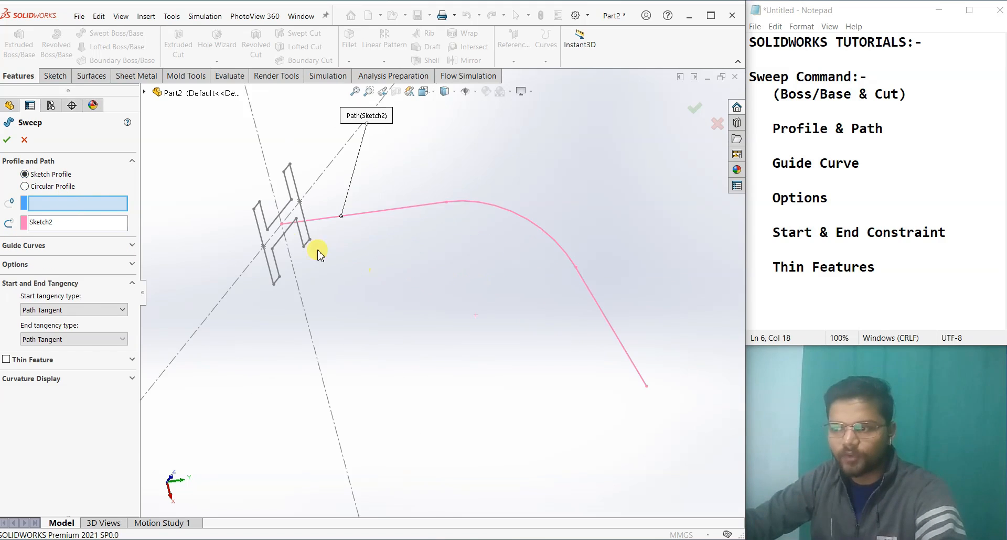
pyautogui.click(287, 236)
pyautogui.moveTo(408, 307)
pyautogui.mouseDown(button='middle')
pyautogui.moveTo(386, 276)
pyautogui.moveTo(404, 270)
pyautogui.moveTo(480, 315)
pyautogui.moveTo(387, 333)
pyautogui.moveTo(394, 441)
pyautogui.mouseUp(button='middle')
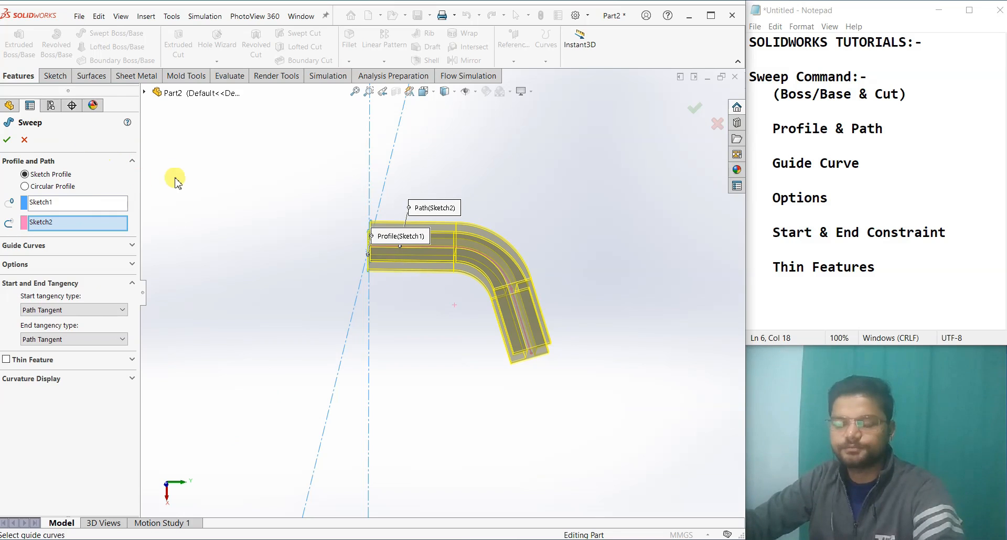
pyautogui.press('space')
pyautogui.click(322, 367)
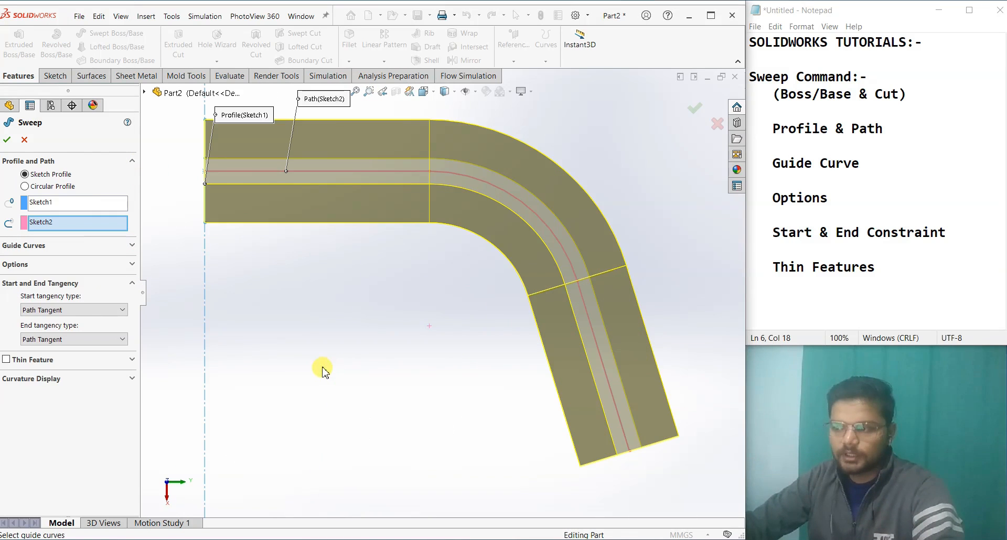
pyautogui.click(6, 140)
pyautogui.moveTo(375, 402); pyautogui.dragTo(430, 355, button='middle')
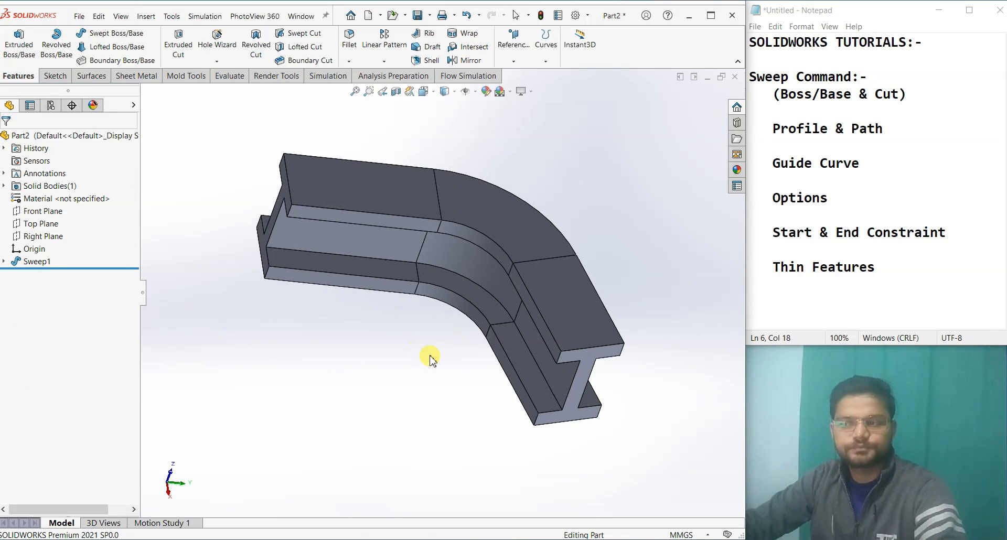
# Open the swept I-beam feature for editing.
pyautogui.rightClick(38, 262)
pyautogui.click(49, 231)
pyautogui.click(292, 228)
# Examine in 3D and face-on how the I-shaped profile is oriented relative to the path from start to end.
pyautogui.scroll(-5, 341, 321)
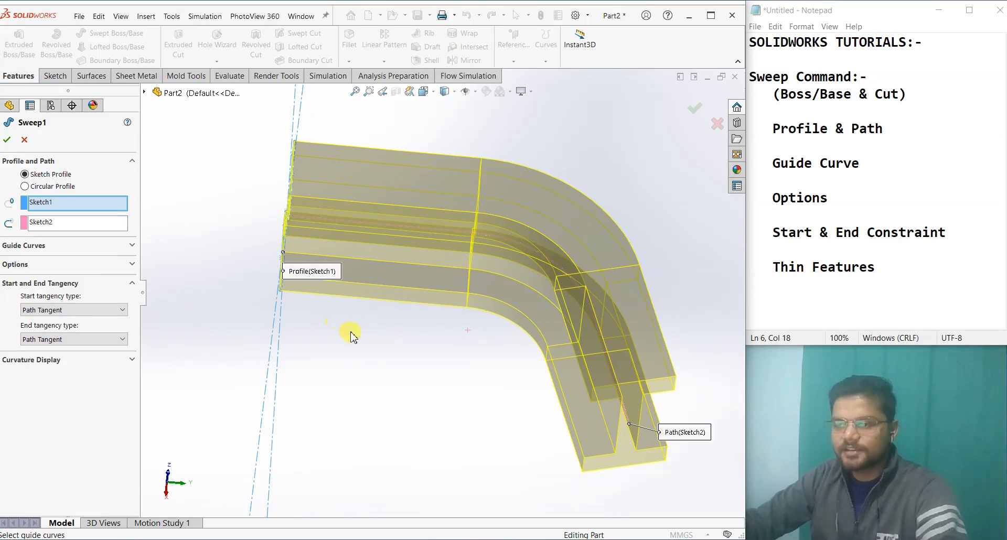
pyautogui.moveTo(411, 400); pyautogui.dragTo(360, 313, button='middle')
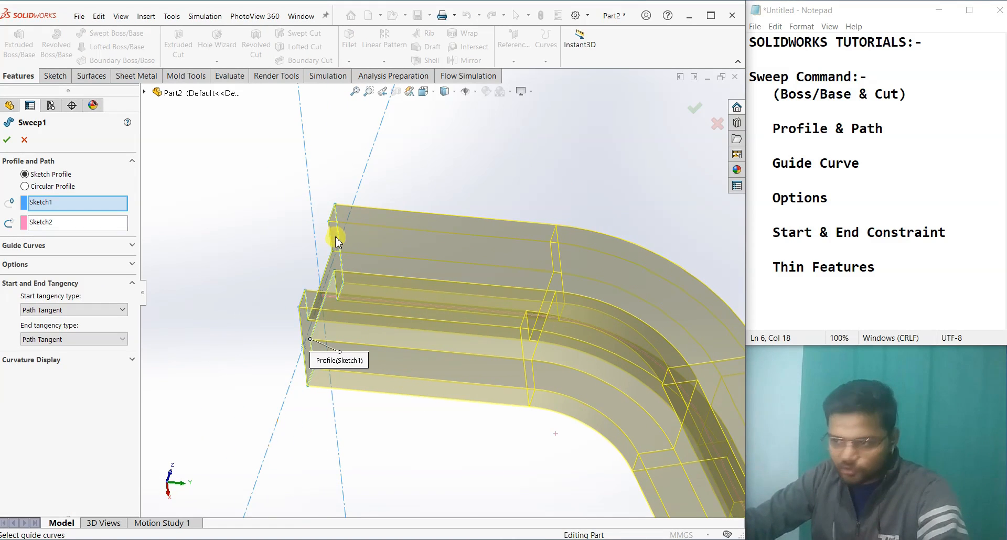
pyautogui.scroll(2, 342, 262)
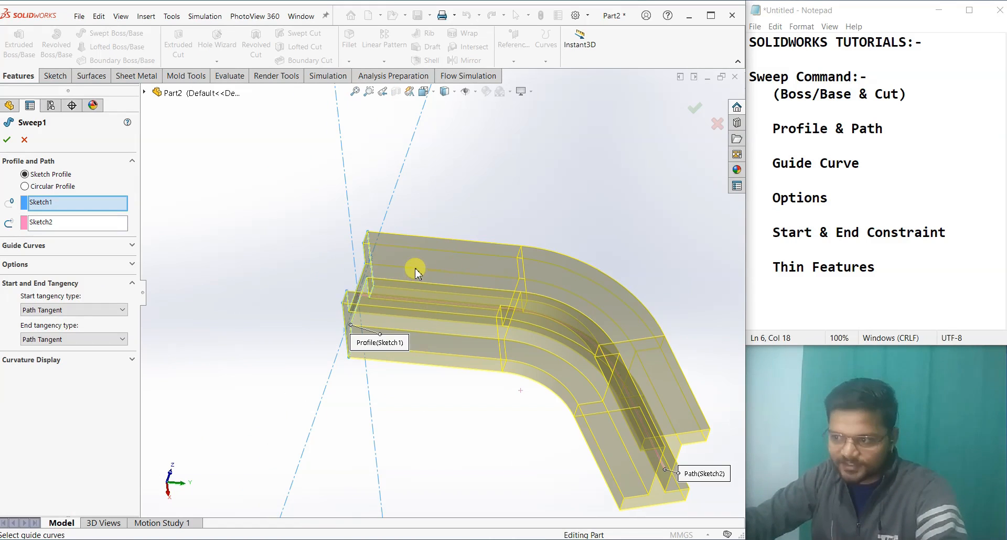
pyautogui.moveTo(514, 313); pyautogui.dragTo(464, 316, button='middle')
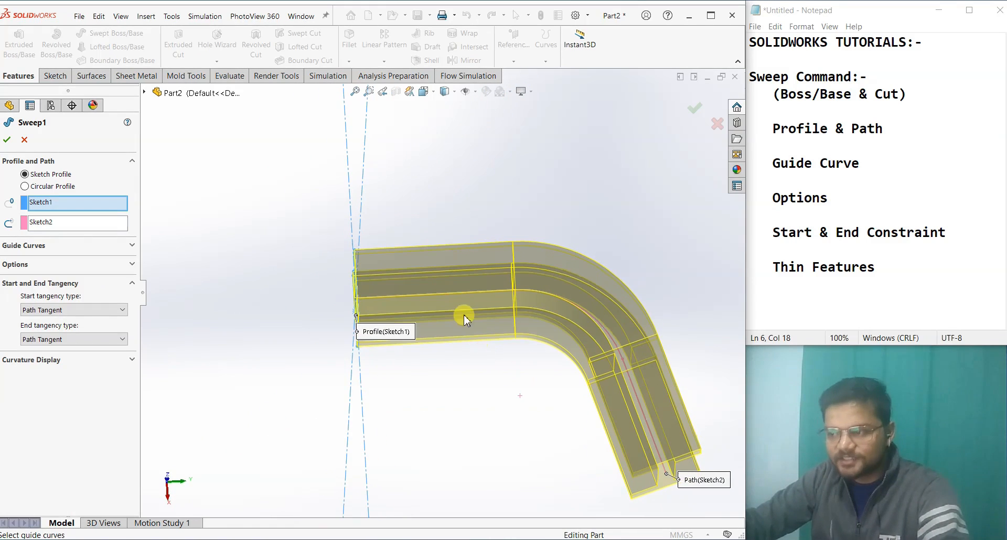
pyautogui.press('space')
pyautogui.click(395, 373)
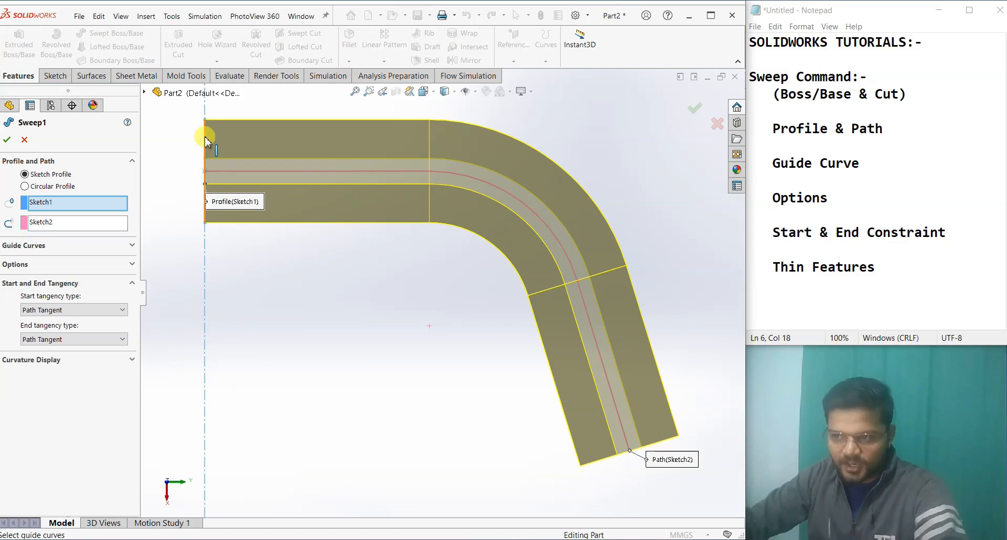
pyautogui.press('f')
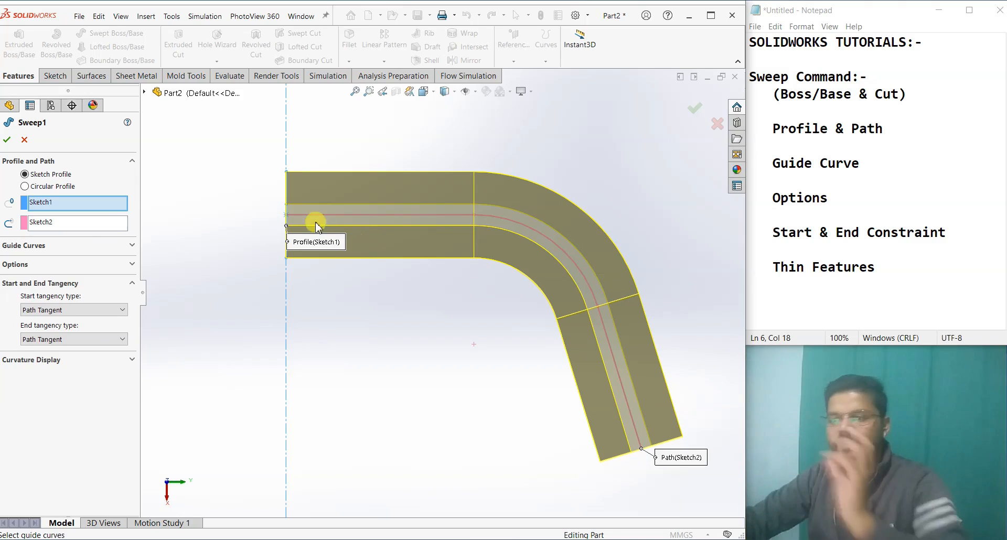
pyautogui.moveTo(560, 435); pyautogui.dragTo(625, 476, button='middle')
pyautogui.press('space')
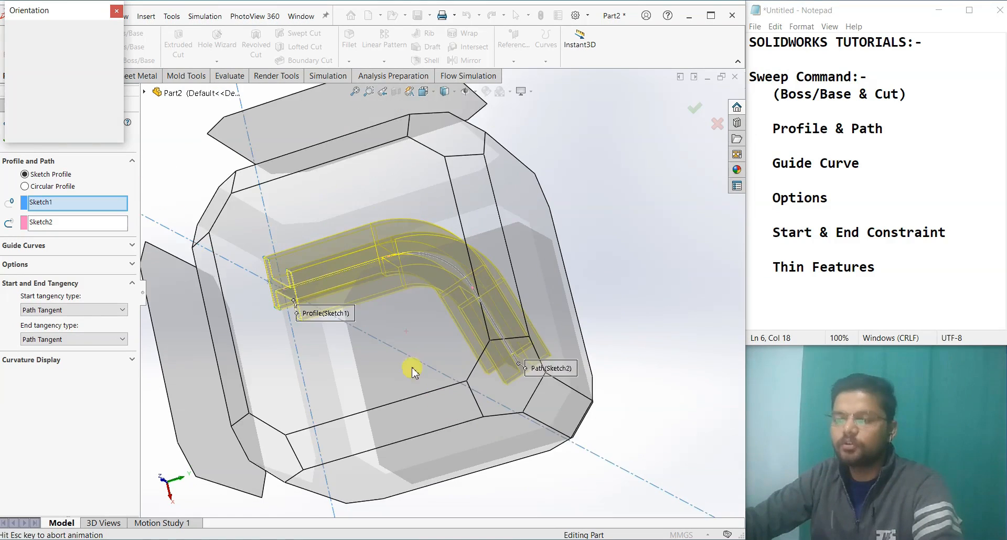
pyautogui.click(368, 335)
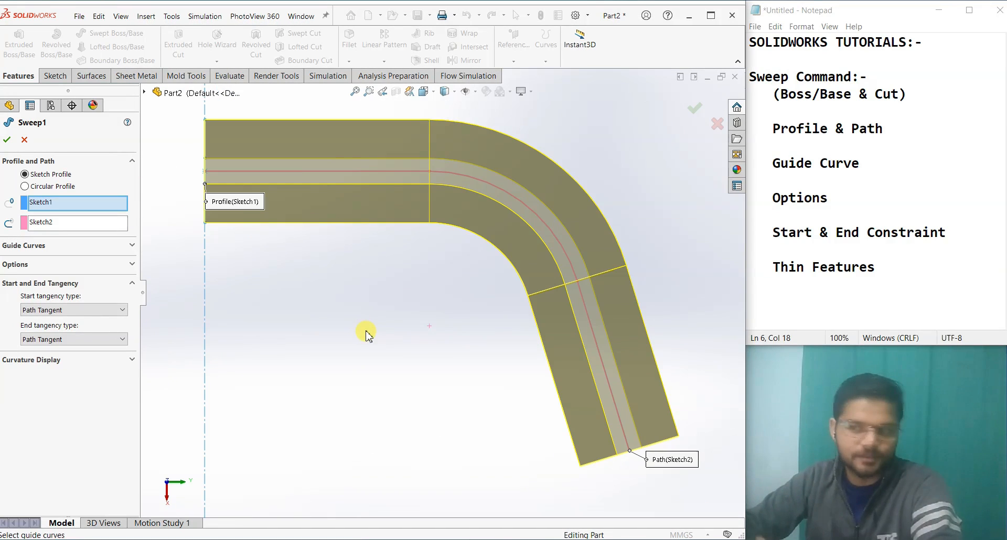
pyautogui.press('f')
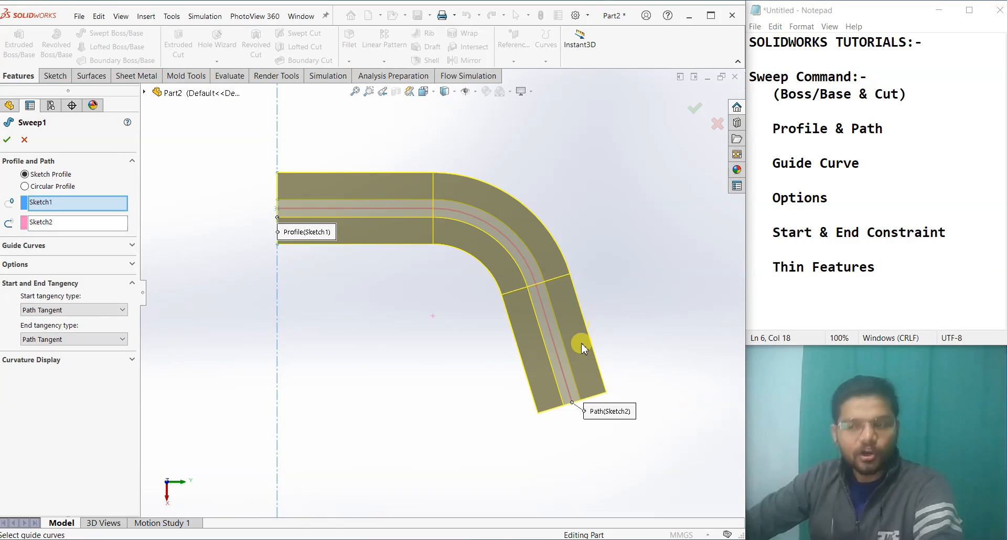
# Set the sweep's profile orientation to Keep Normal Constant and inspect the preview from several angles.
pyautogui.click(9, 268)
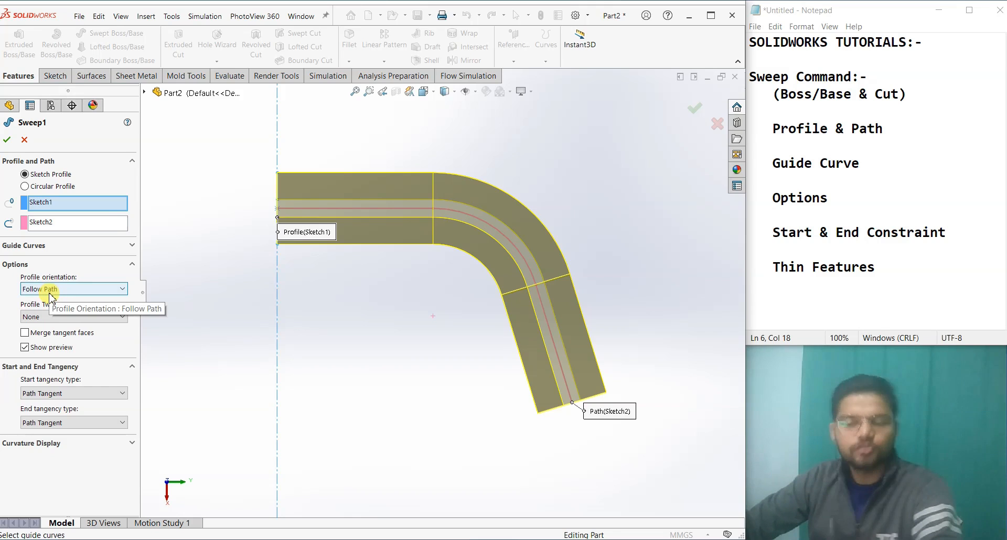
pyautogui.click(107, 290)
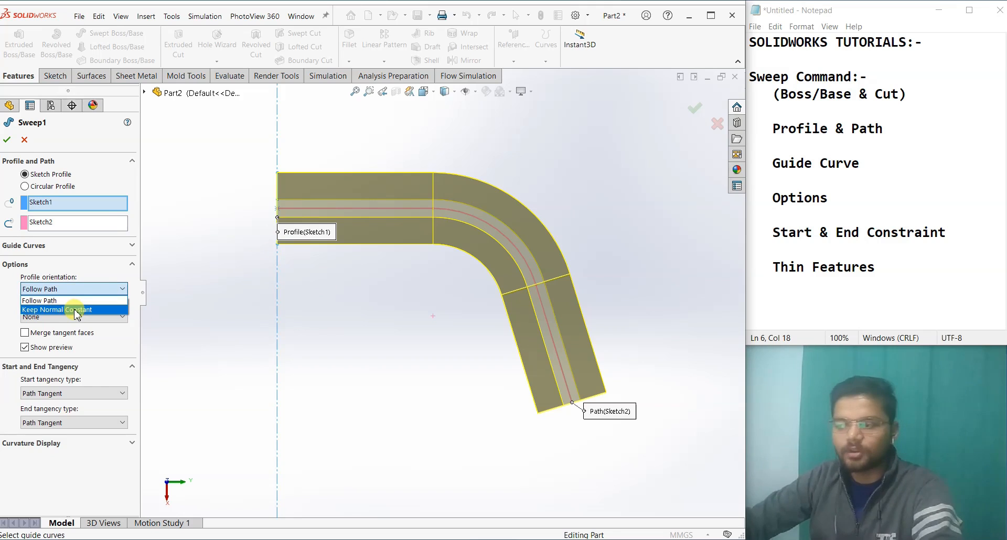
pyautogui.click(76, 310)
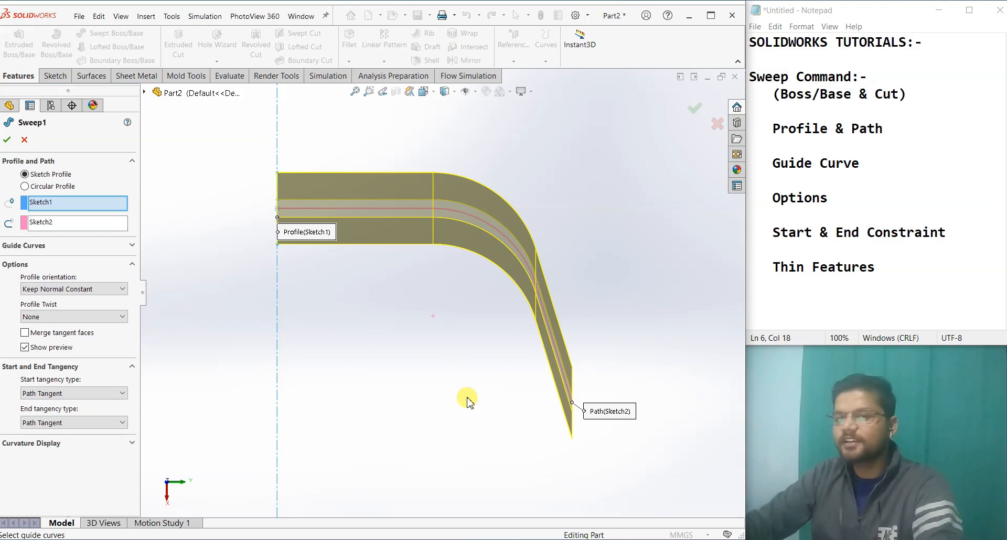
pyautogui.moveTo(483, 383); pyautogui.dragTo(474, 347, button='middle')
pyautogui.scroll(-2, 474, 347)
pyautogui.scroll(2, 472, 179)
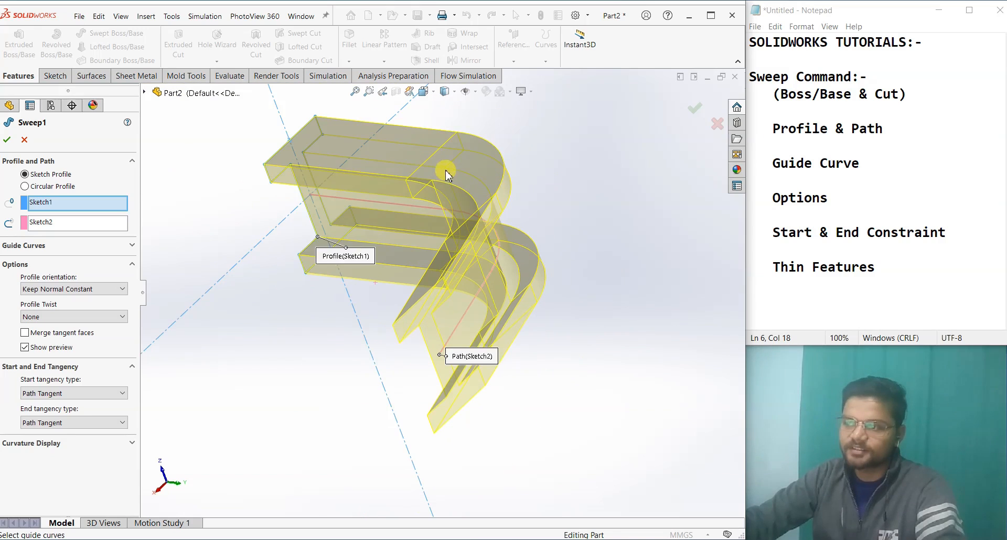
pyautogui.scroll(-3, 301, 192)
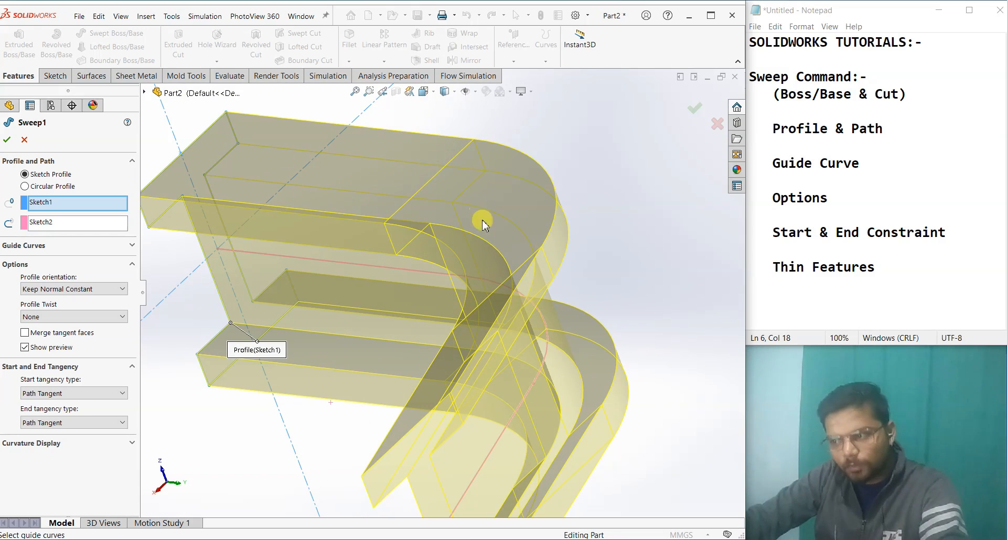
pyautogui.scroll(3, 481, 247)
pyautogui.moveTo(487, 273); pyautogui.dragTo(462, 291, button='middle')
# Set the sweep's profile orientation to Follow Path and inspect the preview from several angles.
pyautogui.click(73, 289)
pyautogui.click(52, 299)
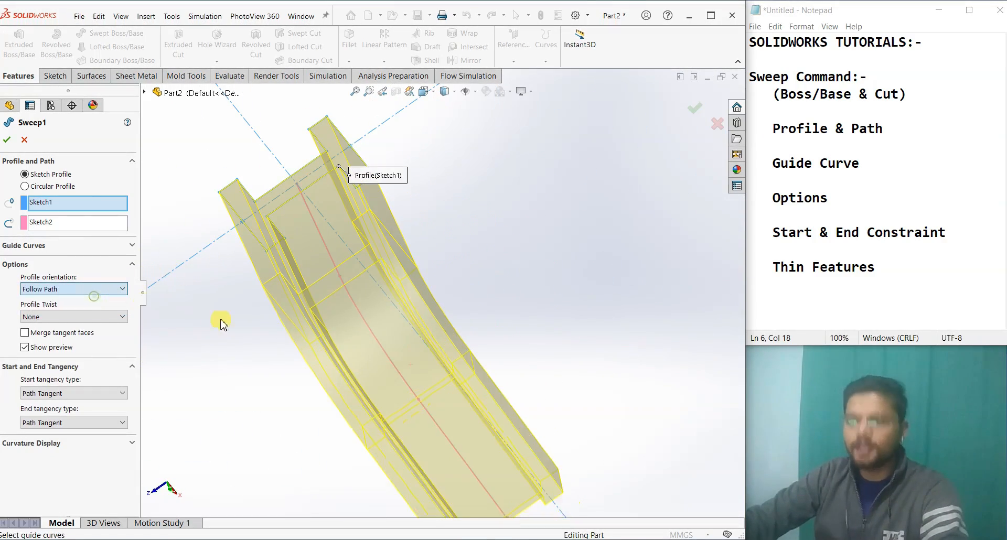
pyautogui.moveTo(339, 356); pyautogui.dragTo(339, 416, button='middle')
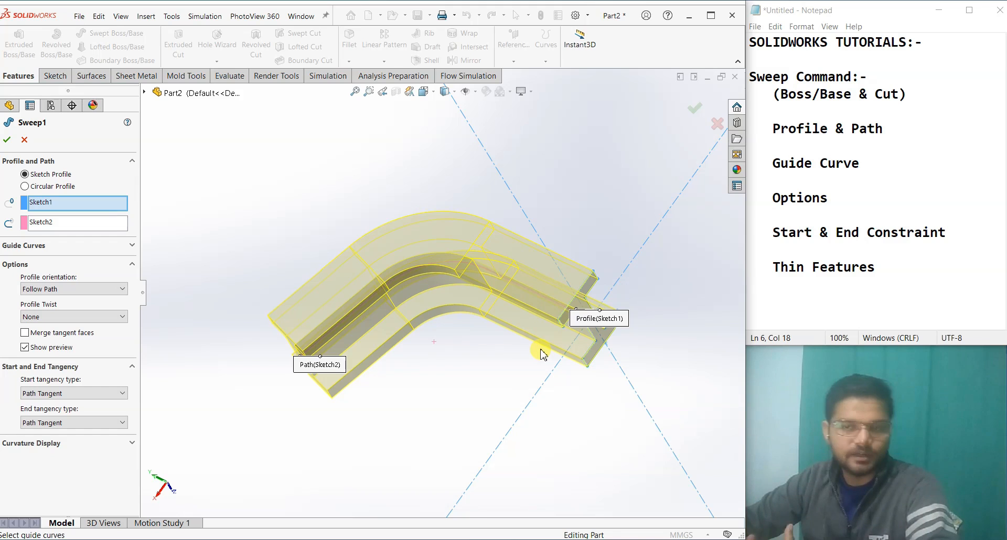
pyautogui.moveTo(465, 430); pyautogui.dragTo(427, 140, button='middle')
pyautogui.moveTo(429, 321); pyautogui.dragTo(428, 281, button='middle')
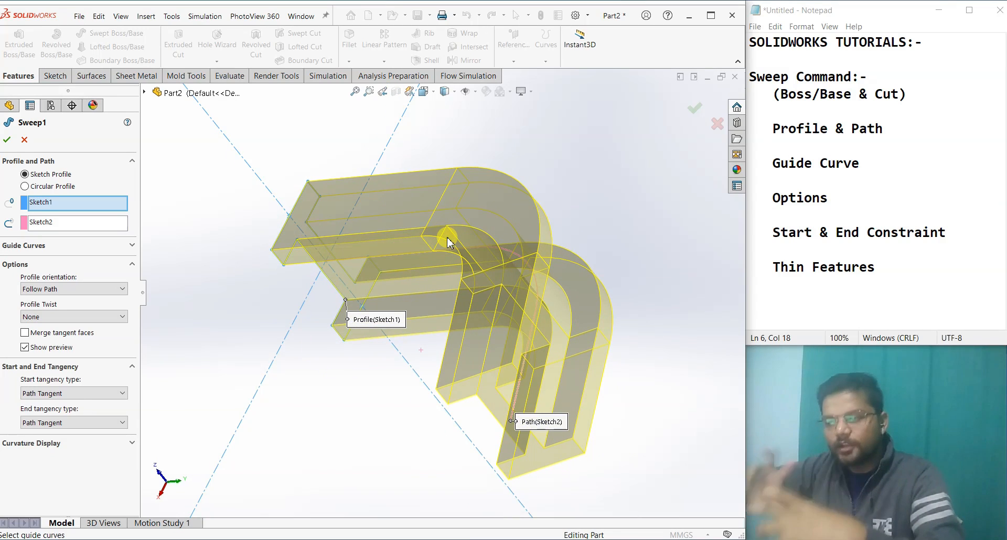
# Set the sweep's profile twist to Specify Twist Value with 45 degrees and inspect the preview from several angles.
pyautogui.click(39, 317)
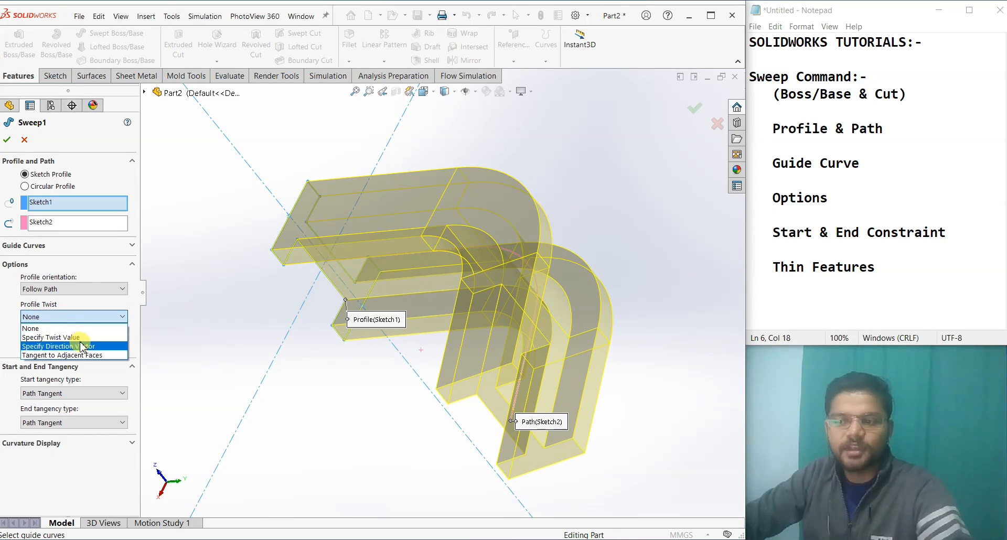
pyautogui.click(71, 339)
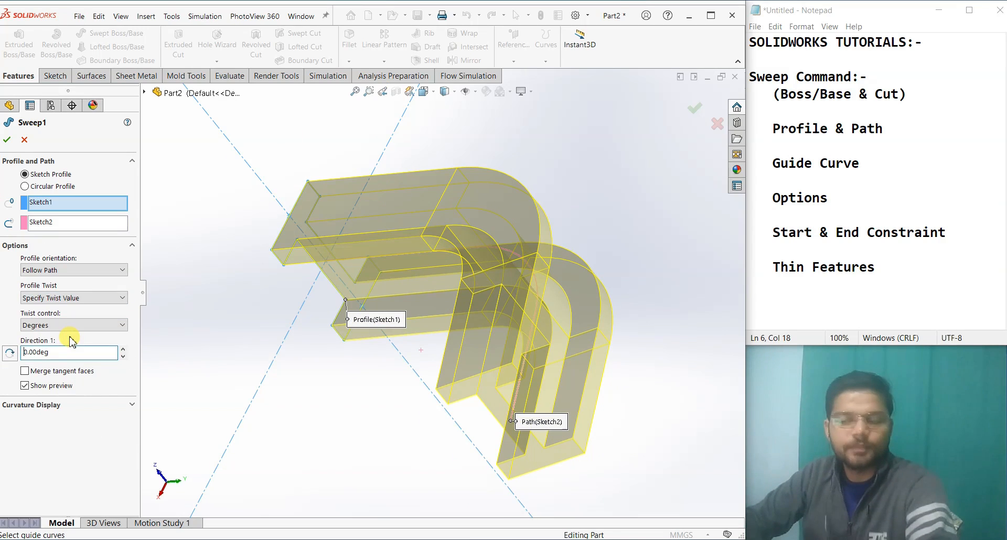
pyautogui.click(100, 352)
pyautogui.write('45')
pyautogui.press('Return')
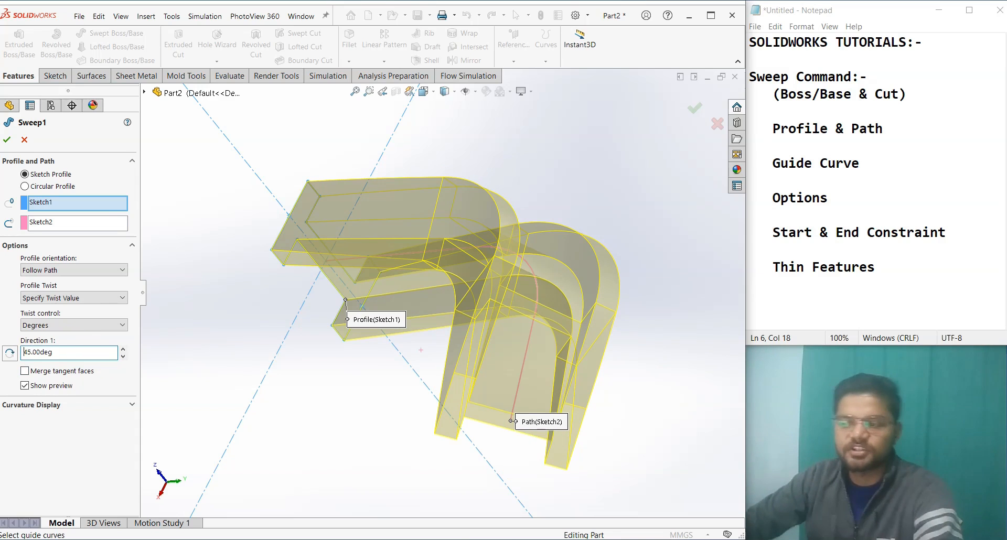
pyautogui.moveTo(551, 315); pyautogui.dragTo(493, 312, button='middle')
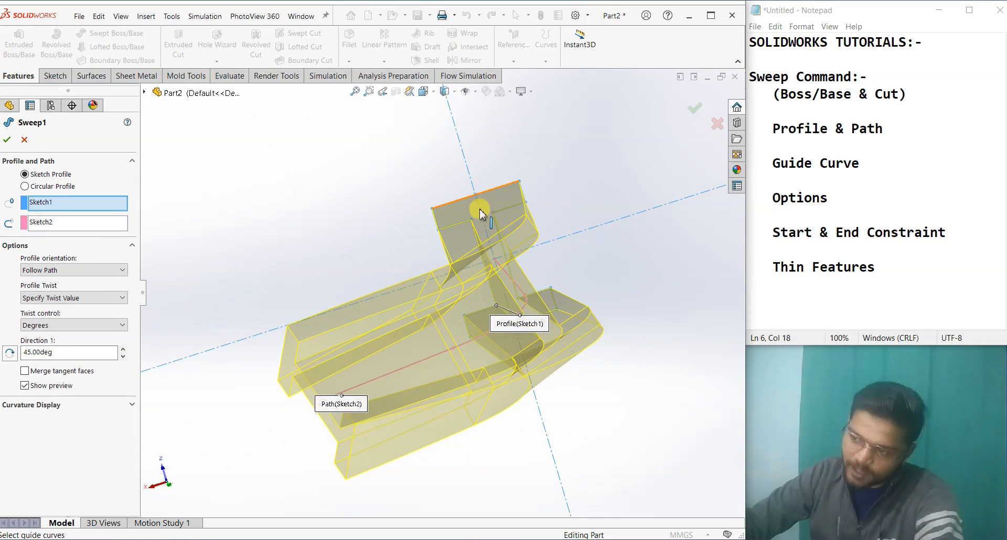
pyautogui.moveTo(480, 209); pyautogui.dragTo(513, 261, button='middle')
pyautogui.scroll(-3, 514, 265)
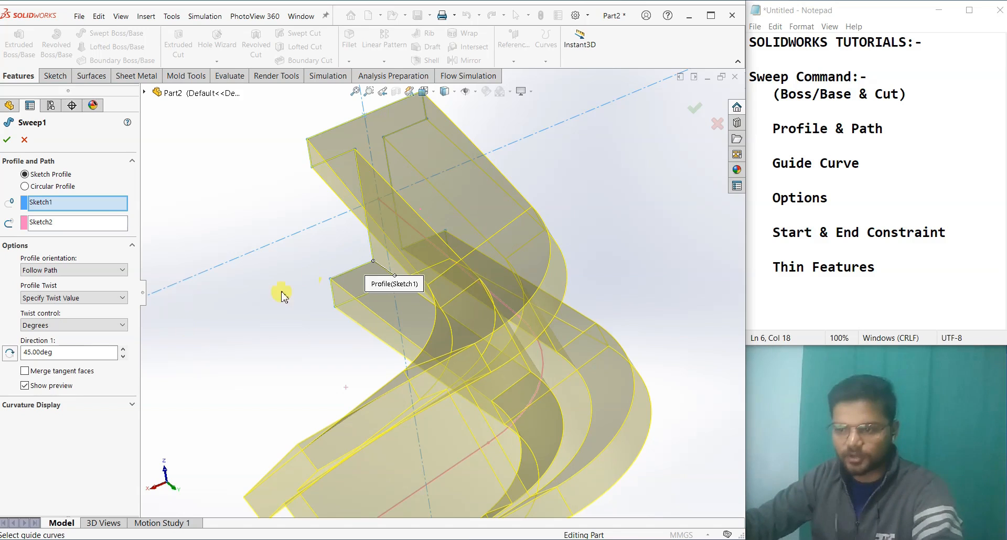
# Set the sweep's twist angle to 90 degrees and inspect the preview from several angles.
pyautogui.tripleClick(73, 351)
pyautogui.write('90')
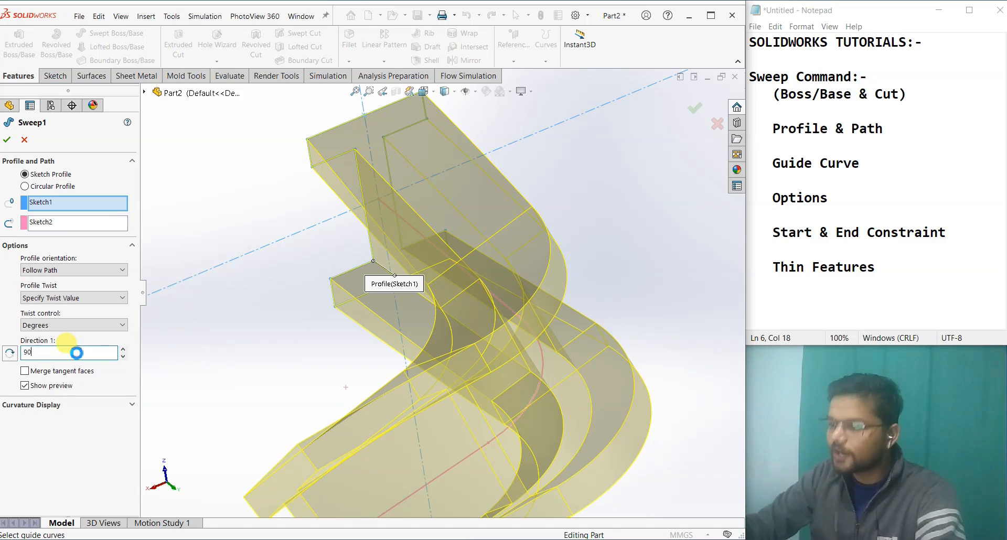
pyautogui.moveTo(490, 367); pyautogui.dragTo(462, 375, button='middle')
pyautogui.moveTo(330, 365); pyautogui.dragTo(388, 336, button='middle')
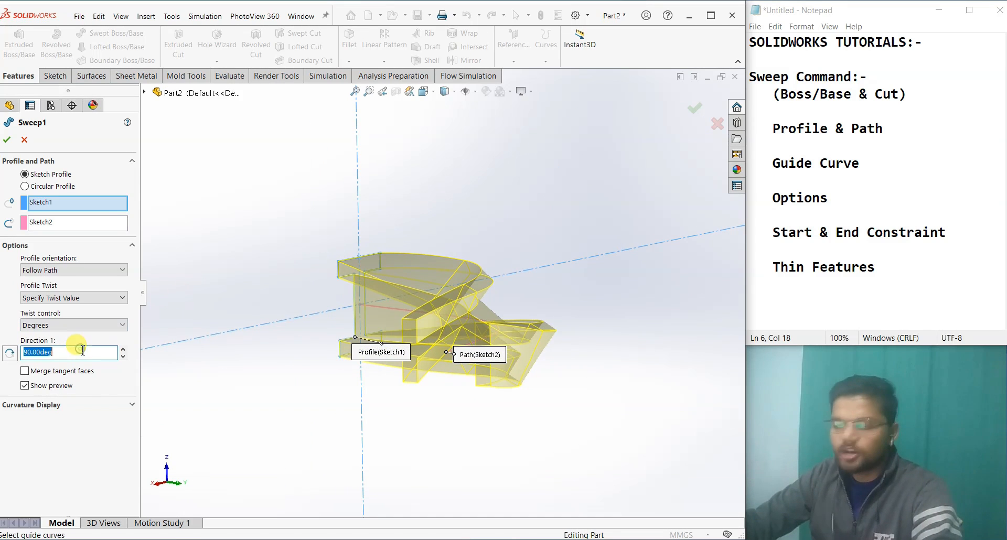
# Increase the sweep's twist angle in stages up to 360 degrees, inspecting the preview at each stage.
pyautogui.write('18')
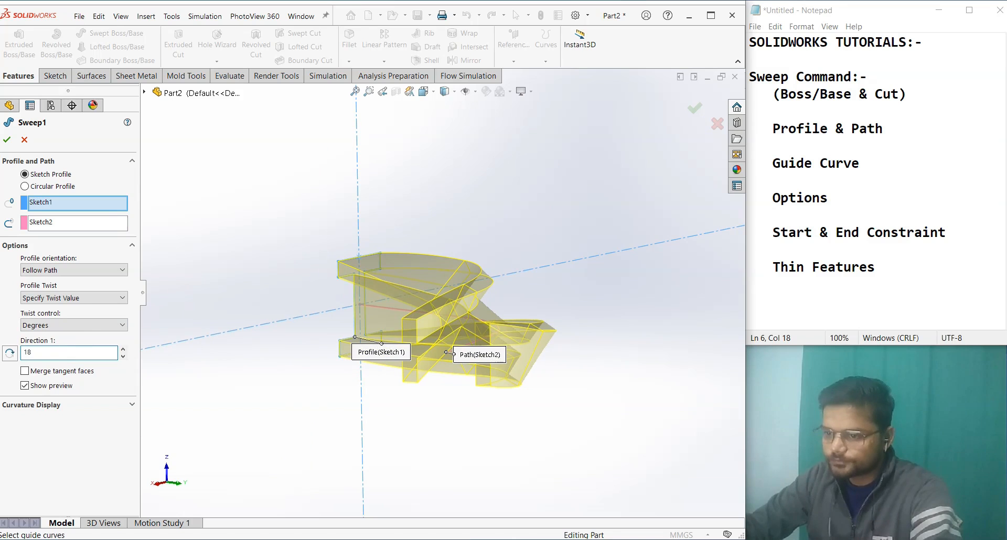
pyautogui.press('Return')
pyautogui.moveTo(595, 365); pyautogui.dragTo(413, 425, button='middle')
pyautogui.click(78, 351)
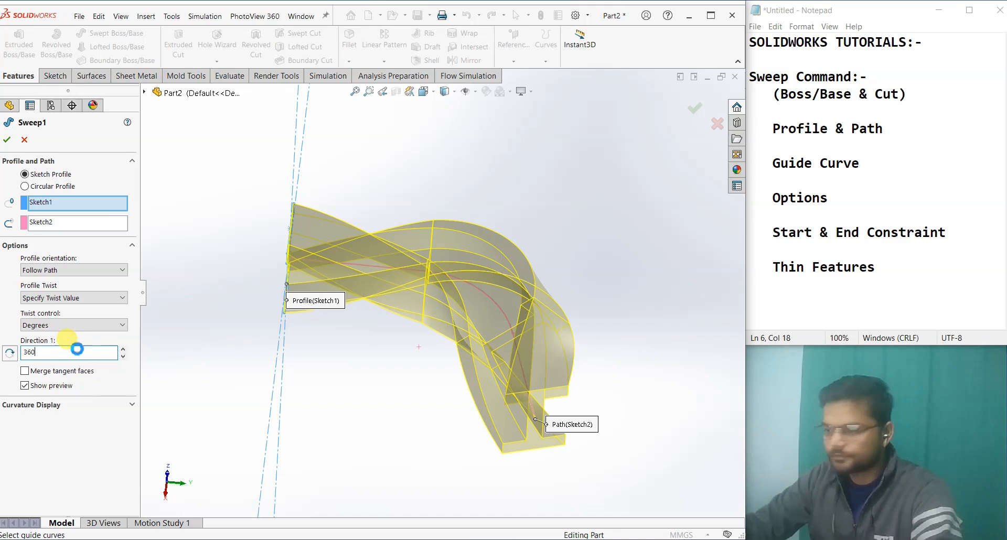
pyautogui.press('Return')
pyautogui.moveTo(417, 352); pyautogui.dragTo(315, 378, button='middle')
# Set the sweep's twist angle to 720 degrees, inspect the preview and apply the feature.
pyautogui.write('720')
pyautogui.moveTo(270, 353); pyautogui.dragTo(354, 374, button='middle')
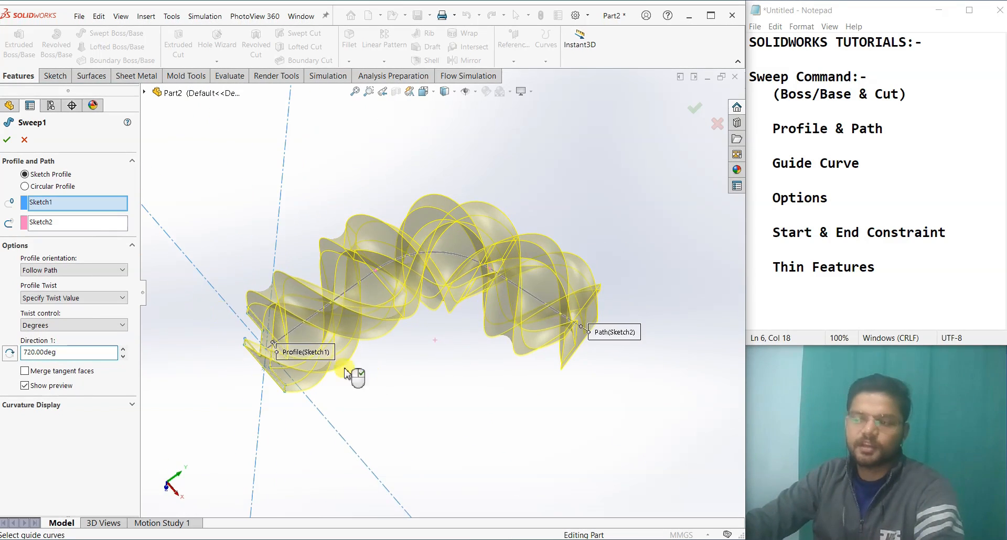
pyautogui.press('Return')
pyautogui.moveTo(535, 405); pyautogui.dragTo(478, 314, button='middle')
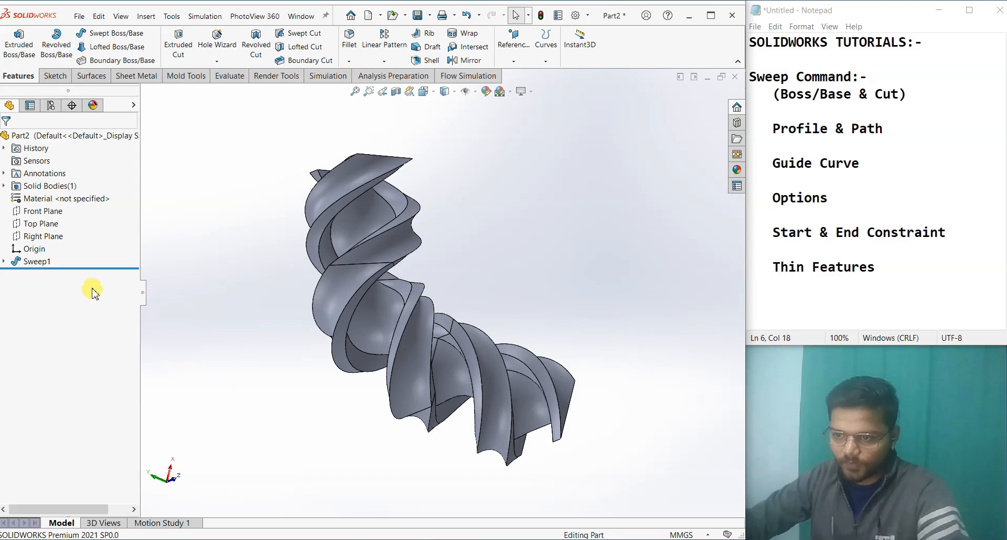
# Delete the twisted sweep feature together with its profile and path sketches.
pyautogui.rightClick(35, 264)
pyautogui.click(66, 322)
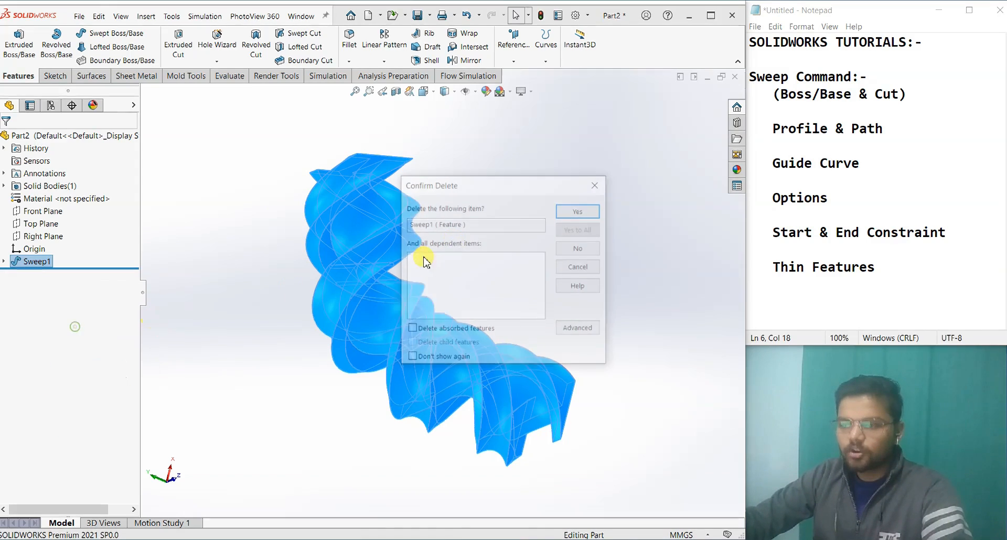
pyautogui.click(557, 209)
pyautogui.rightClick(30, 261)
pyautogui.keyDown('ctrl'); pyautogui.click(29, 249); pyautogui.keyUp('ctrl')
pyautogui.rightClick(29, 250)
pyautogui.click(67, 284)
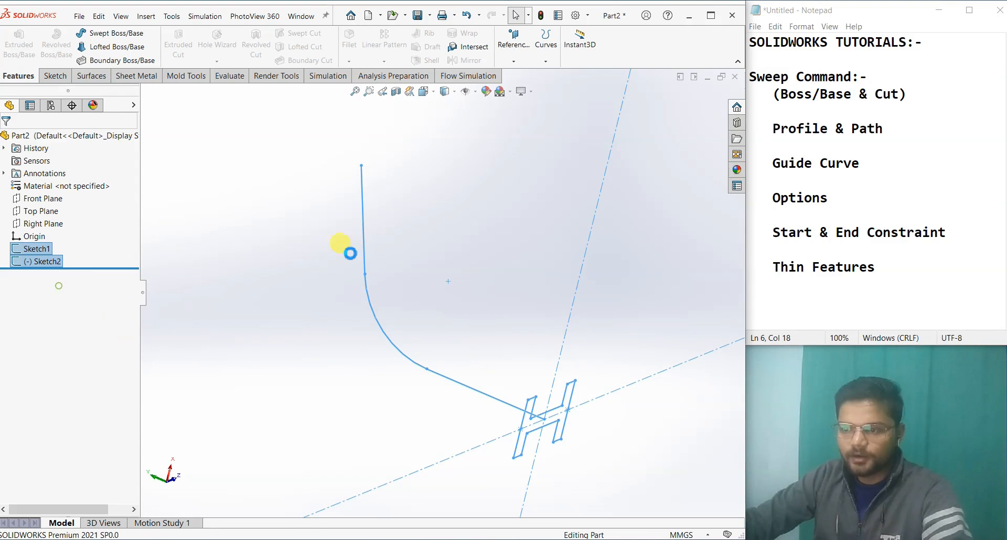
pyautogui.click(593, 210)
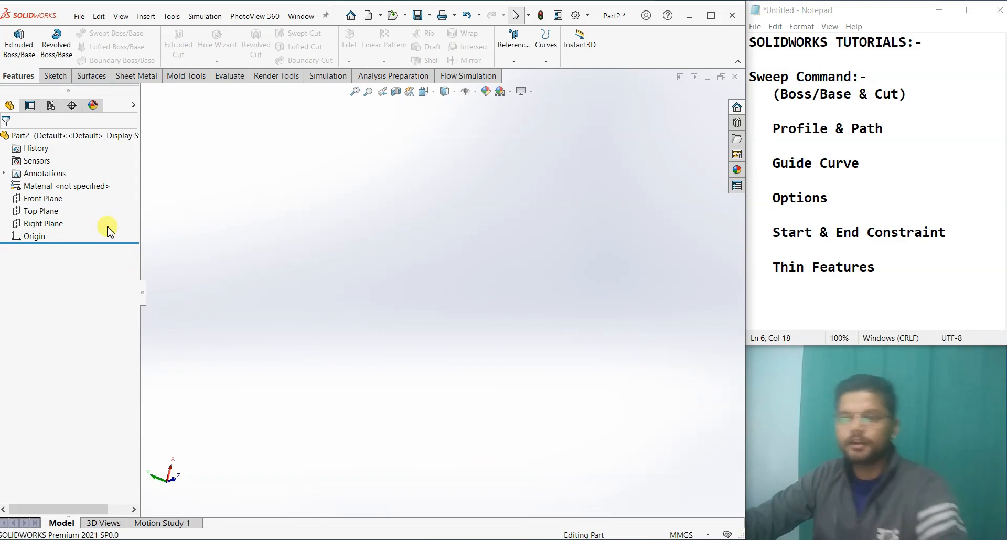
# Sketch a circle centred on the origin on the Front Plane and exit the sketch.
pyautogui.click(49, 203)
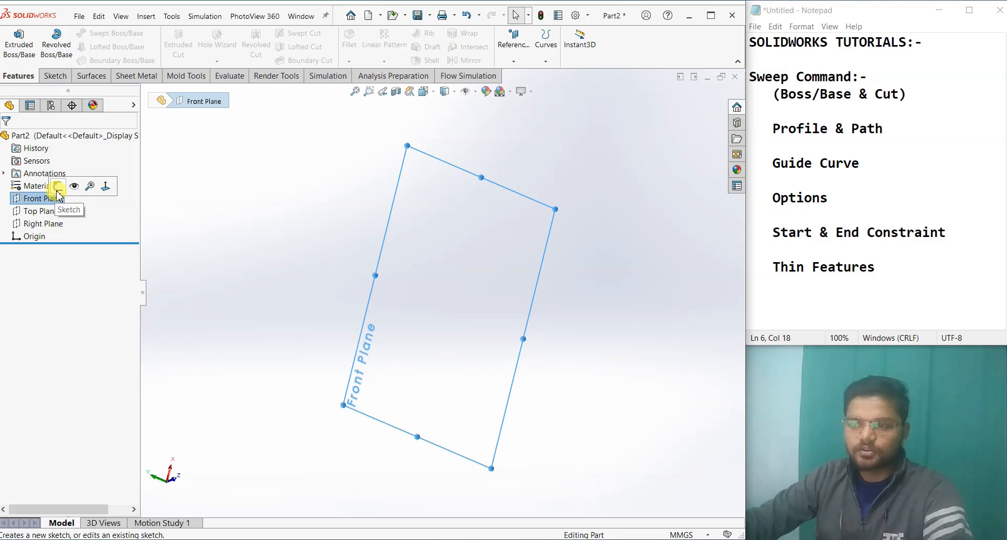
pyautogui.click(238, 299)
pyautogui.click(43, 198)
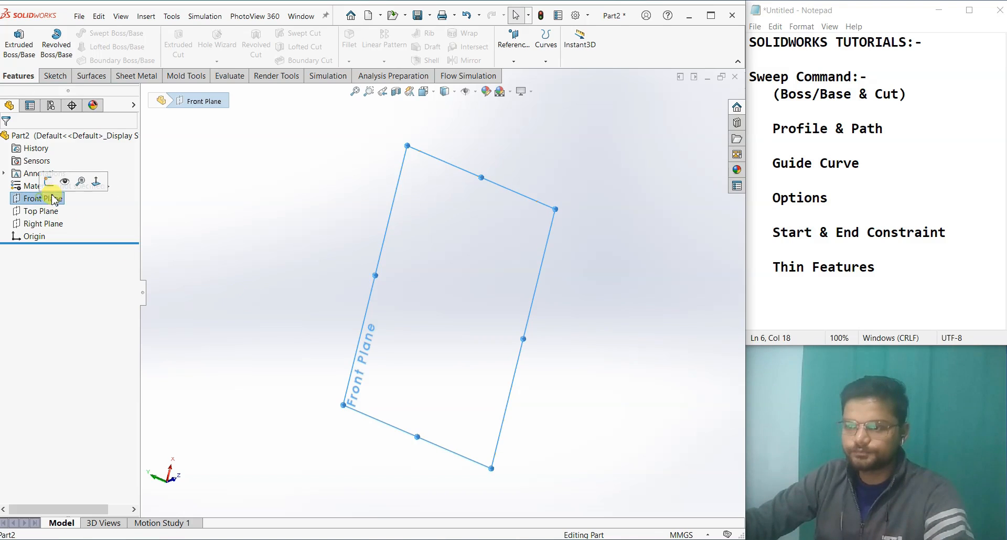
pyautogui.click(51, 180)
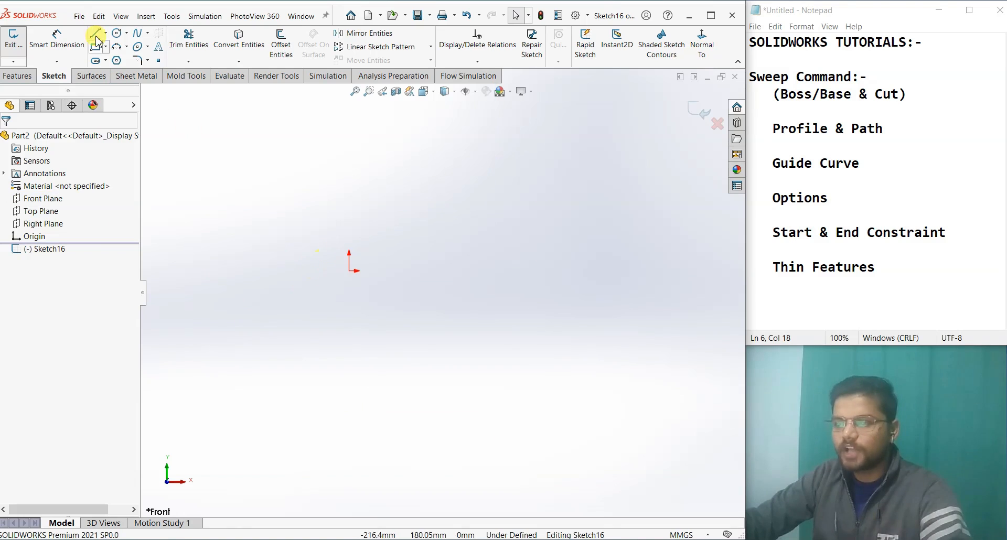
pyautogui.click(118, 34)
pyautogui.click(333, 290)
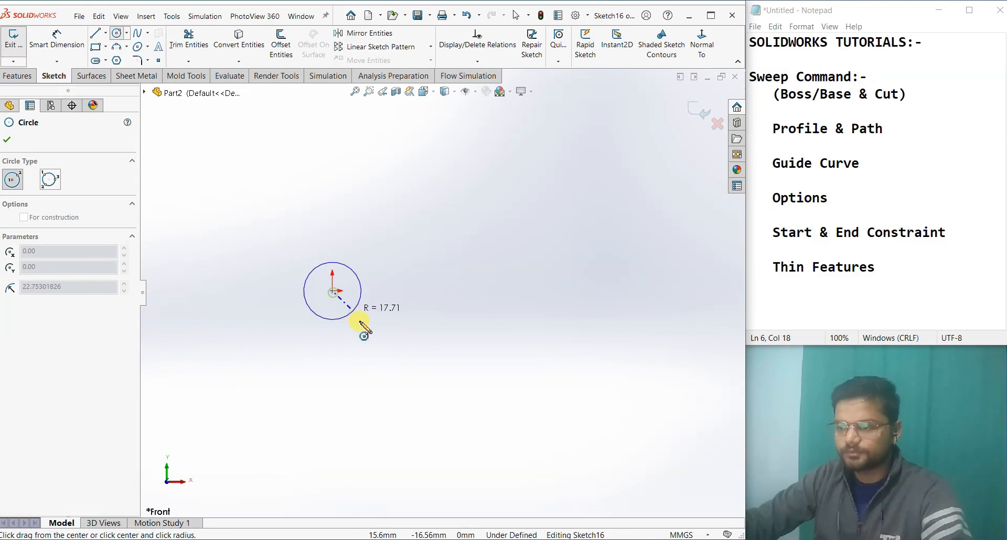
pyautogui.click(372, 349)
pyautogui.rightClick(375, 360)
pyautogui.click(389, 360)
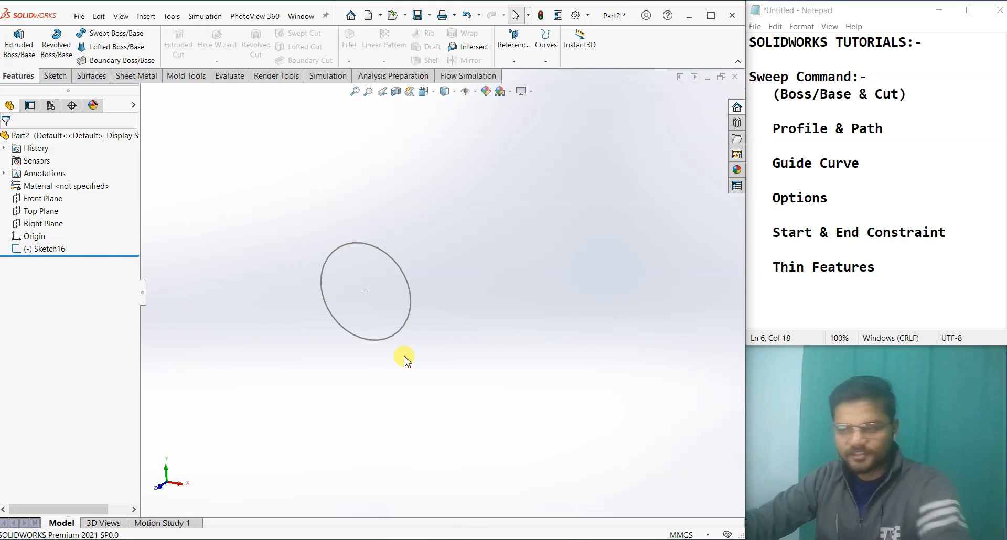
# Start a sketch on the Top Plane and draw a nearly vertical line about 167 mm long upward from the origin.
pyautogui.click(42, 212)
pyautogui.click(46, 195)
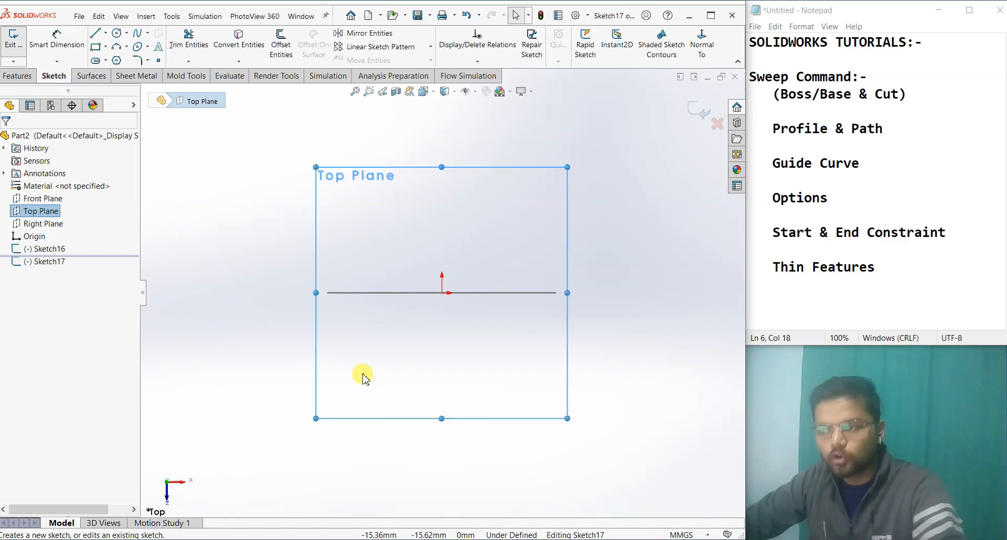
pyautogui.click(584, 423)
pyautogui.scroll(-3, 367, 184)
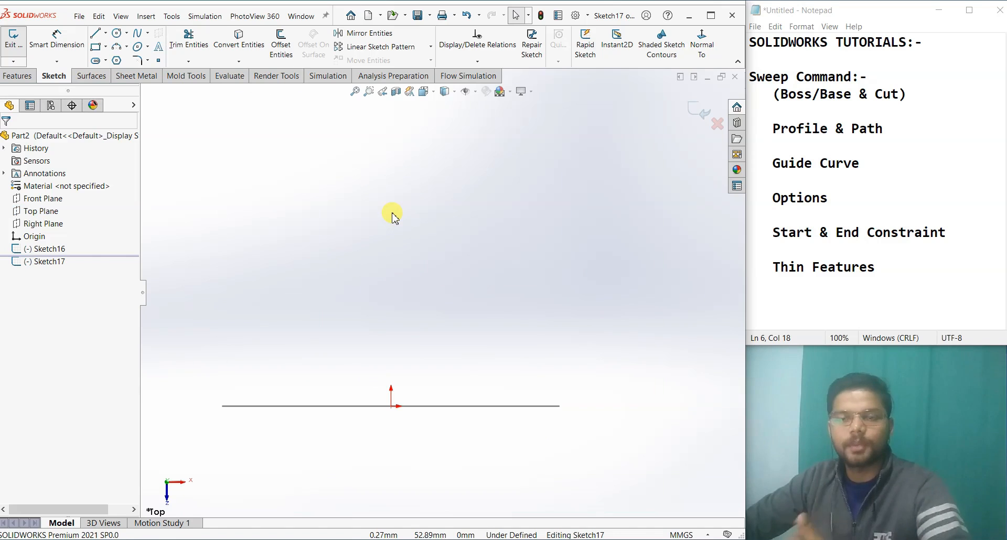
pyautogui.click(96, 33)
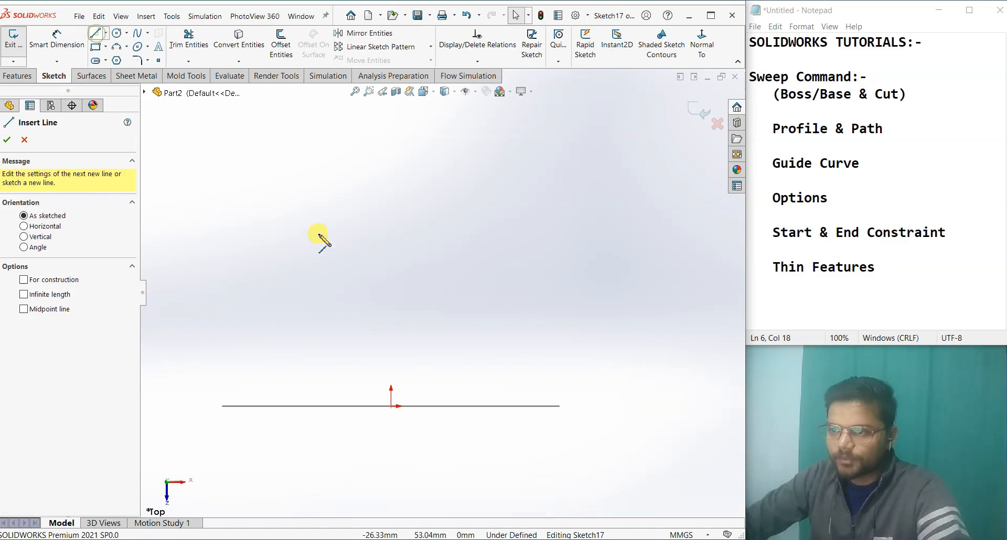
pyautogui.click(391, 406)
pyautogui.scroll(2, 400, 297)
pyautogui.scroll(1, 419, 185)
pyautogui.scroll(-1, 436, 157)
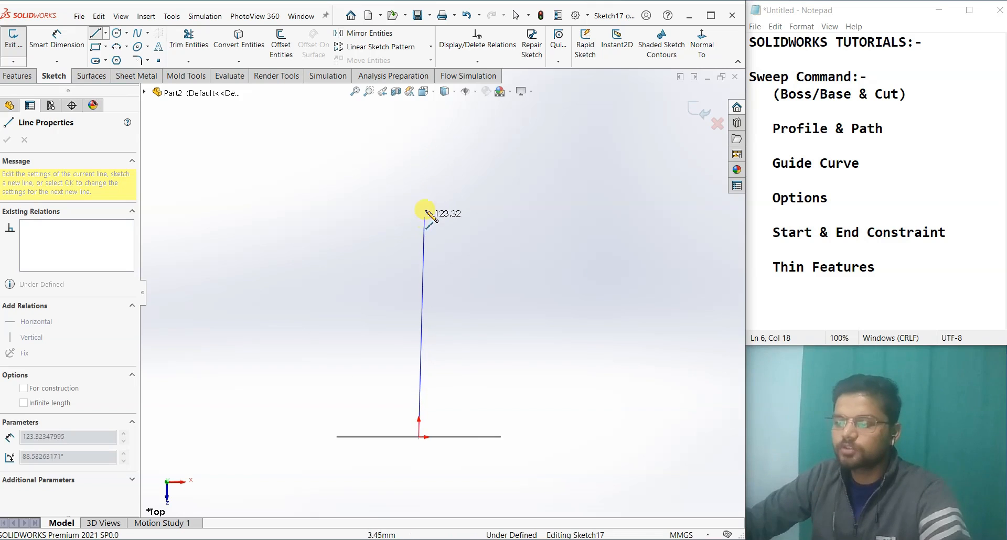
pyautogui.click(425, 138)
pyautogui.rightClick(426, 141)
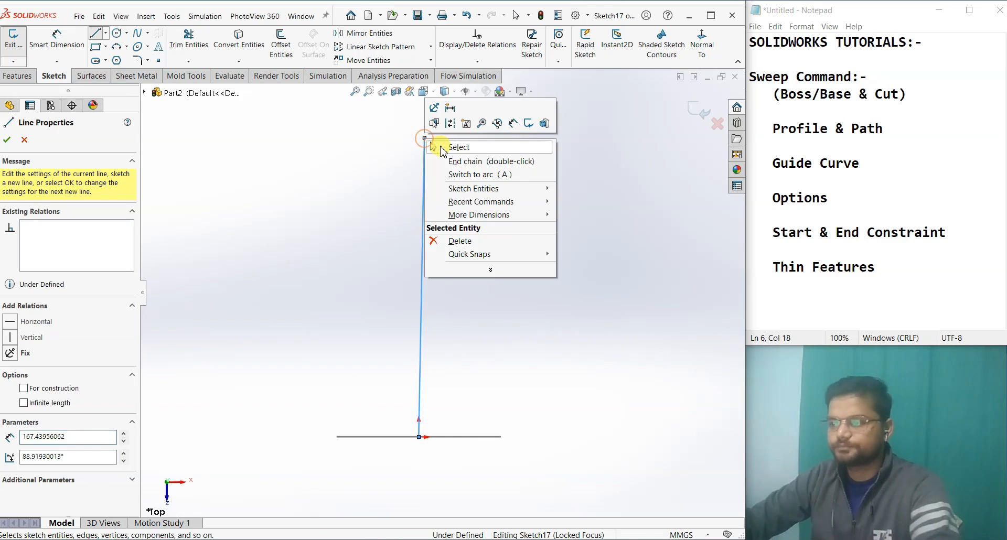
pyautogui.click(442, 149)
# Constrain the path line to be vertical.
pyautogui.click(421, 227)
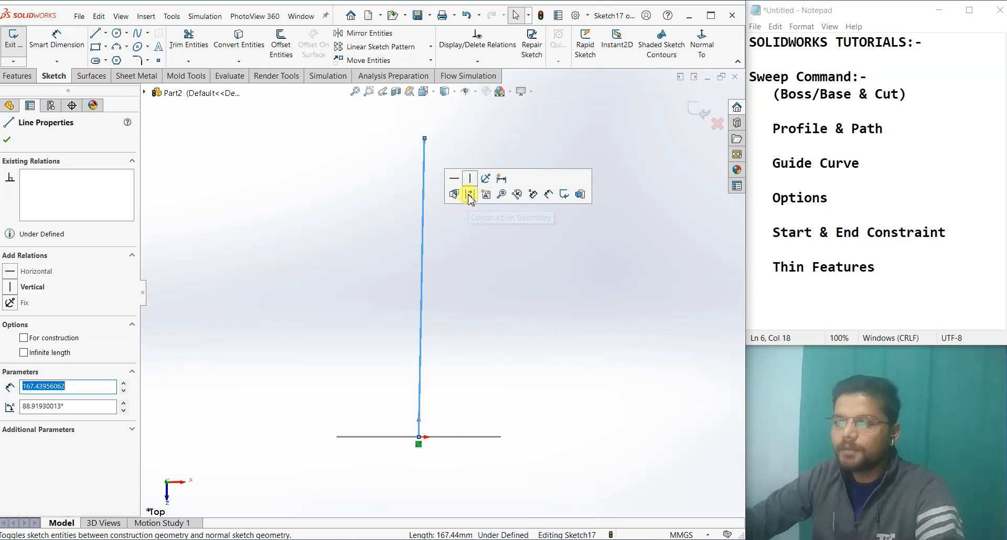
pyautogui.click(470, 178)
pyautogui.click(500, 342)
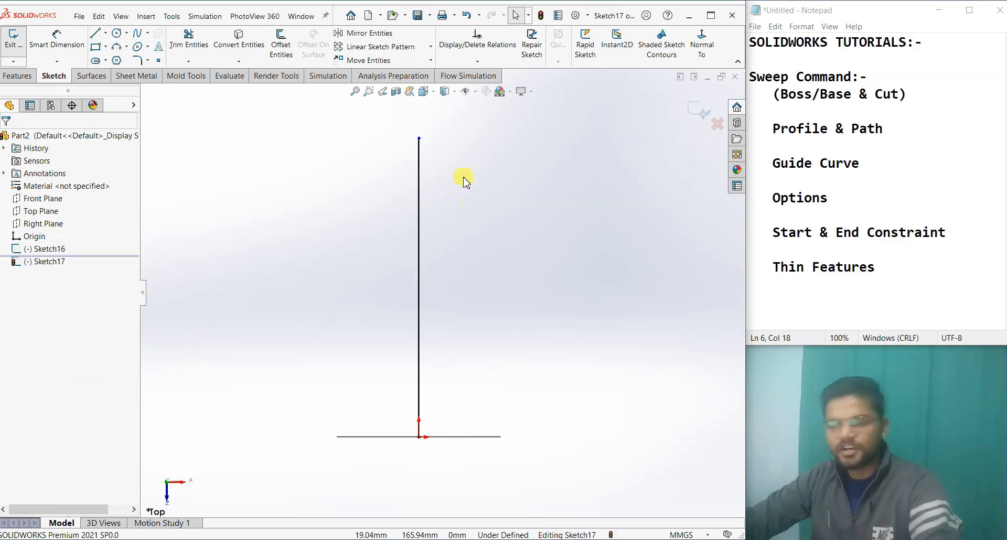
# Sketch an S-shaped four-point spline beside the line, from the circle's edge up to the height of the line's top end.
pyautogui.click(140, 36)
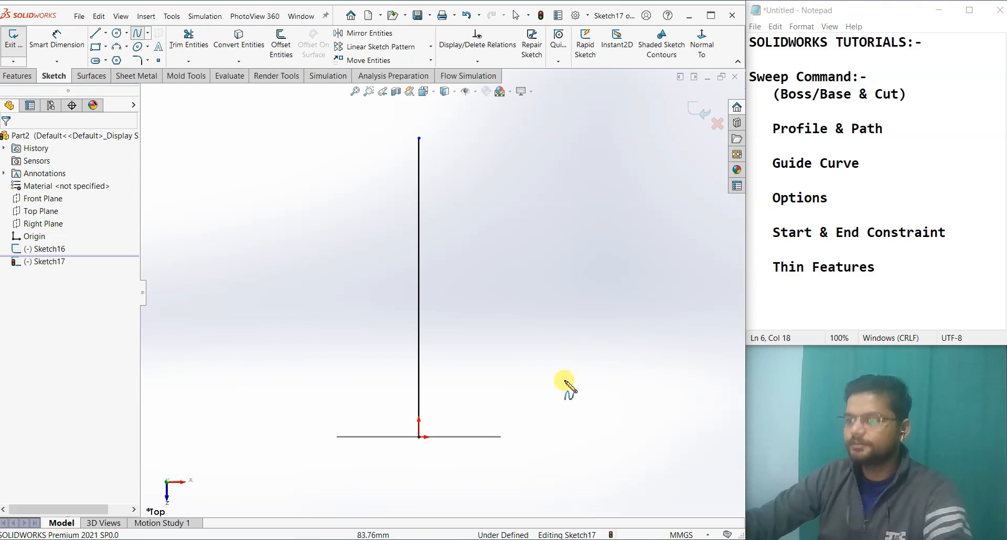
pyautogui.click(511, 427)
pyautogui.click(543, 360)
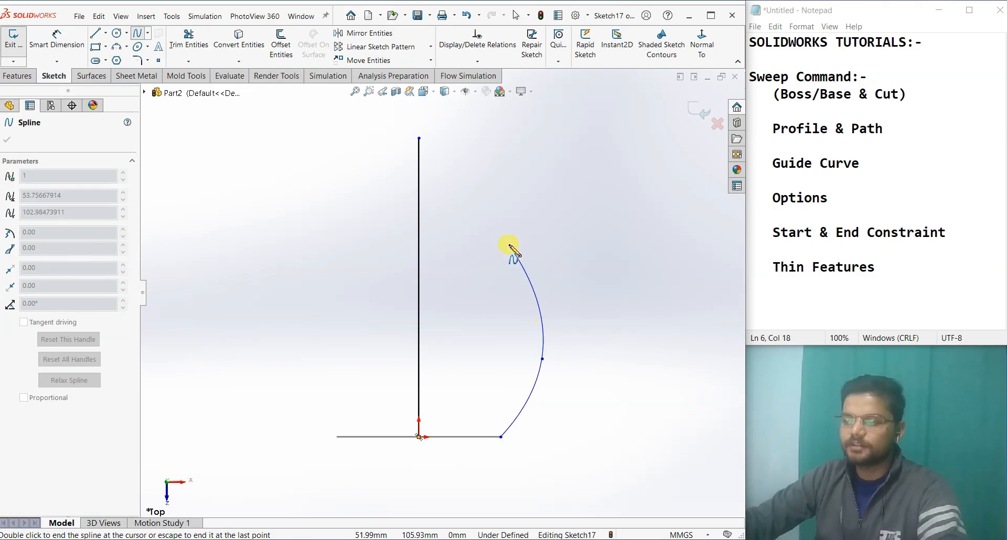
pyautogui.click(483, 232)
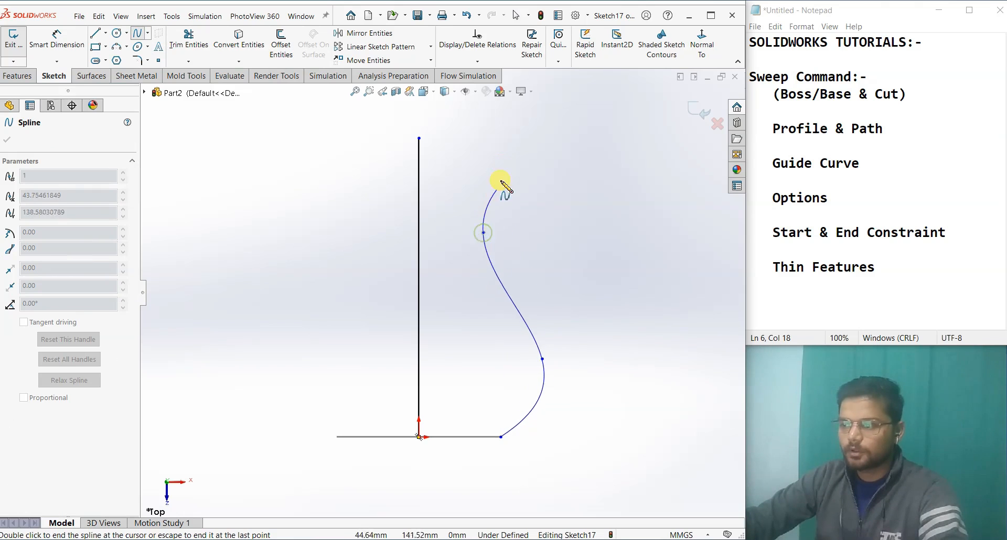
pyautogui.rightClick(502, 140)
pyautogui.click(527, 147)
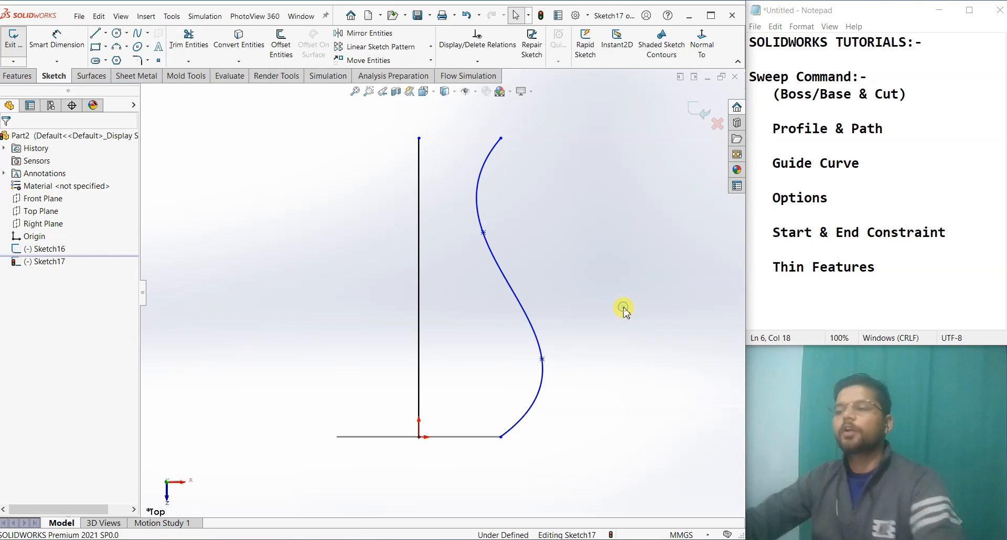
# Examine where the spline's lower end meets the circle and check that endpoint's existing relation.
pyautogui.moveTo(638, 312)
pyautogui.mouseDown(button='middle')
pyautogui.moveTo(645, 353)
pyautogui.moveTo(619, 298)
pyautogui.moveTo(441, 446)
pyautogui.moveTo(488, 416)
pyautogui.moveTo(474, 408)
pyautogui.mouseUp(button='middle')
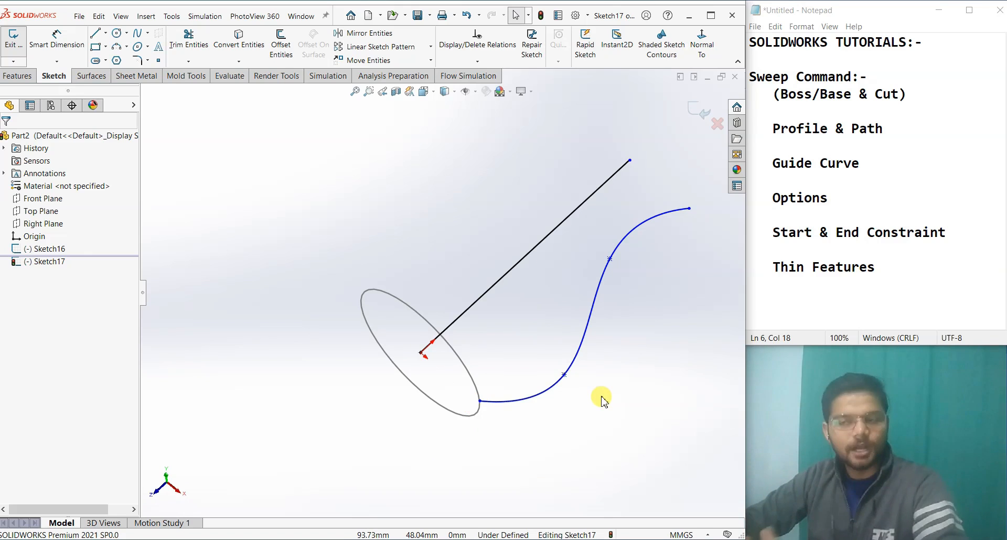
pyautogui.scroll(-3, 546, 420)
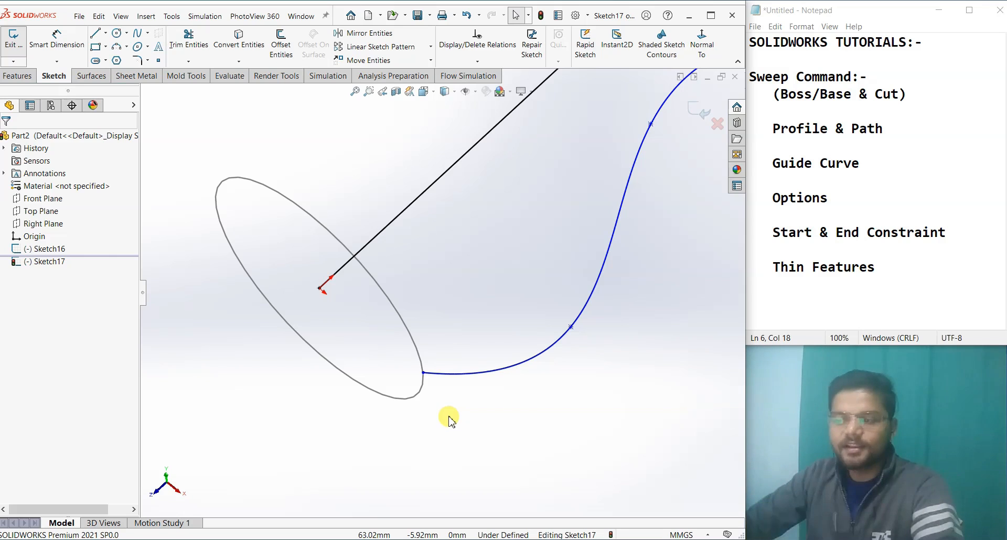
pyautogui.scroll(-3, 443, 409)
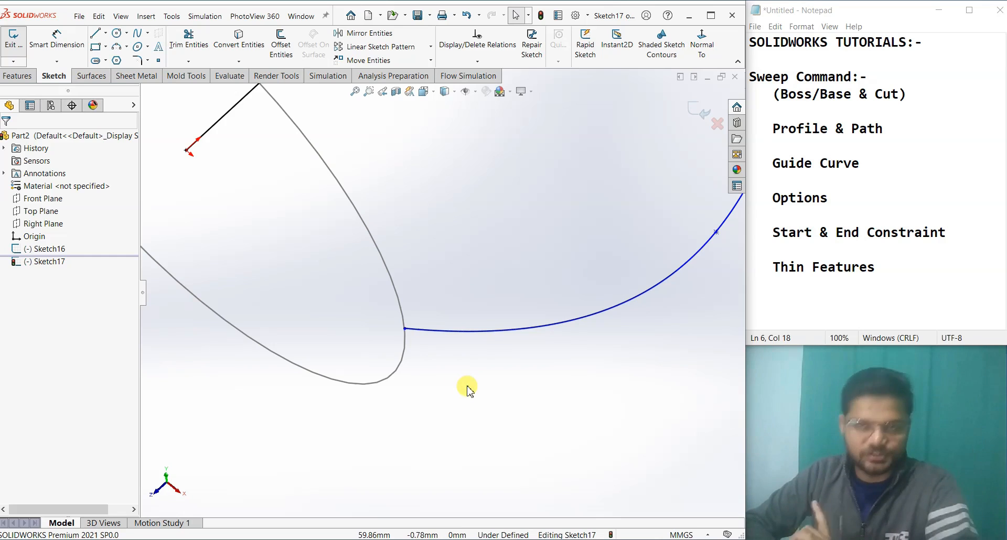
pyautogui.click(404, 329)
pyautogui.click(441, 368)
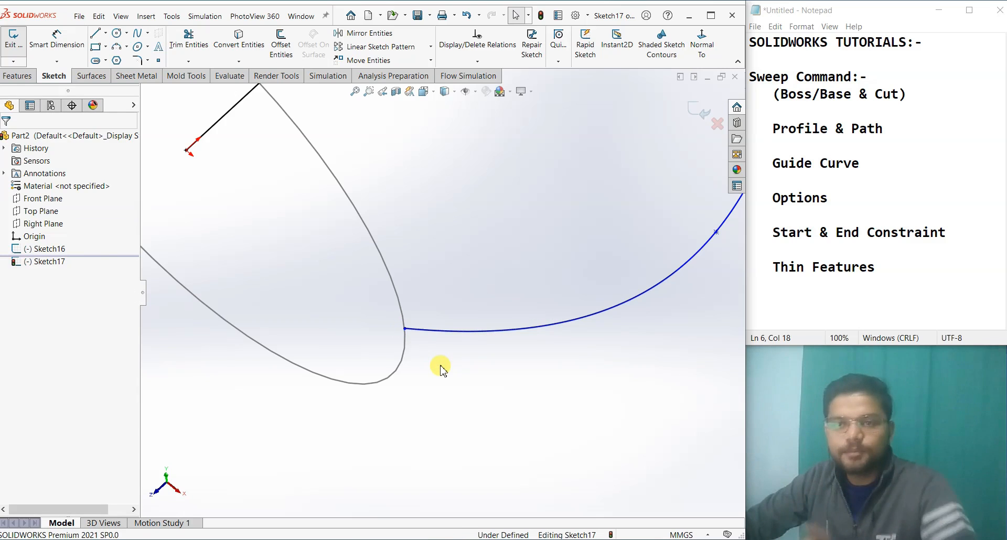
pyautogui.press('space')
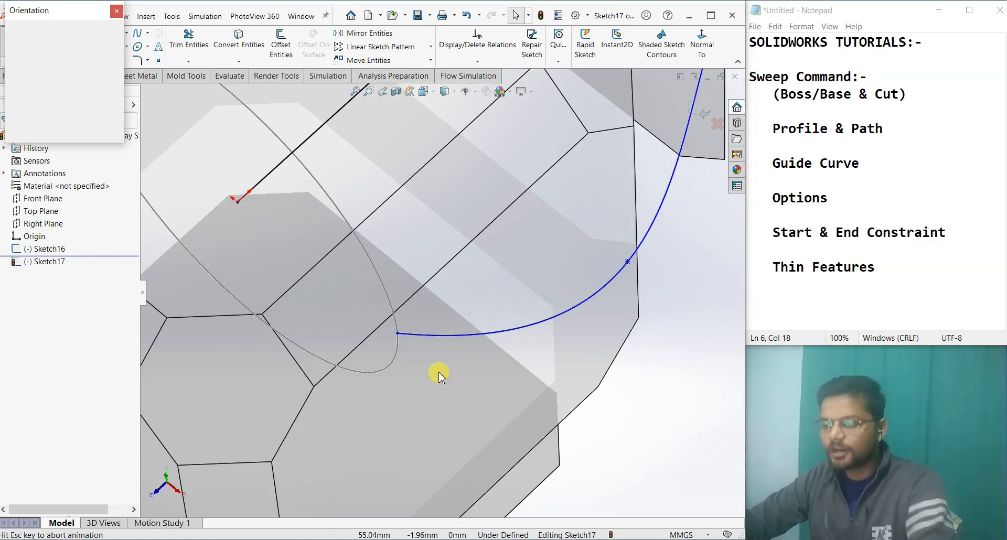
pyautogui.scroll(-10, 534, 424)
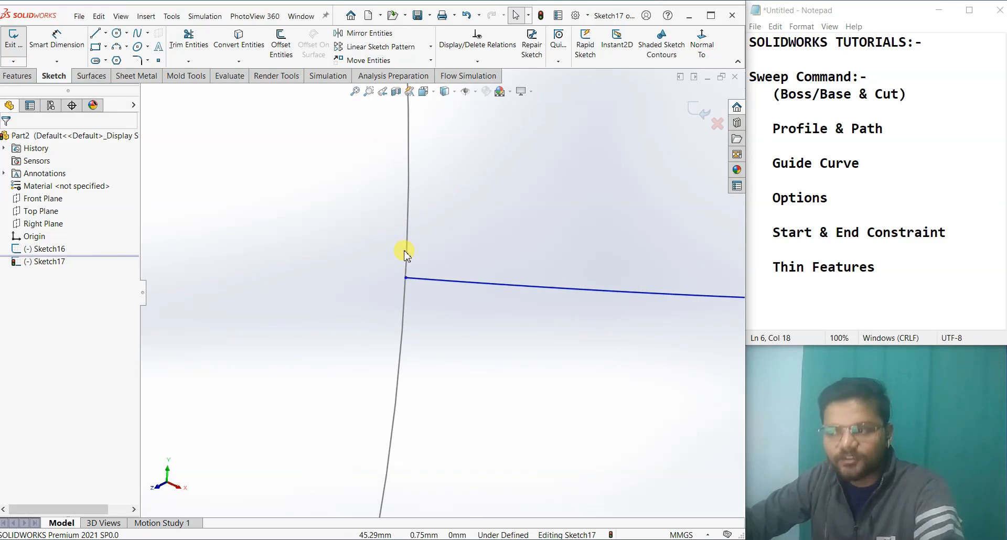
pyautogui.click(413, 279)
pyautogui.moveTo(413, 279)
pyautogui.mouseDown(button='middle')
pyautogui.moveTo(434, 263)
pyautogui.moveTo(439, 315)
pyautogui.moveTo(443, 301)
pyautogui.mouseUp(button='middle')
pyautogui.click(438, 297)
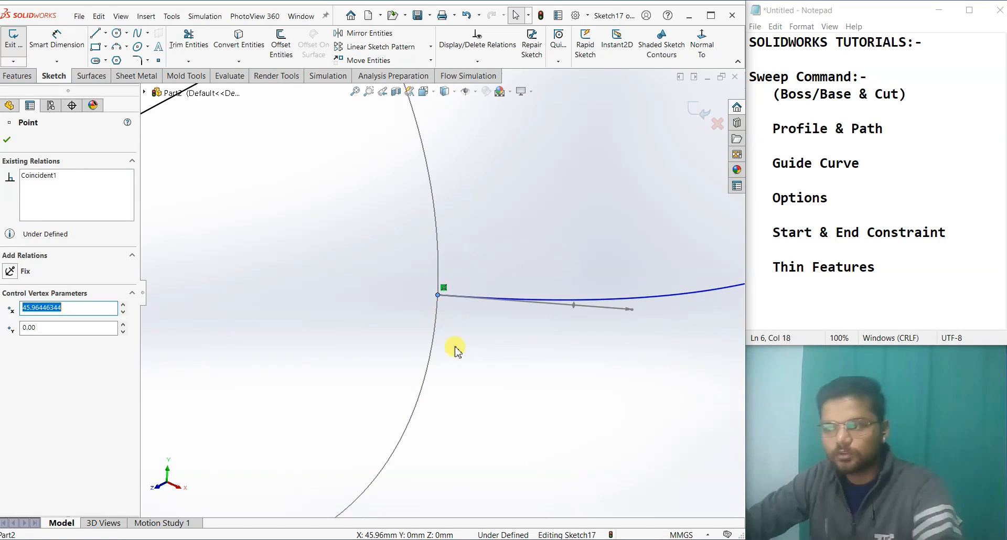
pyautogui.click(469, 366)
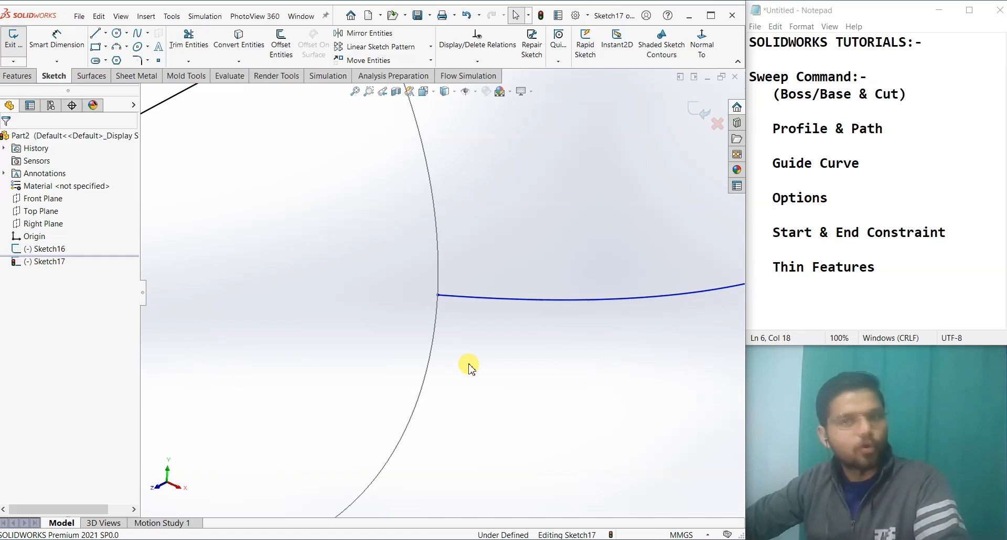
# Add a Pierce relation between the spline's lower endpoint and the circle.
pyautogui.click(438, 295)
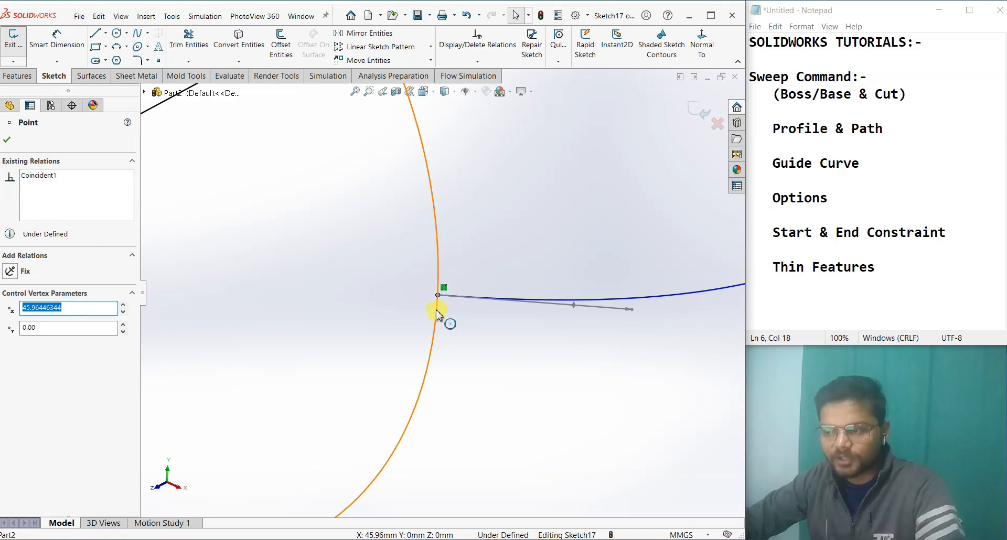
pyautogui.keyDown('ctrl'); pyautogui.click(437, 314); pyautogui.keyUp('ctrl')
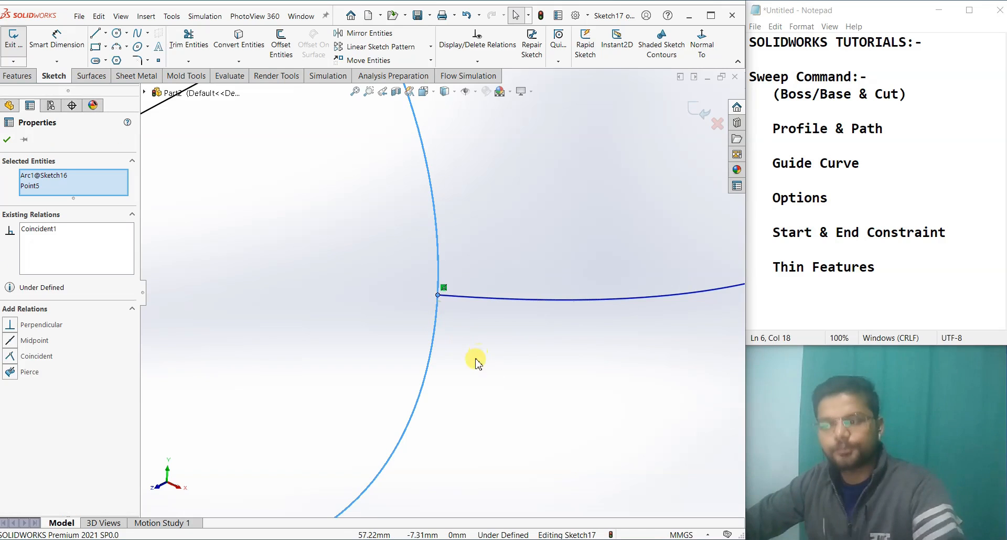
pyautogui.click(23, 373)
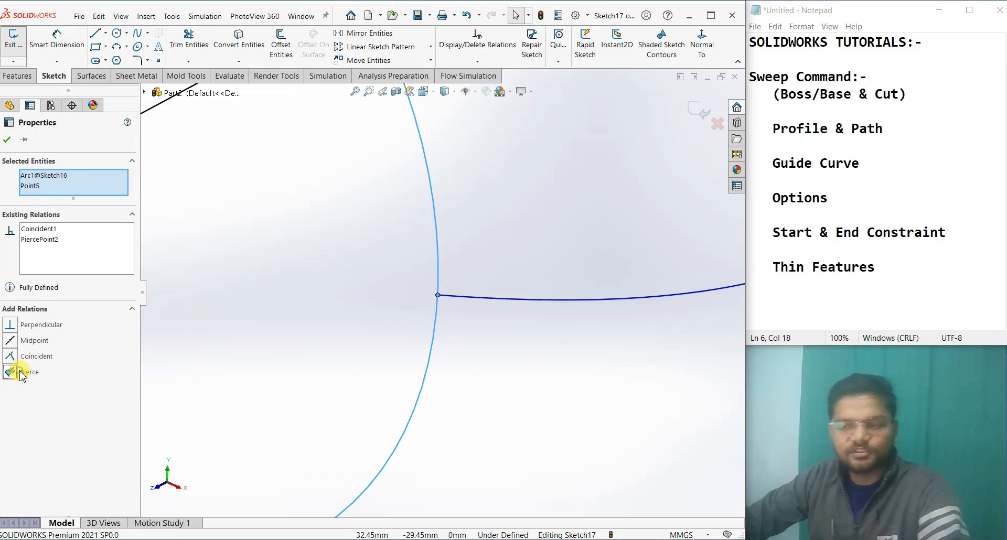
pyautogui.click(6, 139)
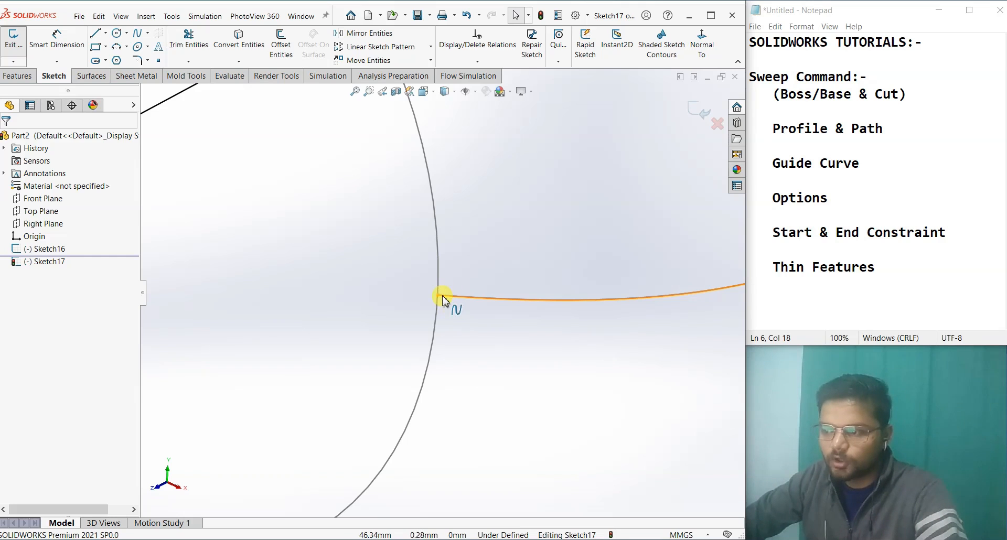
# Check the relations at the spline's lower endpoint, fit the model in view and exit the sketch.
pyautogui.click(445, 304)
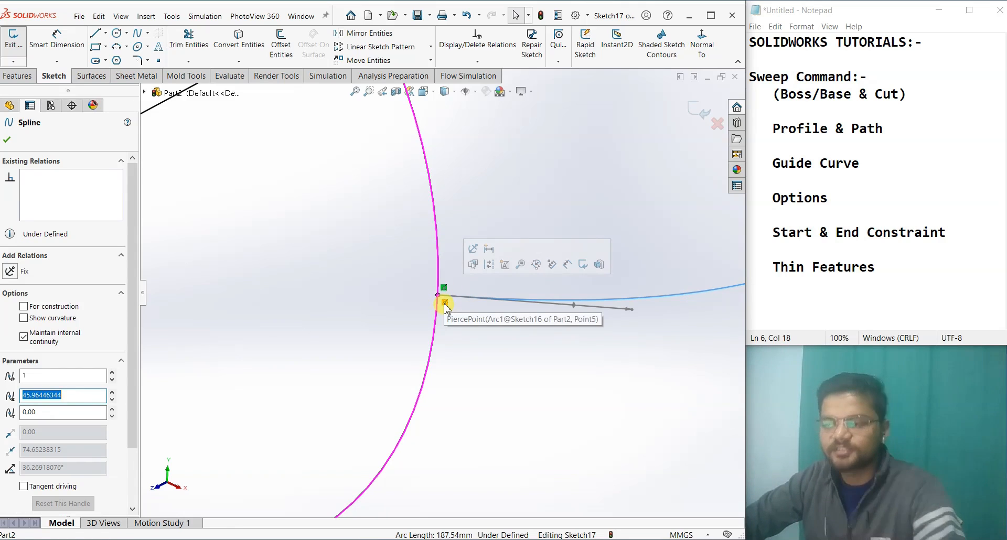
pyautogui.click(521, 407)
pyautogui.press('f')
pyautogui.moveTo(535, 404); pyautogui.dragTo(543, 221, button='middle')
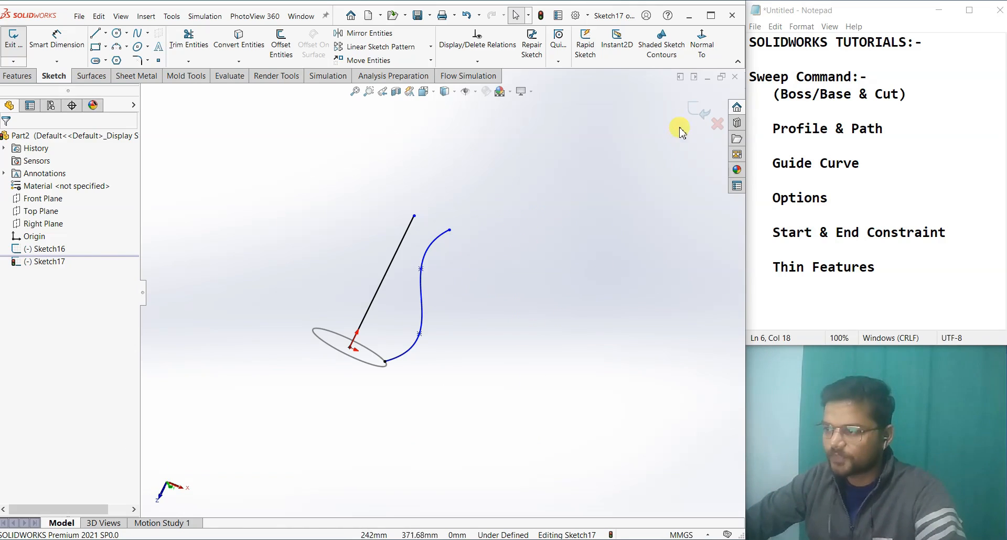
pyautogui.click(695, 110)
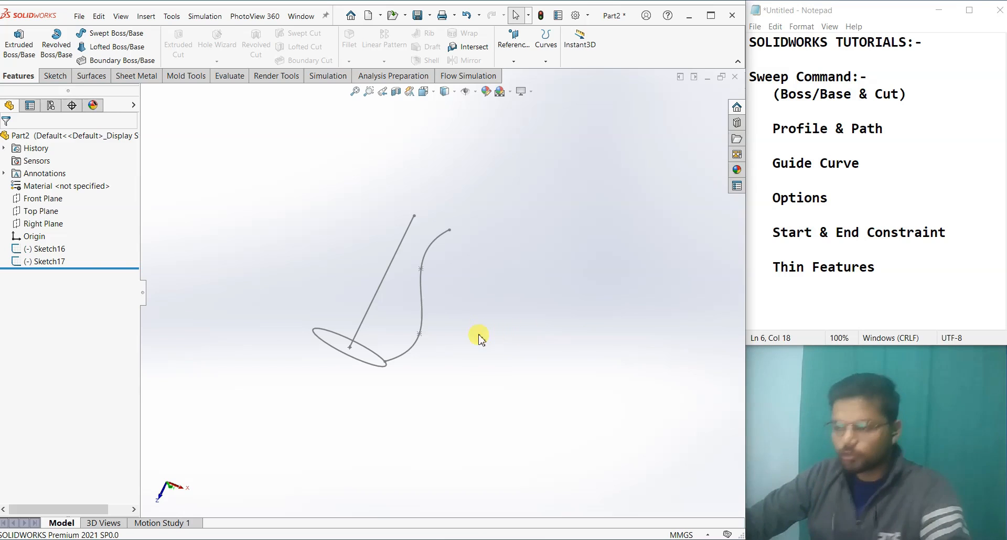
# Review Sketch17 with the line and spline, and compare the Front Plane and Top Plane against the sketch geometry.
pyautogui.moveTo(476, 338); pyautogui.dragTo(488, 385, button='middle')
pyautogui.scroll(-3, 347, 342)
pyautogui.moveTo(374, 360); pyautogui.dragTo(414, 247, button='middle')
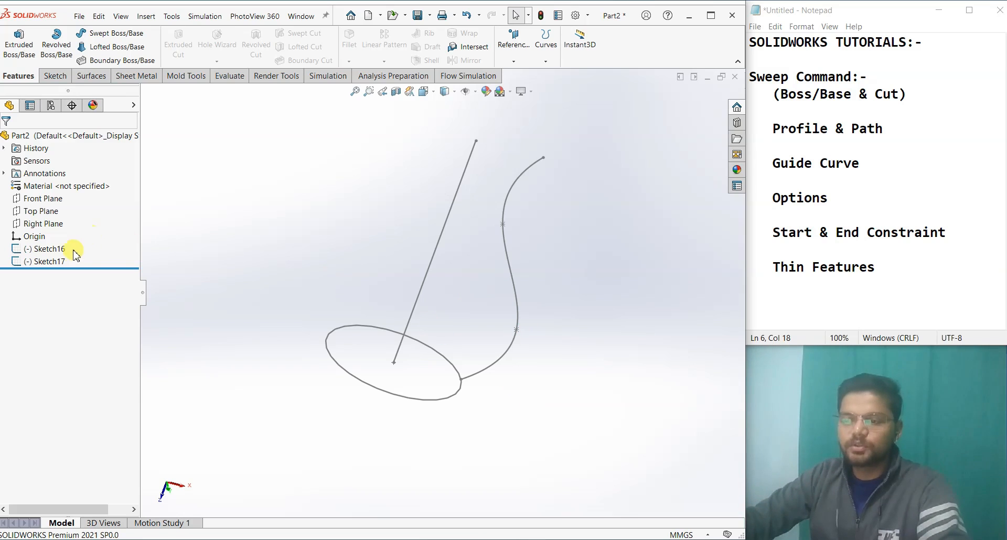
pyautogui.click(62, 251)
pyautogui.click(60, 263)
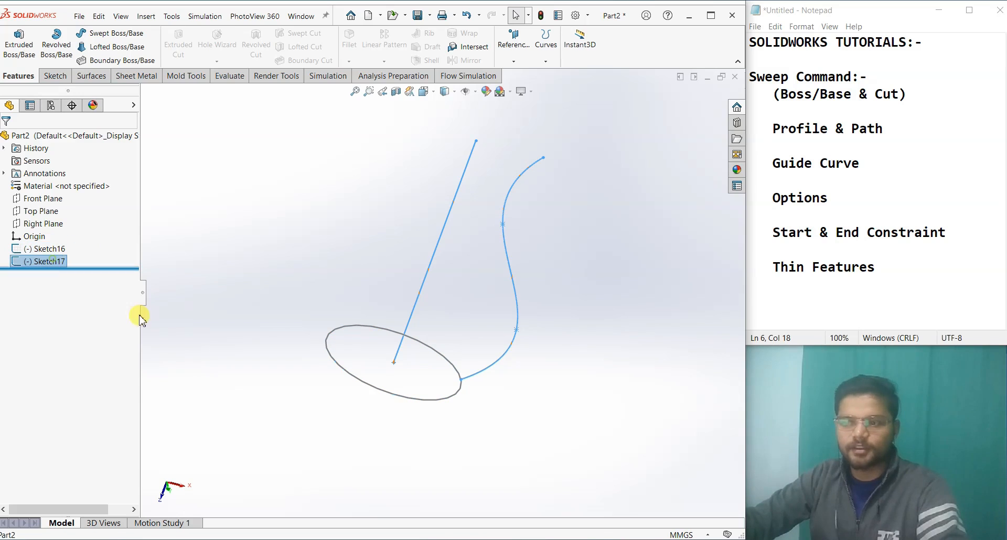
pyautogui.click(317, 410)
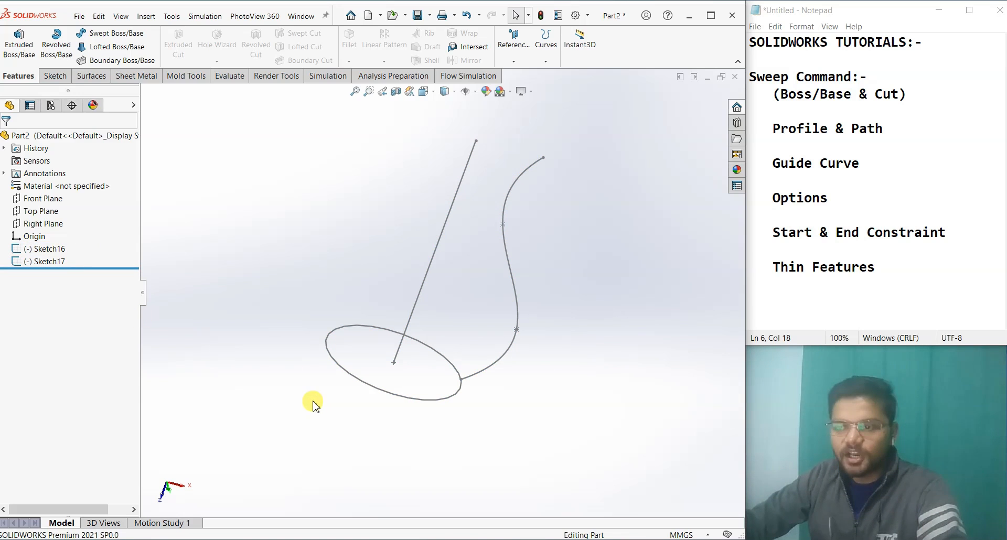
pyautogui.click(60, 200)
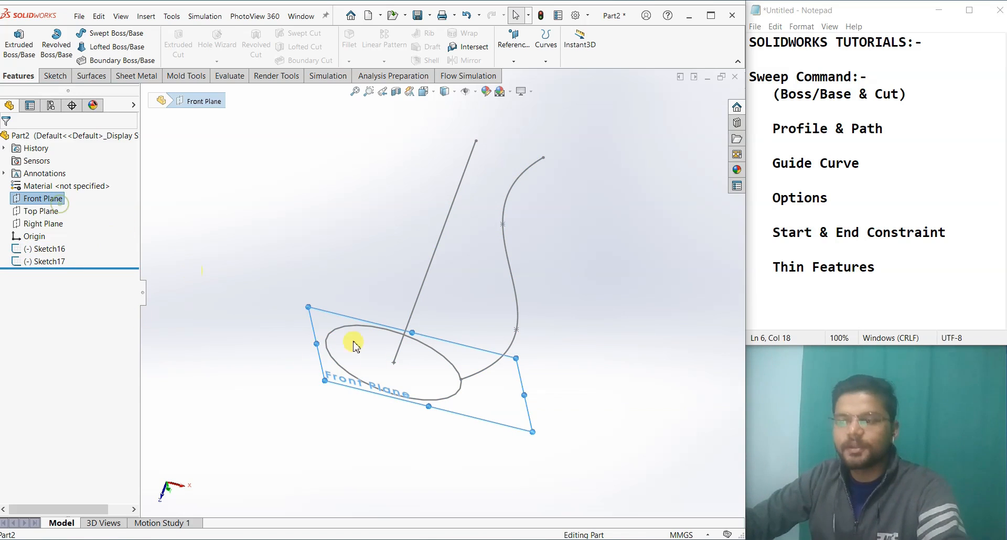
pyautogui.click(310, 421)
pyautogui.click(58, 210)
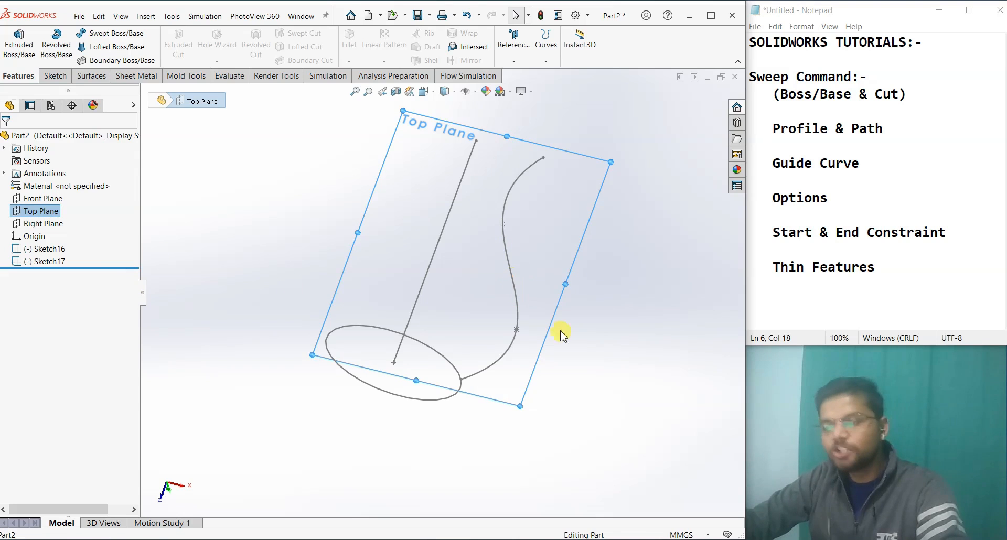
pyautogui.moveTo(559, 333); pyautogui.dragTo(574, 394, button='middle')
pyautogui.click(645, 416)
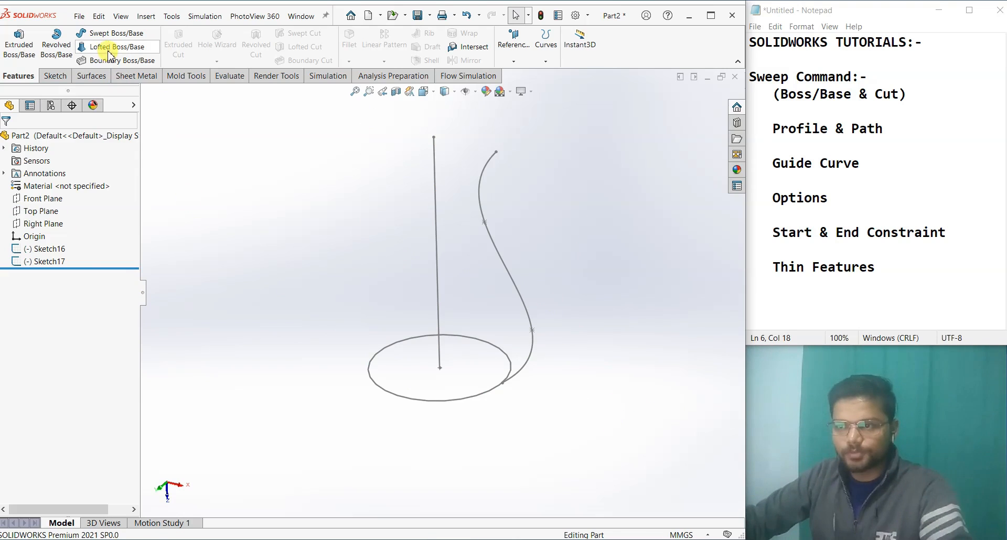
# Start a Swept Boss/Base feature with the circle sketch as the profile.
pyautogui.click(110, 35)
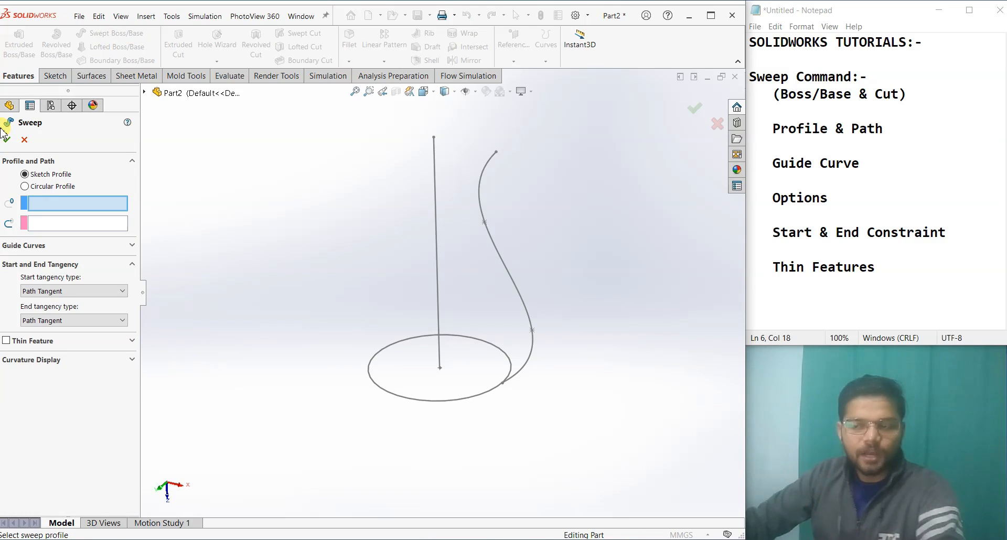
pyautogui.click(436, 404)
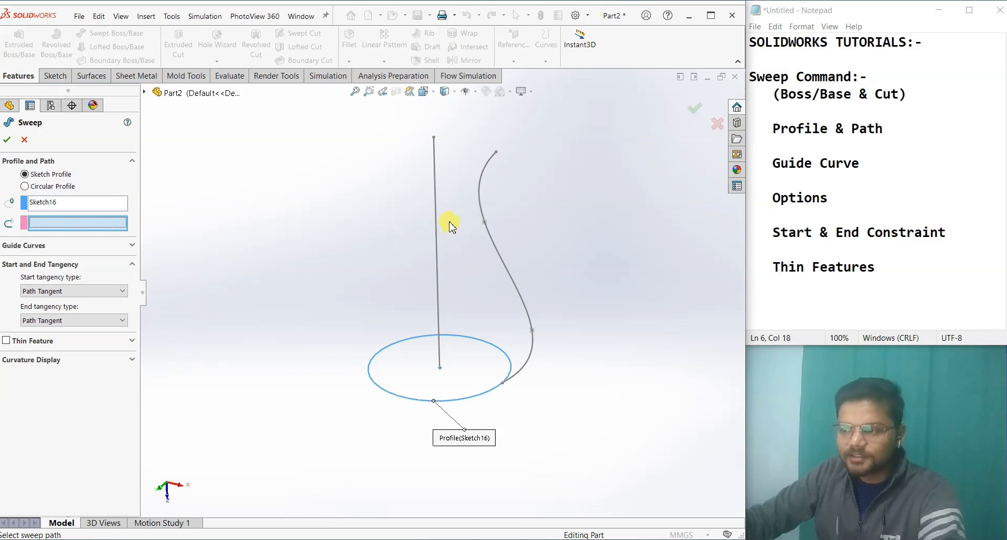
# Set the straight line as the sweep path, accepting it as an open loop.
pyautogui.click(435, 210)
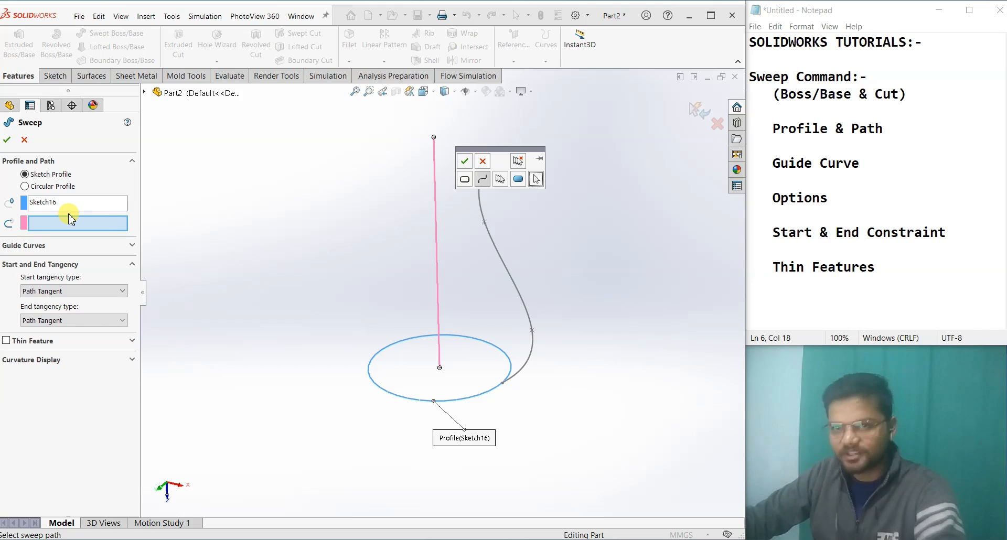
pyautogui.moveTo(501, 155); pyautogui.dragTo(526, 148)
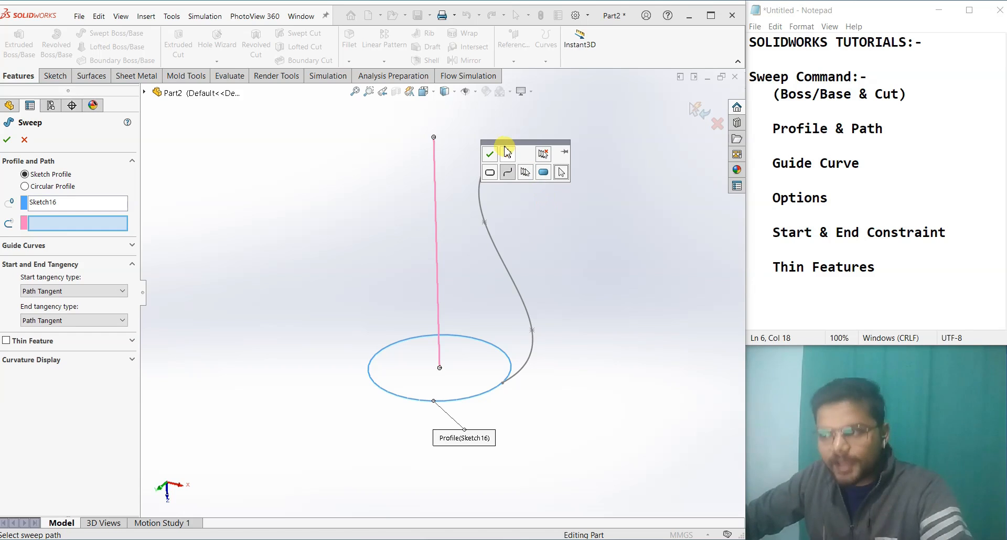
pyautogui.moveTo(504, 149); pyautogui.dragTo(566, 162)
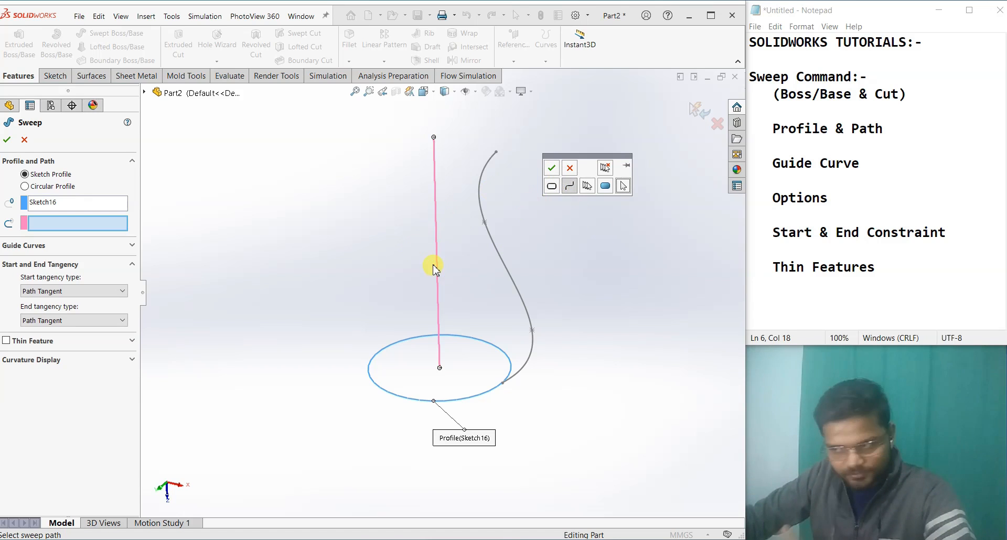
pyautogui.click(555, 168)
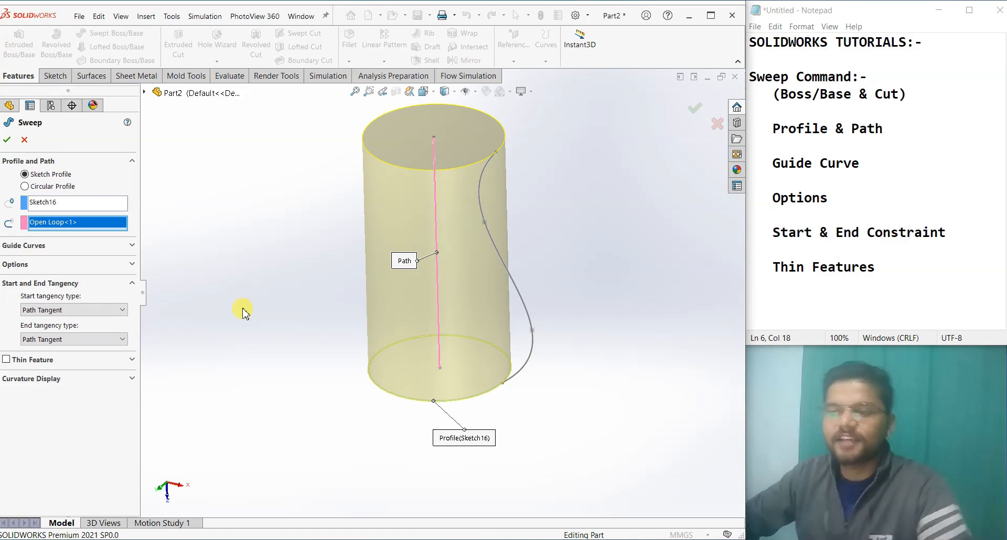
# Delete the open loop from the sweep's path selection.
pyautogui.click(63, 227)
pyautogui.rightClick(78, 223)
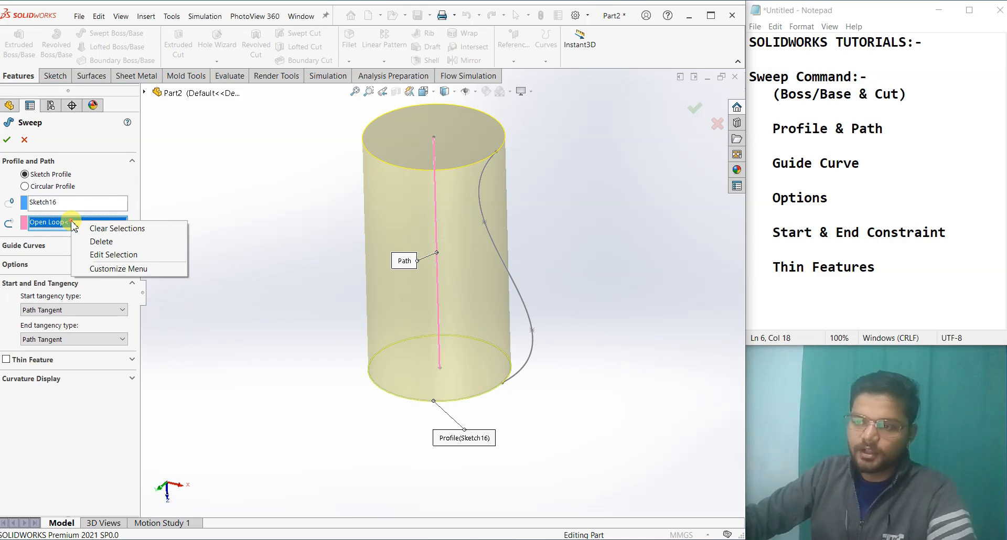
pyautogui.click(95, 241)
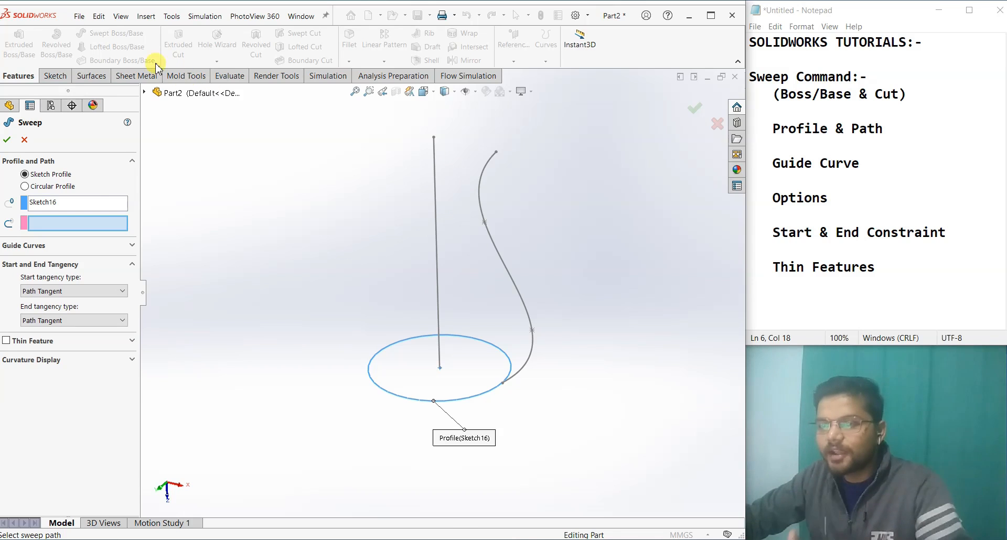
# Use the SelectionManager to set the straight line as the sweep path, selected as an open loop.
pyautogui.click(145, 93)
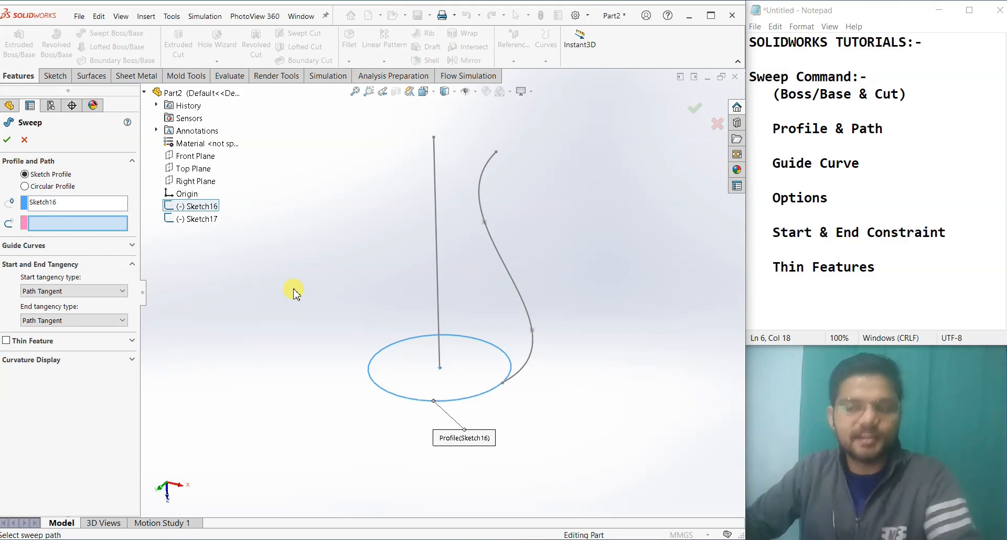
pyautogui.rightClick(85, 225)
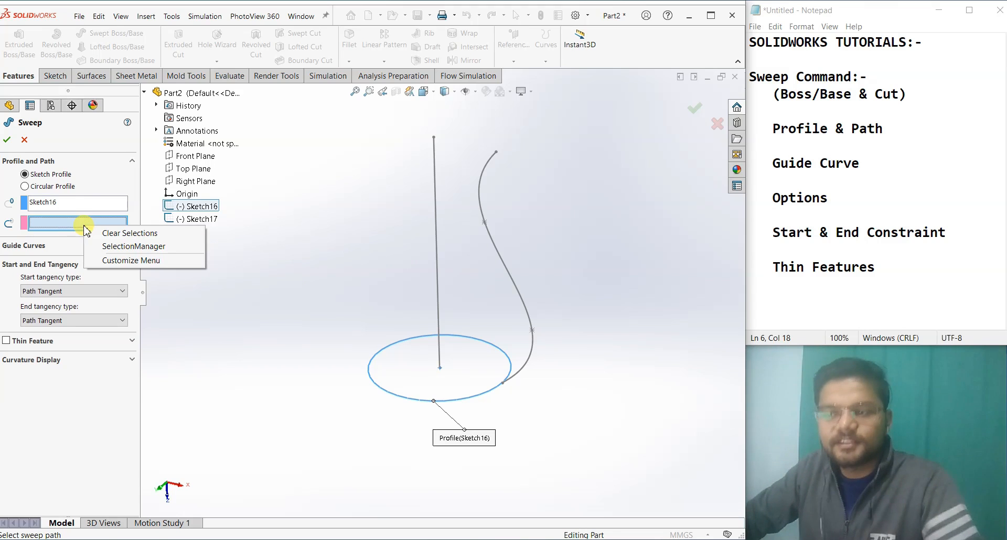
pyautogui.click(110, 247)
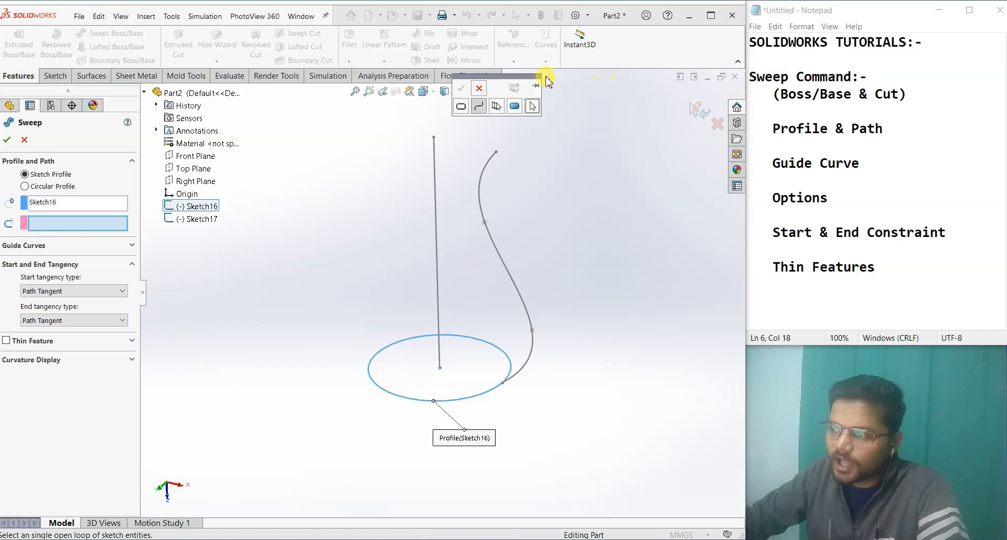
pyautogui.moveTo(498, 78); pyautogui.dragTo(561, 133)
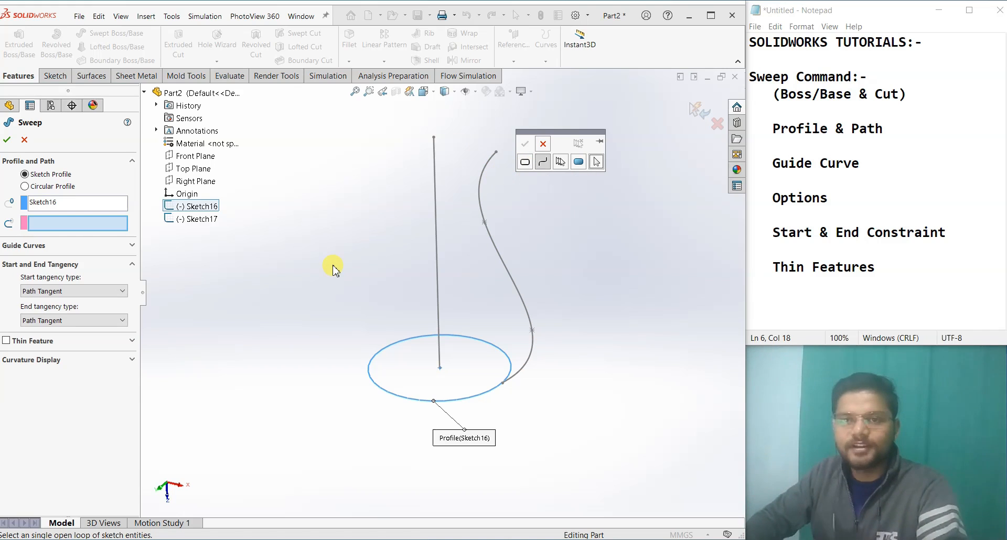
pyautogui.click(543, 164)
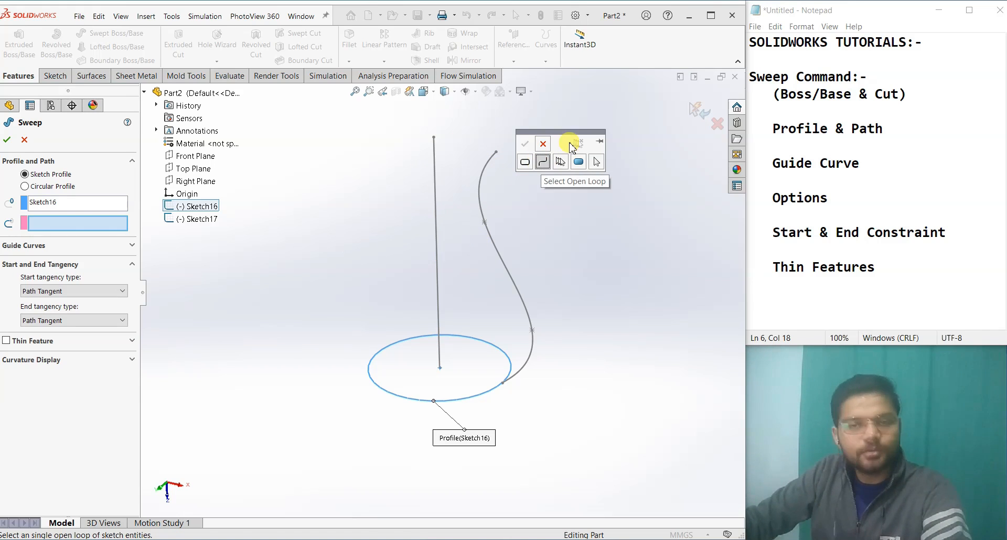
pyautogui.click(436, 178)
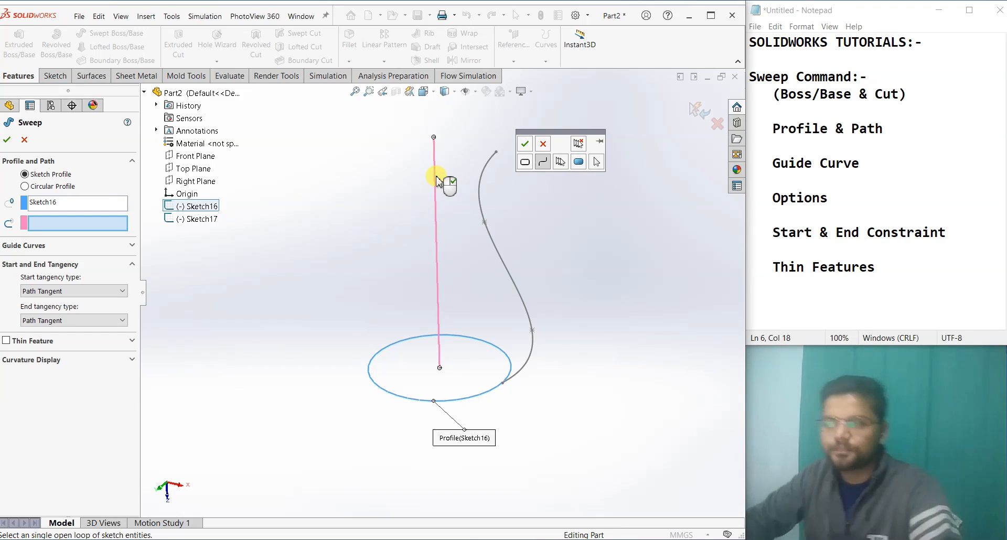
pyautogui.click(526, 145)
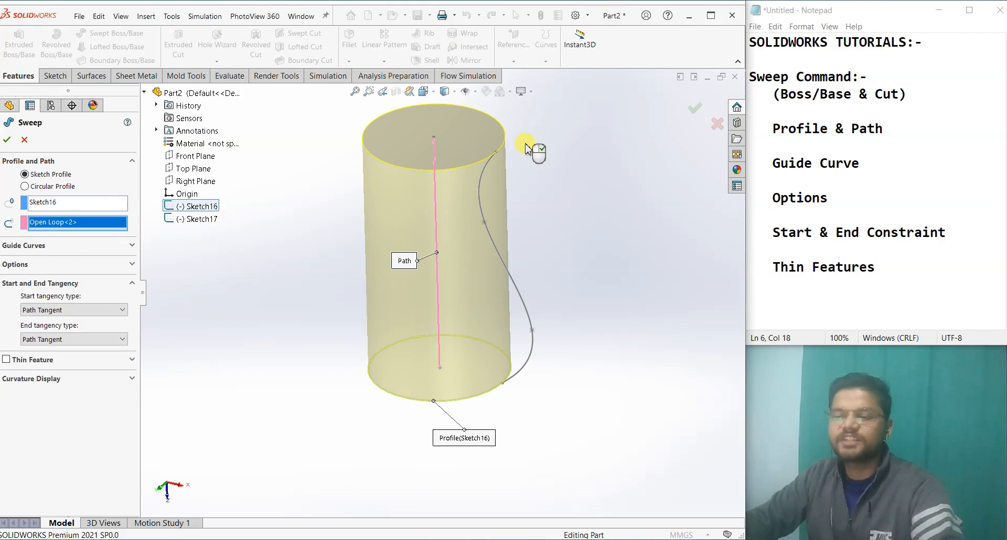
# Add the spline to the sweep as its guide curve, selected as an open loop with the SelectionManager.
pyautogui.moveTo(595, 317); pyautogui.dragTo(589, 279, button='middle')
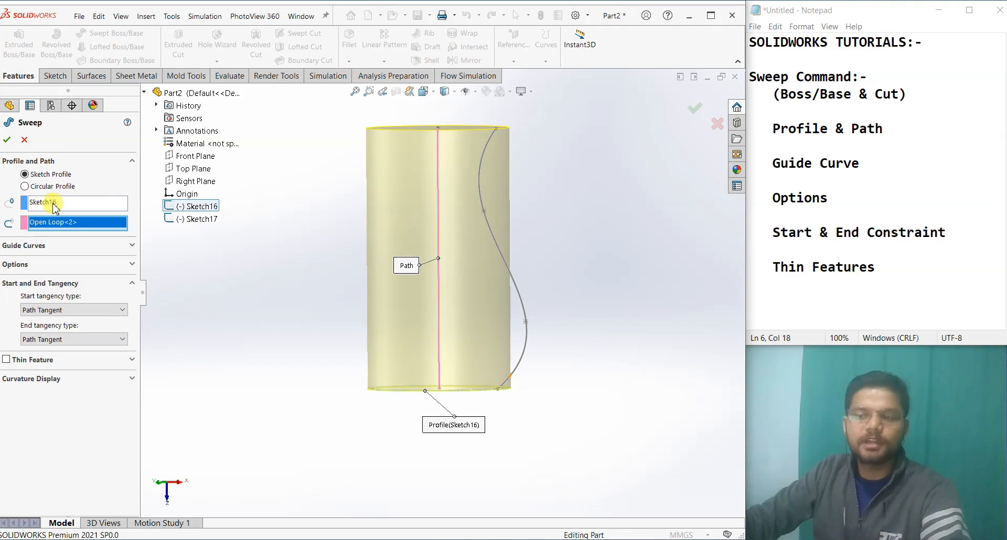
pyautogui.moveTo(330, 333); pyautogui.dragTo(378, 355, button='middle')
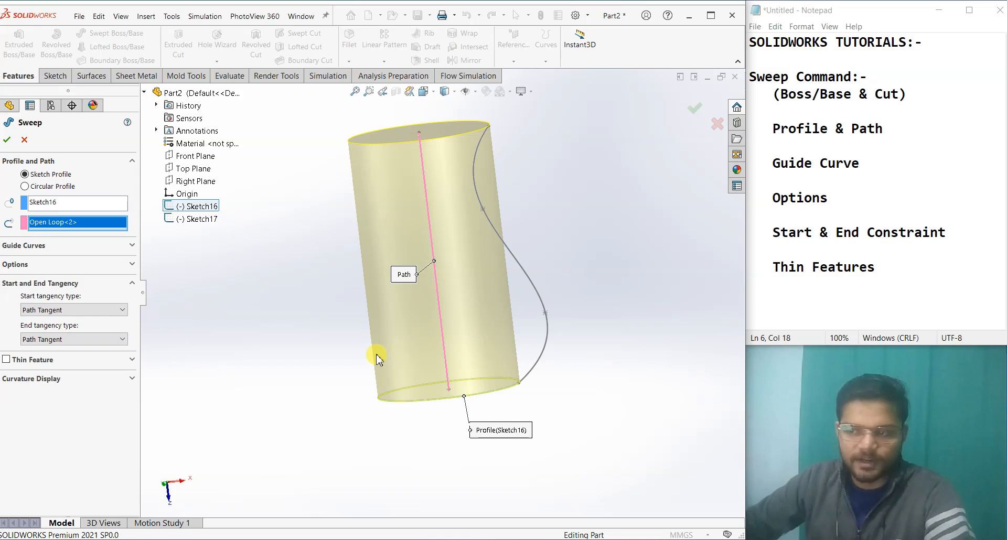
pyautogui.moveTo(466, 338); pyautogui.dragTo(489, 356, button='middle')
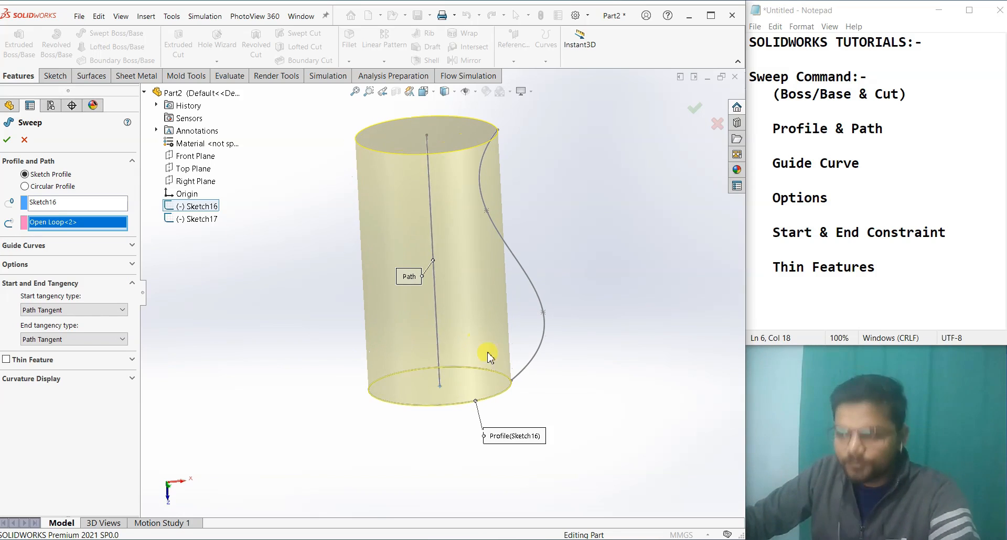
pyautogui.moveTo(322, 375)
pyautogui.mouseDown(button='middle')
pyautogui.moveTo(315, 347)
pyautogui.moveTo(288, 331)
pyautogui.mouseUp(button='middle')
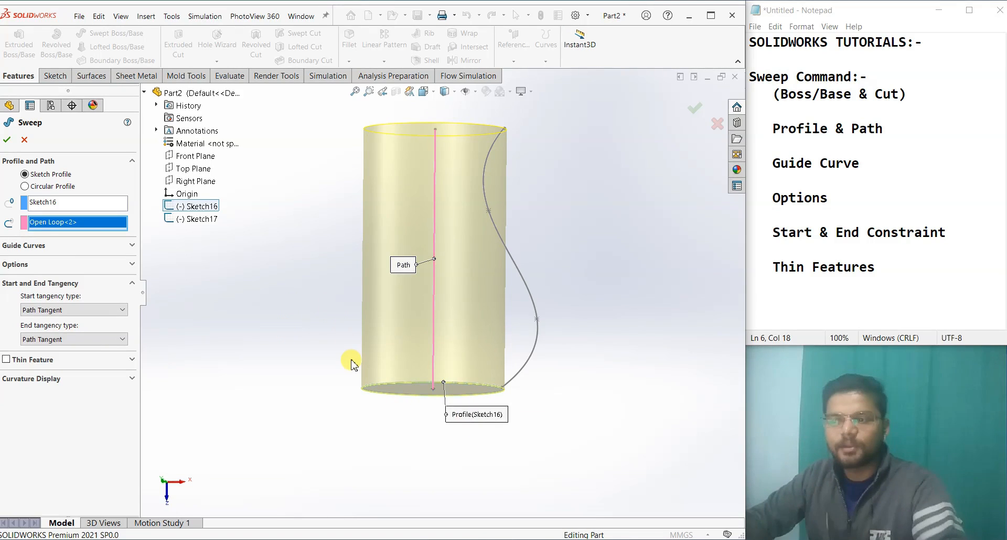
pyautogui.moveTo(324, 382); pyautogui.dragTo(317, 342, button='middle')
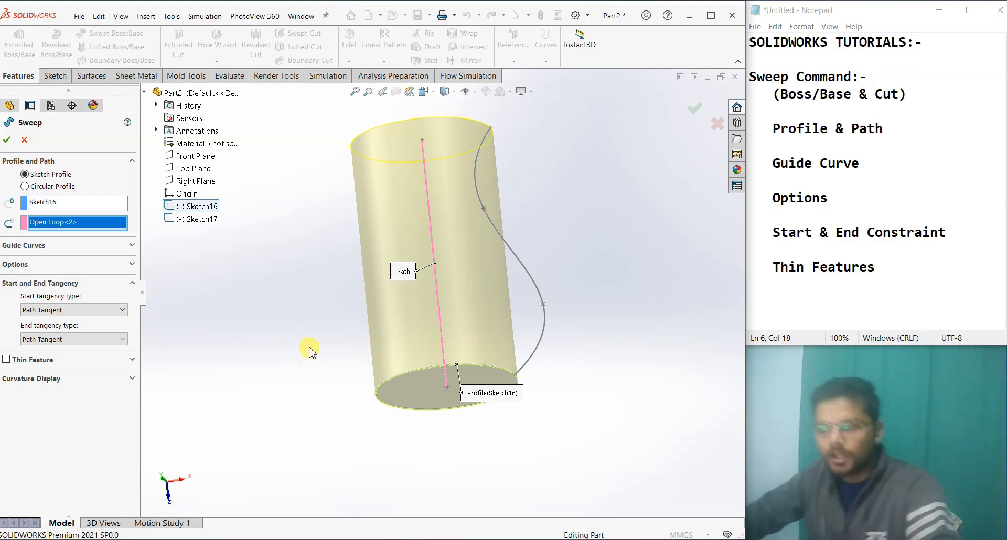
pyautogui.moveTo(310, 351); pyautogui.dragTo(330, 404, button='middle')
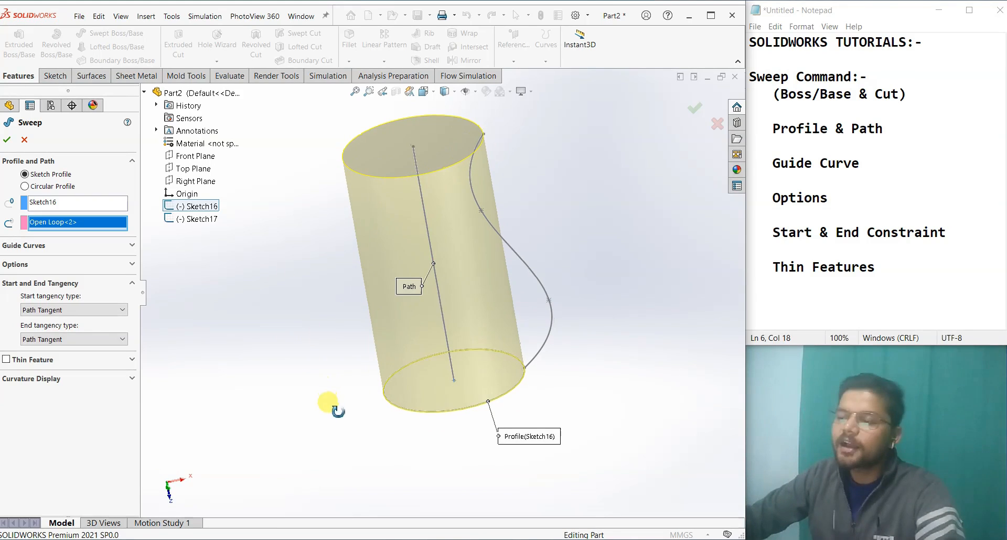
pyautogui.click(54, 249)
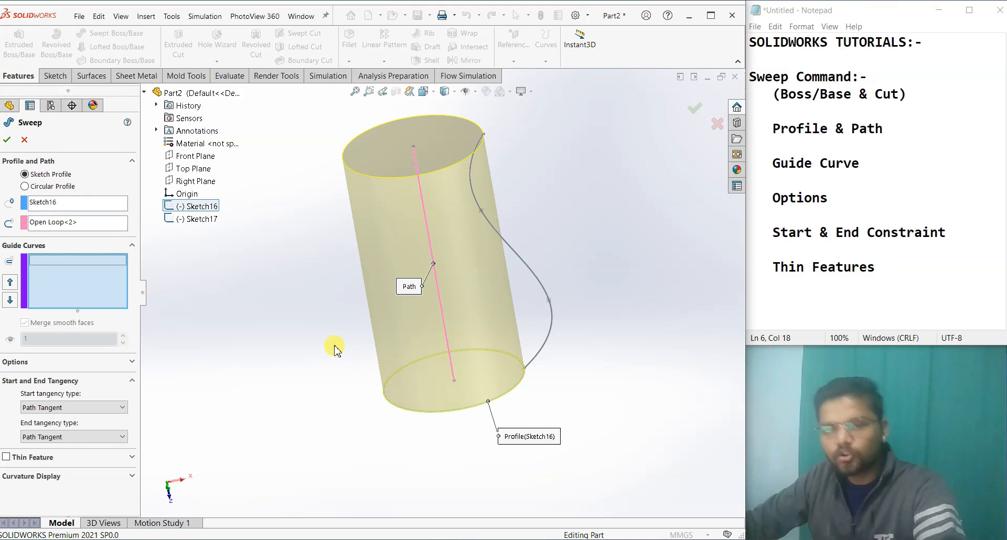
pyautogui.rightClick(73, 279)
pyautogui.click(103, 293)
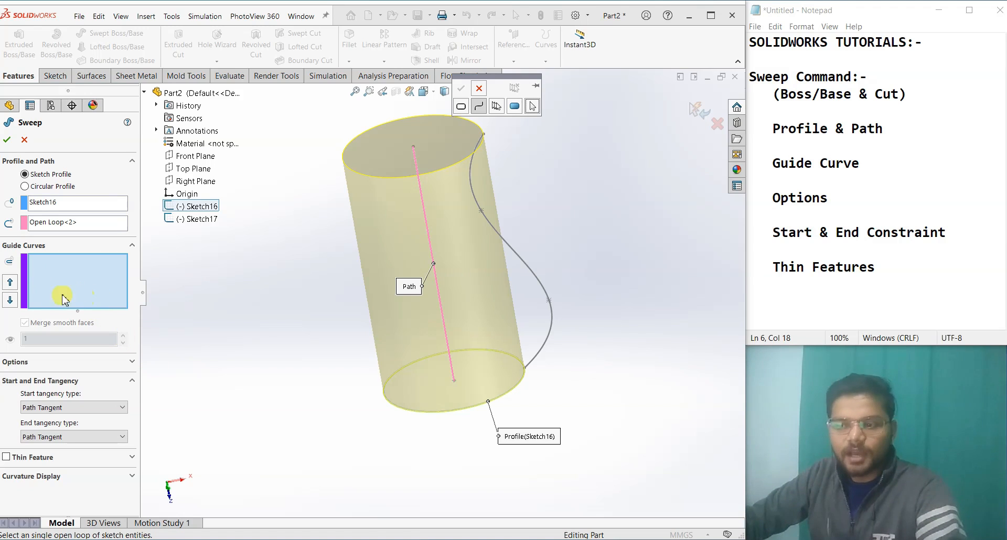
pyautogui.moveTo(503, 77); pyautogui.dragTo(566, 130)
pyautogui.click(536, 273)
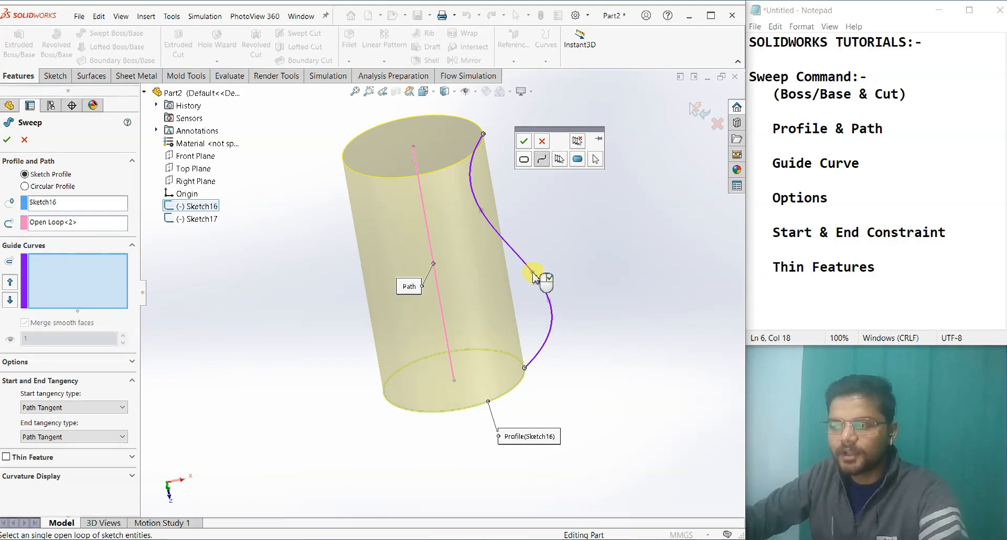
pyautogui.click(525, 142)
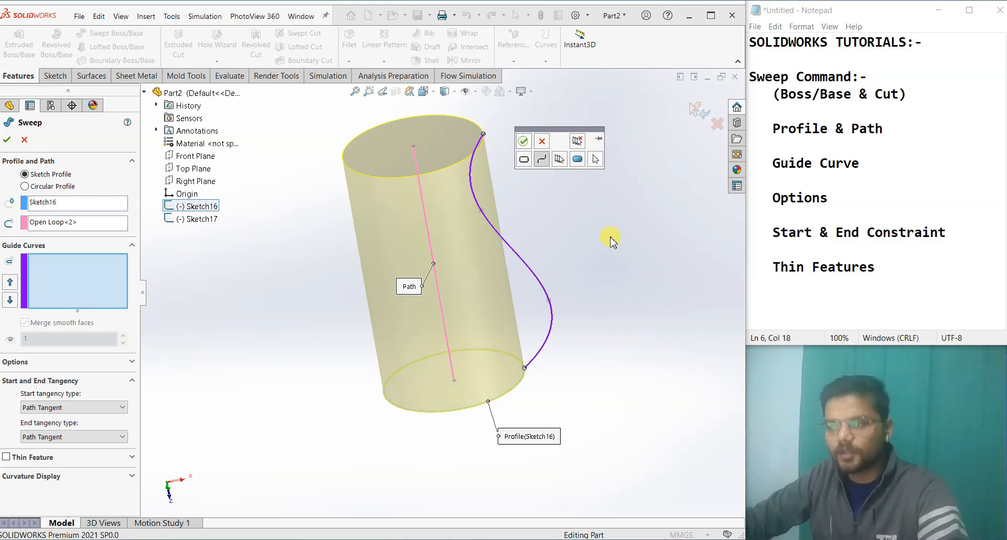
# Examine the sweep preview from several angles and in the Top view, comparing its outline with the guide curve near both ends.
pyautogui.moveTo(636, 331); pyautogui.dragTo(552, 250, button='middle')
pyautogui.scroll(-4, 552, 251)
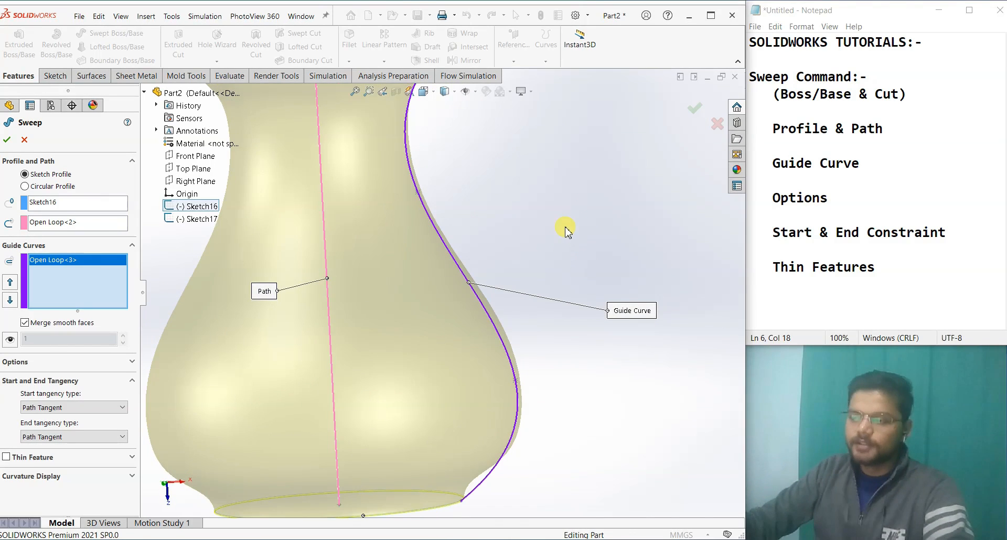
pyautogui.scroll(3, 566, 230)
pyautogui.moveTo(539, 241); pyautogui.dragTo(582, 288, button='middle')
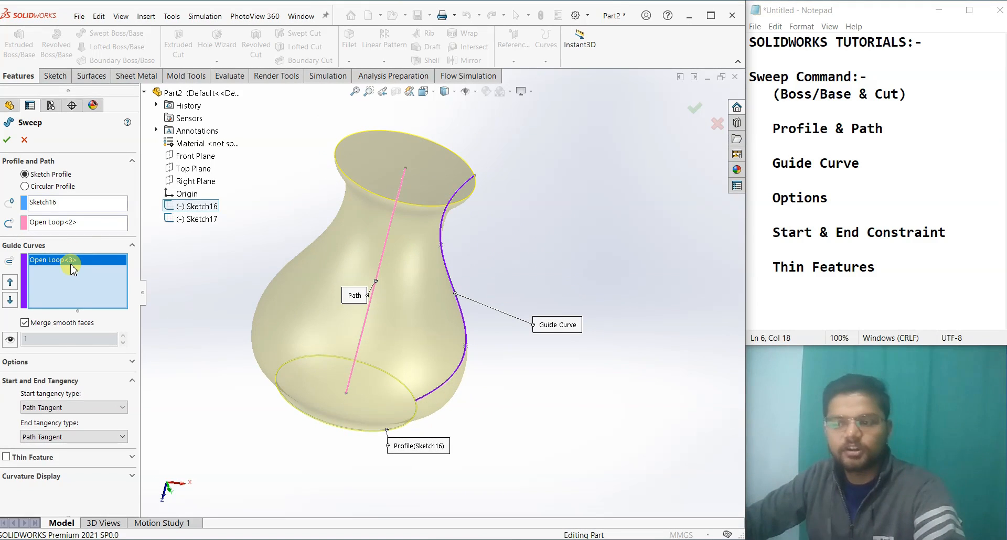
pyautogui.moveTo(611, 432); pyautogui.dragTo(600, 423, button='middle')
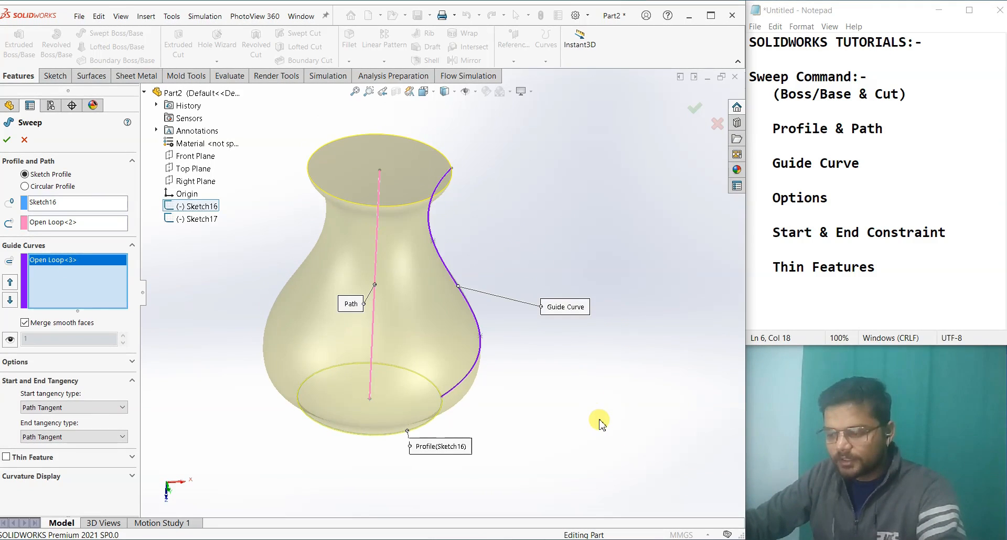
pyautogui.press('space')
pyautogui.click(393, 405)
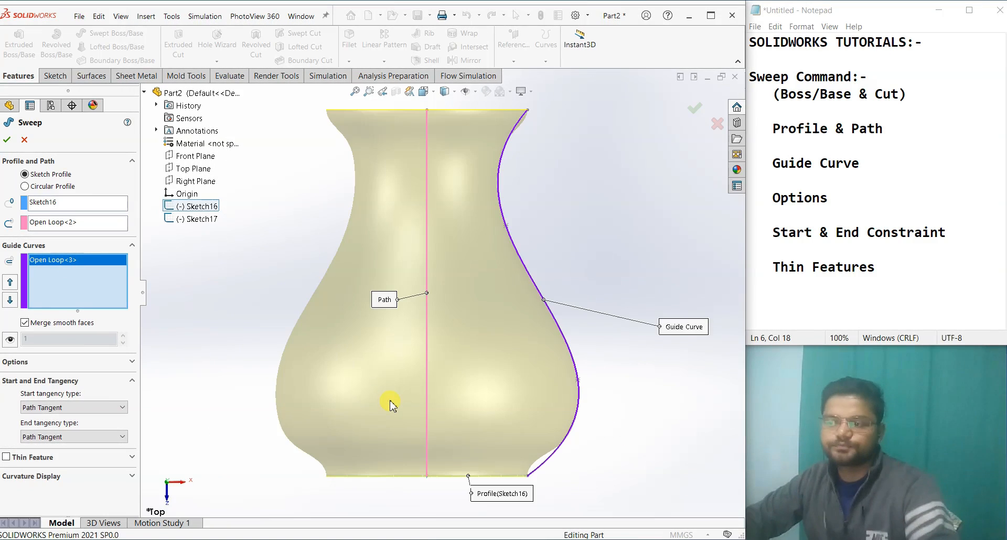
pyautogui.scroll(2, 427, 451)
pyautogui.scroll(-2, 349, 334)
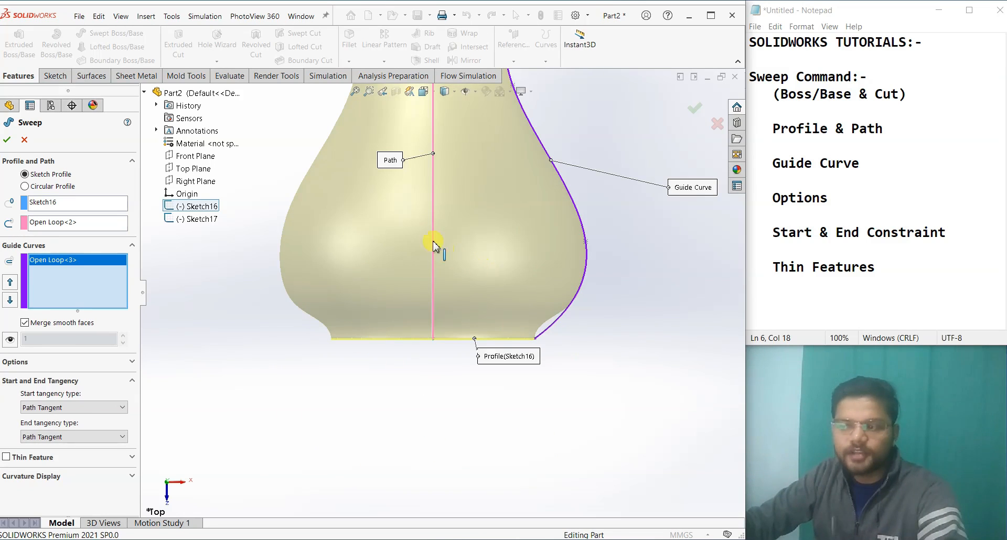
pyautogui.scroll(2, 442, 247)
pyautogui.scroll(-1, 443, 279)
pyautogui.scroll(1, 443, 195)
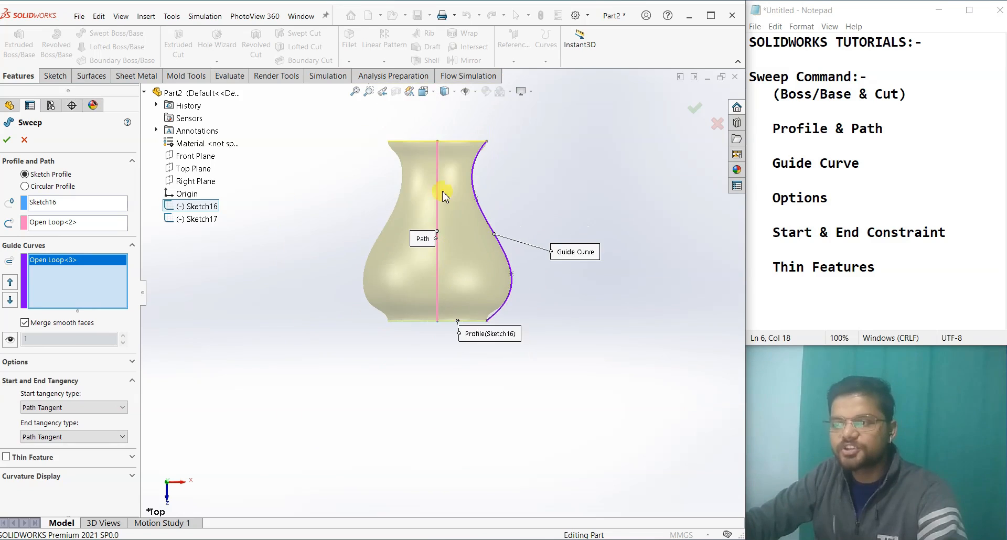
pyautogui.scroll(-1, 443, 196)
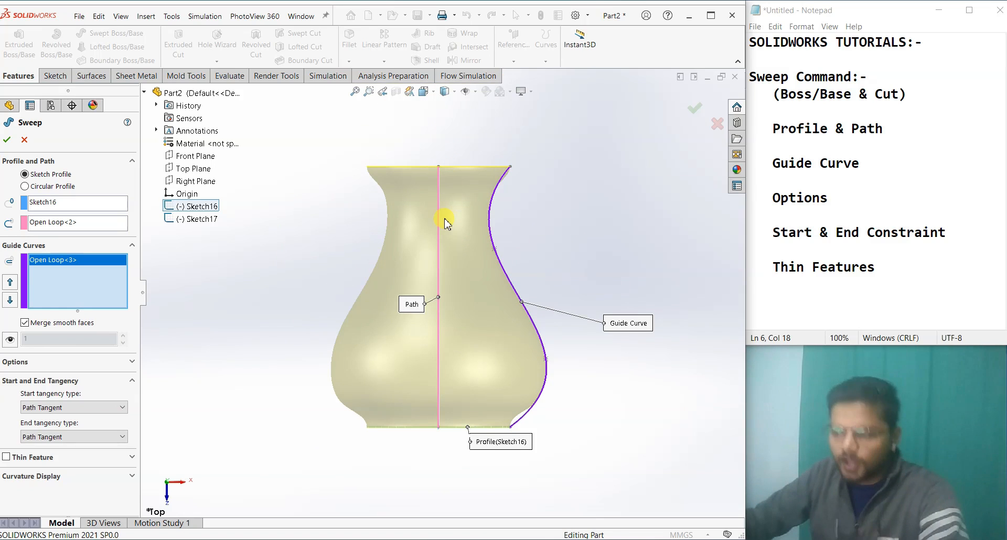
pyautogui.scroll(-1, 521, 425)
pyautogui.scroll(1, 506, 407)
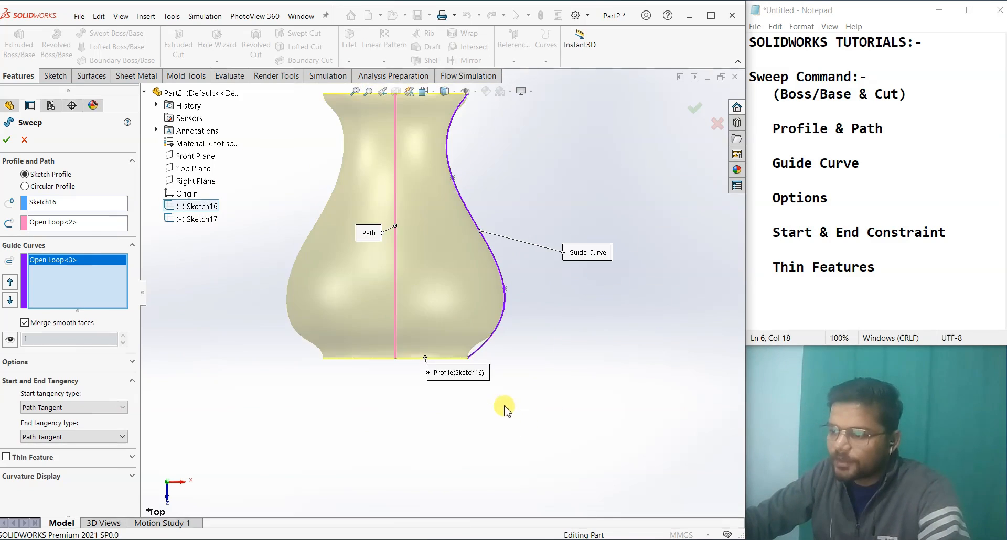
pyautogui.scroll(-1, 460, 193)
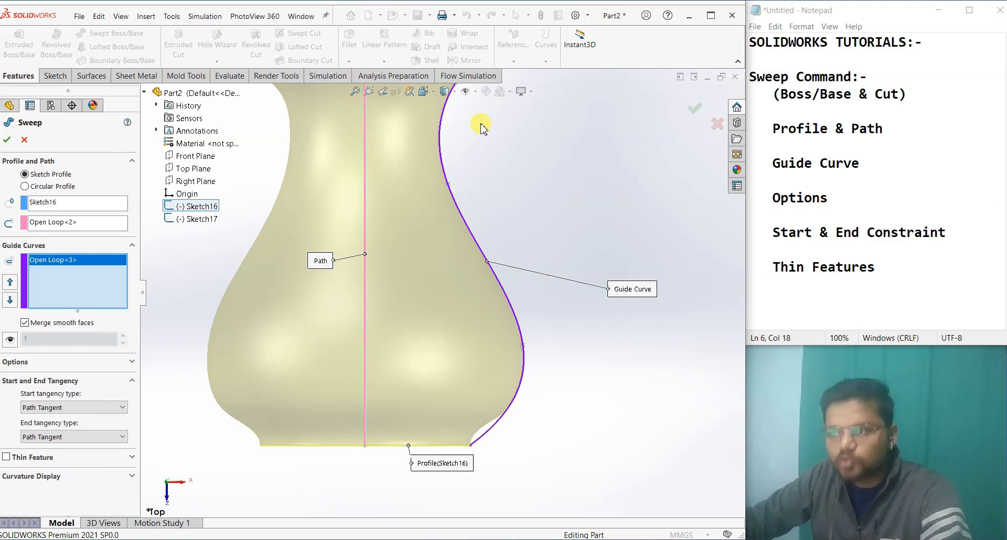
pyautogui.scroll(-2, 485, 435)
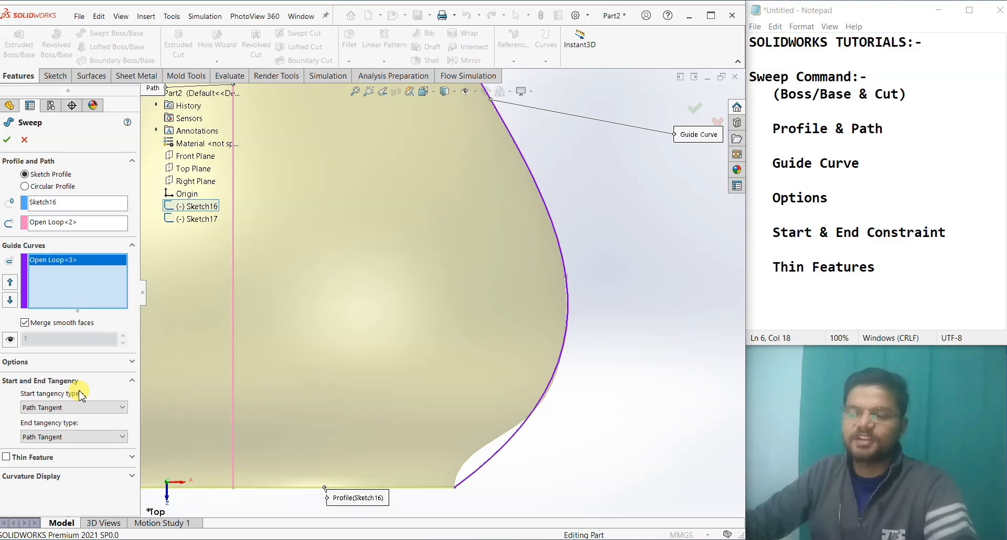
pyautogui.scroll(5, 378, 445)
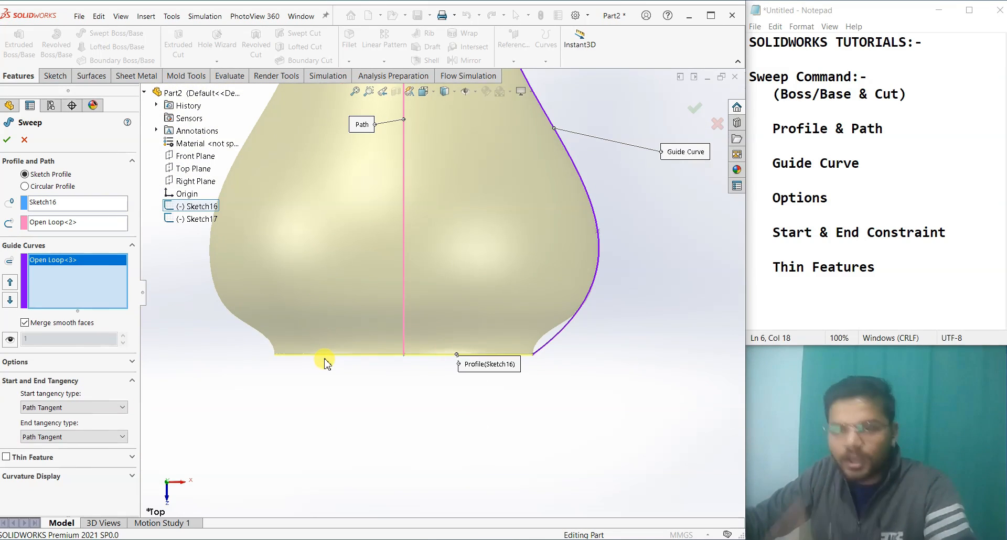
pyautogui.scroll(4, 332, 360)
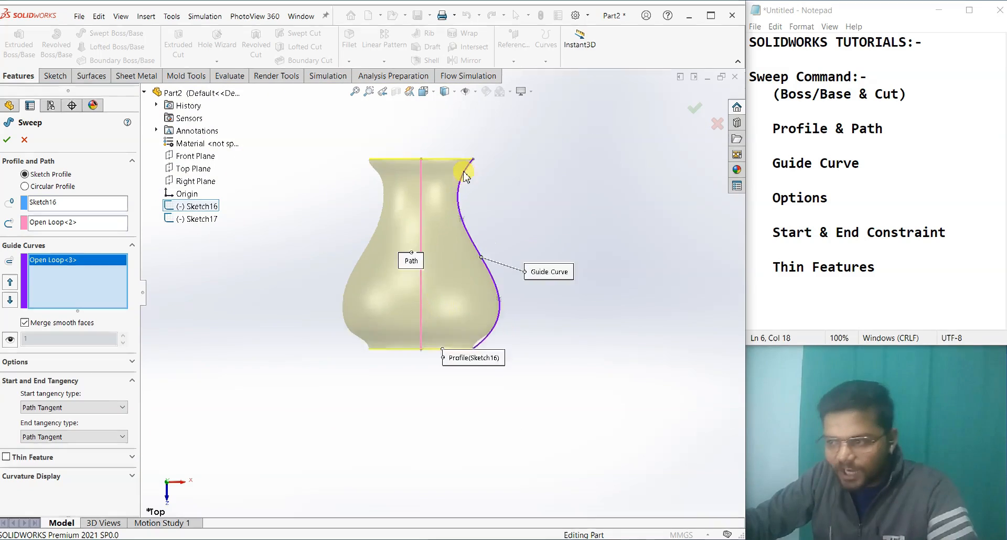
# Set the sweep's start tangency type to None while checking the lower end of the preview.
pyautogui.scroll(-1, 420, 169)
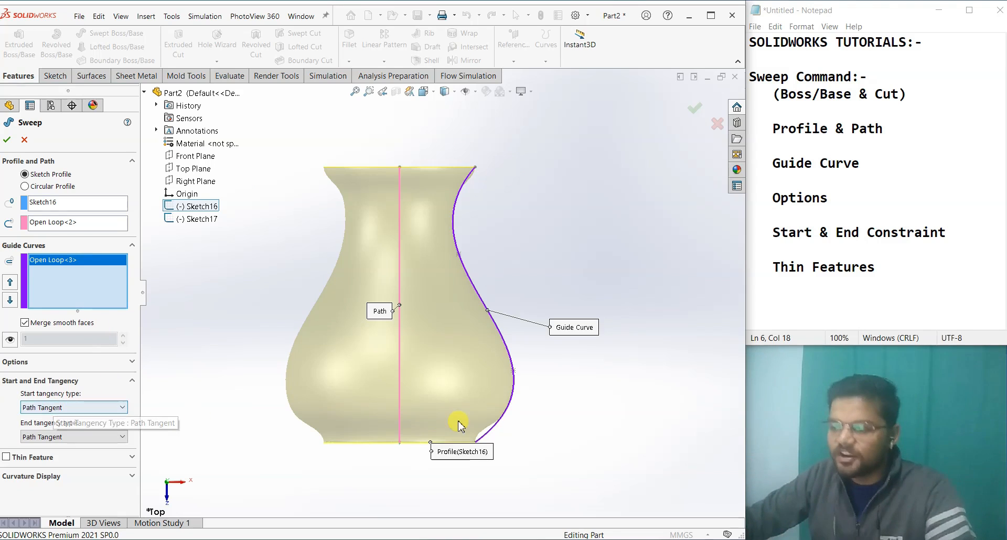
pyautogui.scroll(-4, 462, 422)
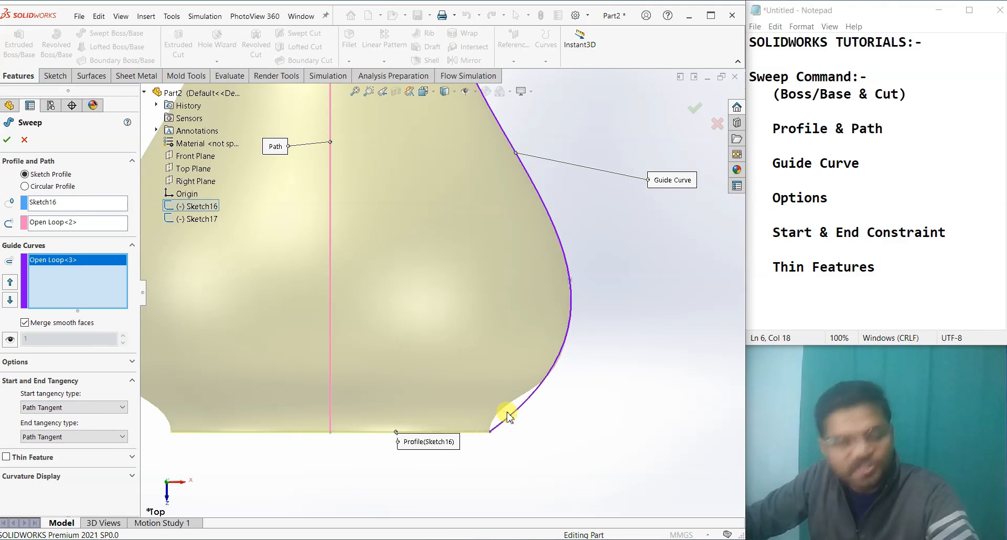
pyautogui.click(122, 408)
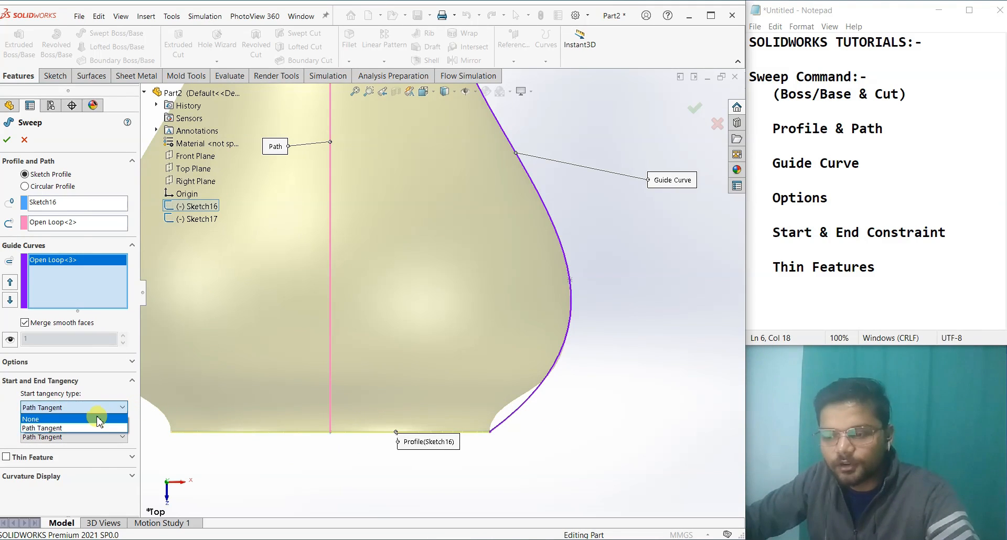
pyautogui.click(98, 419)
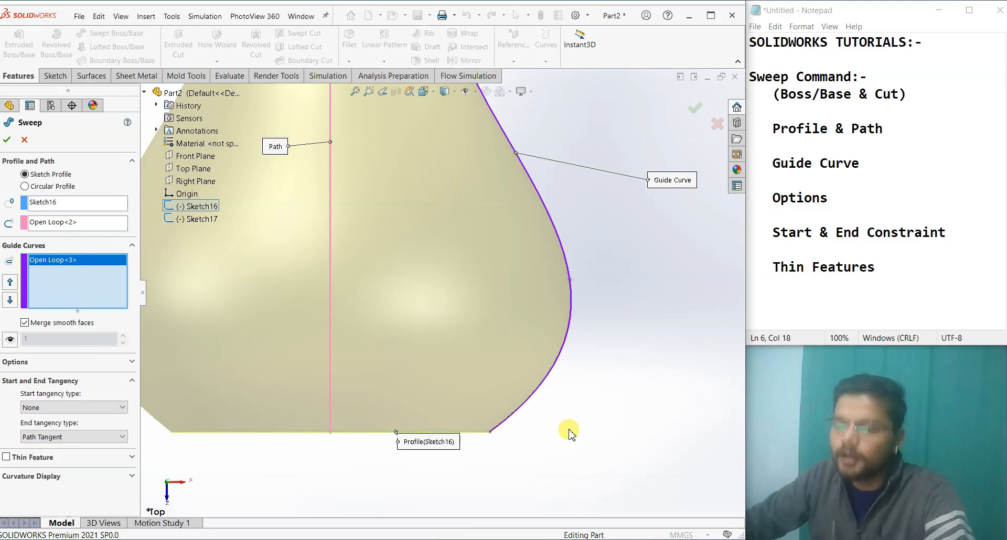
# Set the sweep's end tangency type to None while checking the upper rim against the guide curve.
pyautogui.scroll(3, 570, 433)
pyautogui.scroll(-8, 456, 163)
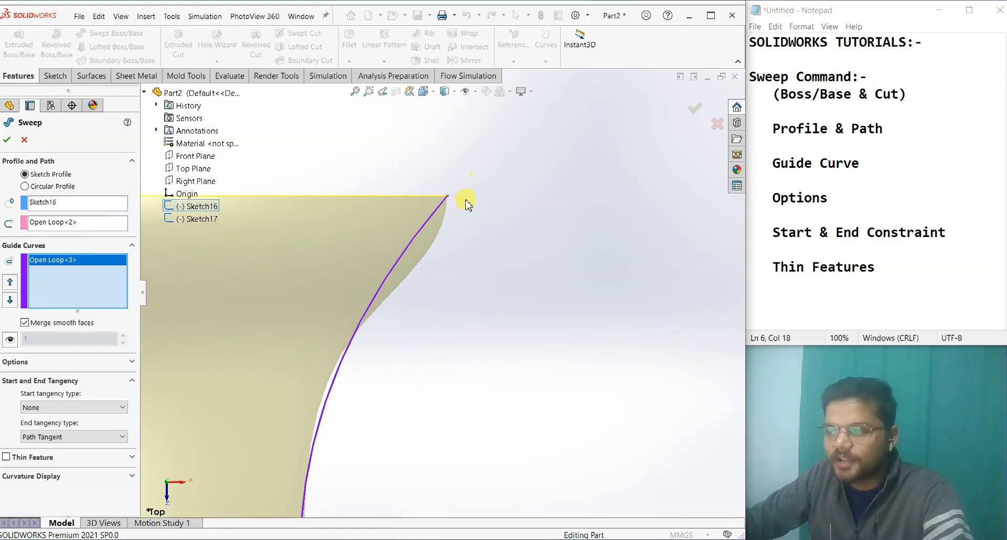
pyautogui.click(73, 437)
pyautogui.click(62, 449)
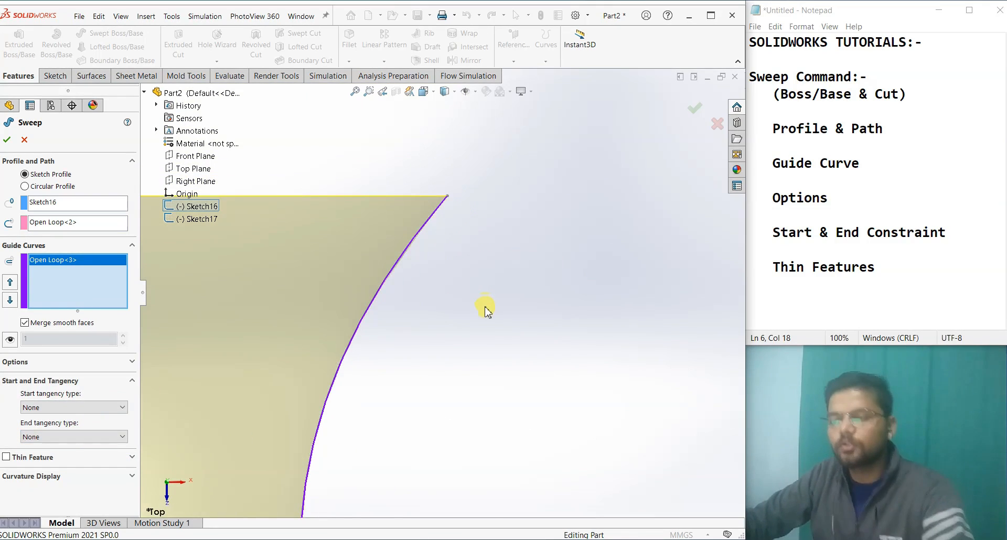
# Set the sweep's start tangency type to Path Tangent and inspect the vase preview from several angles.
pyautogui.scroll(5, 483, 308)
pyautogui.moveTo(499, 360); pyautogui.dragTo(453, 435, button='middle')
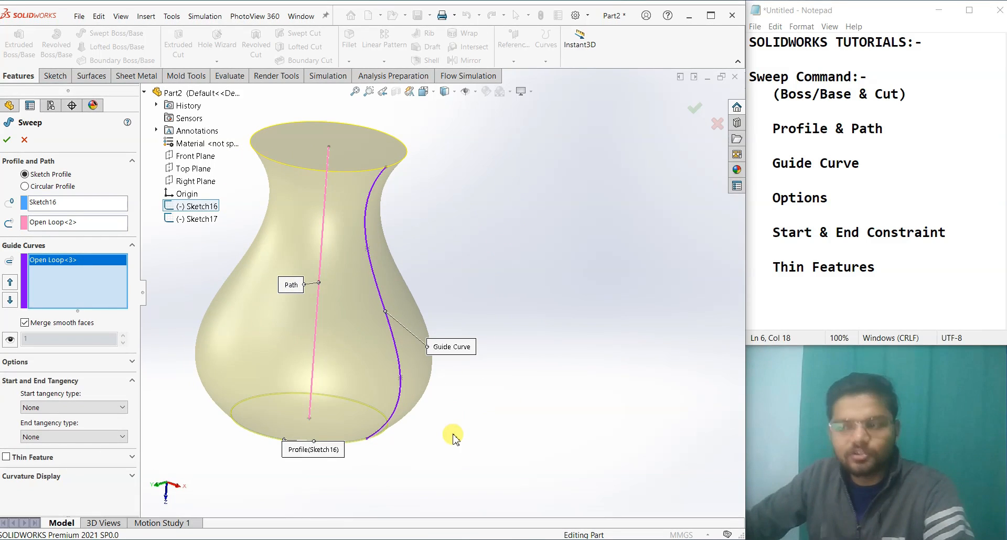
pyautogui.scroll(-5, 388, 415)
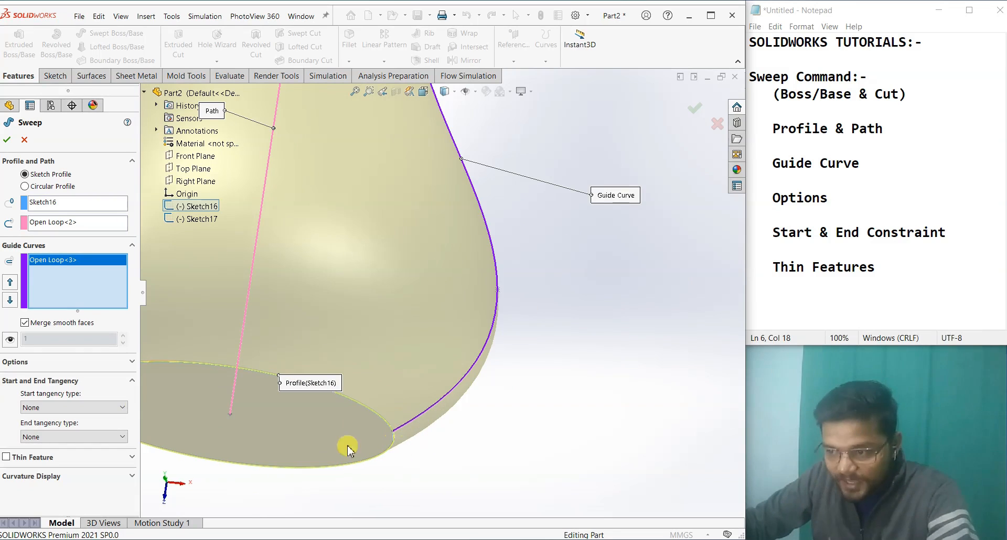
pyautogui.click(47, 408)
pyautogui.click(43, 429)
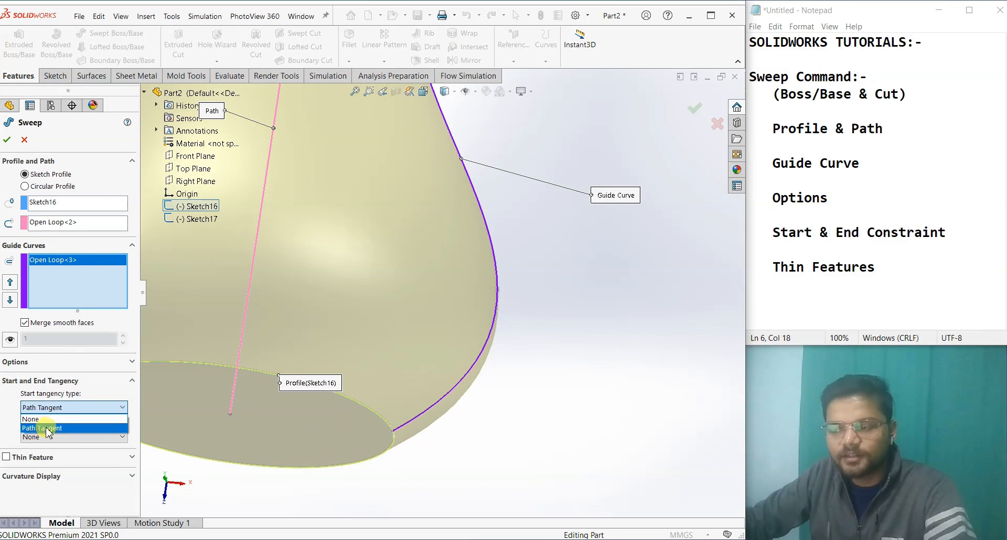
pyautogui.scroll(5, 576, 380)
pyautogui.moveTo(576, 380); pyautogui.dragTo(536, 346, button='middle')
pyautogui.scroll(3, 540, 328)
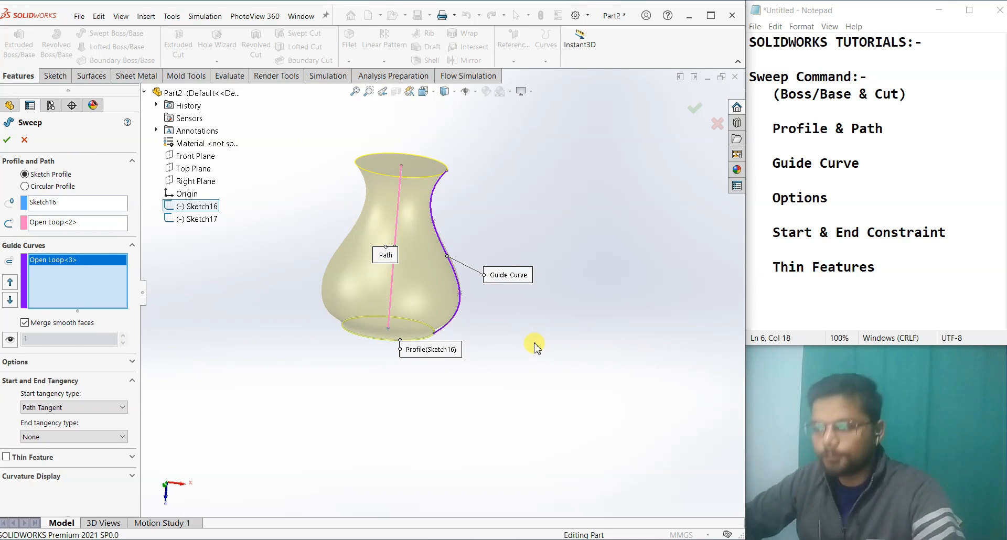
pyautogui.moveTo(535, 362); pyautogui.dragTo(481, 333, button='middle')
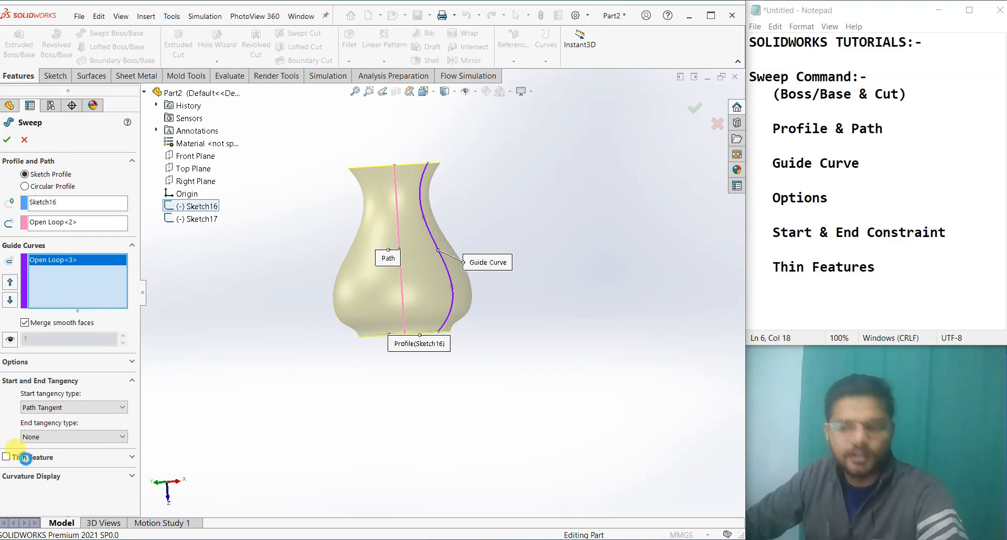
# Create the sweep as a thin feature, One-Direction with 1.00 mm thickness, and inspect the hollow open-ended vase.
pyautogui.click(21, 457)
pyautogui.moveTo(459, 233); pyautogui.dragTo(460, 261, button='middle')
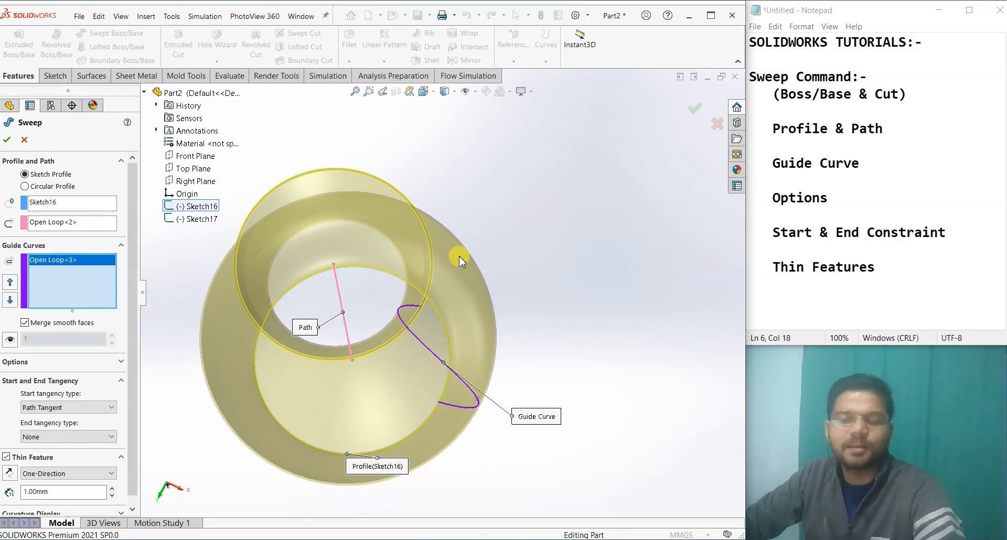
pyautogui.click(7, 139)
pyautogui.moveTo(558, 400); pyautogui.dragTo(584, 214, button='middle')
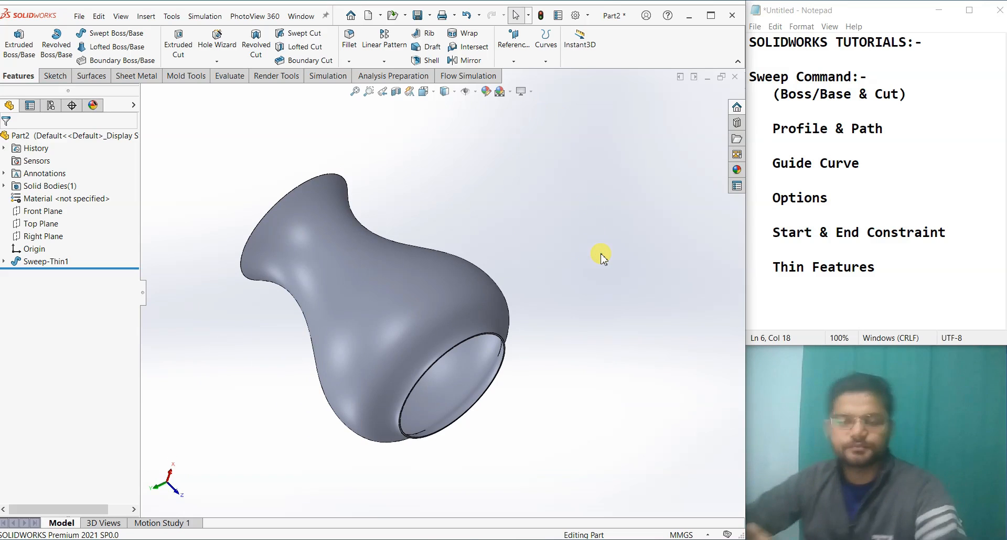
pyautogui.moveTo(543, 258); pyautogui.dragTo(634, 394, button='middle')
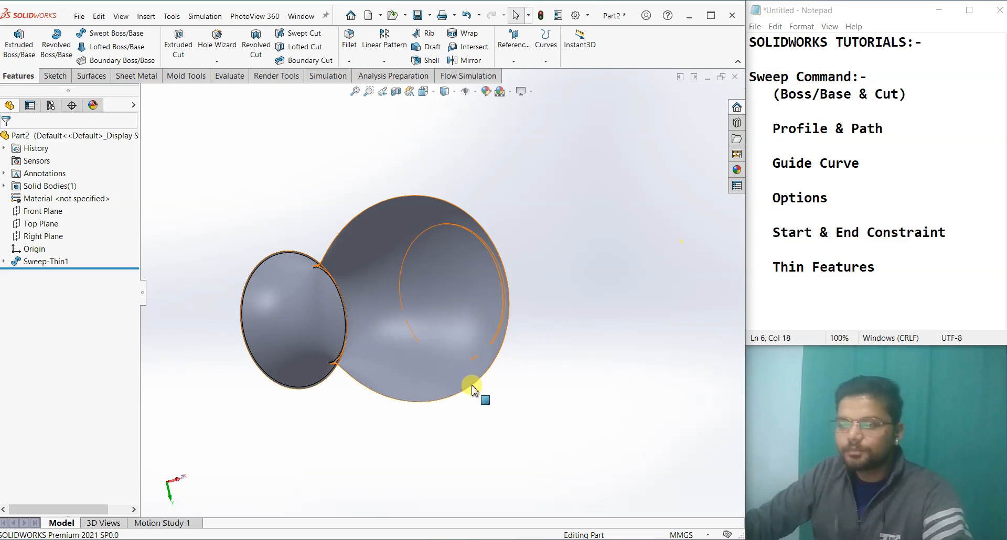
# Review the thin sweep's definition and delete the feature, leaving only its two sketches.
pyautogui.rightClick(46, 261)
pyautogui.click(50, 233)
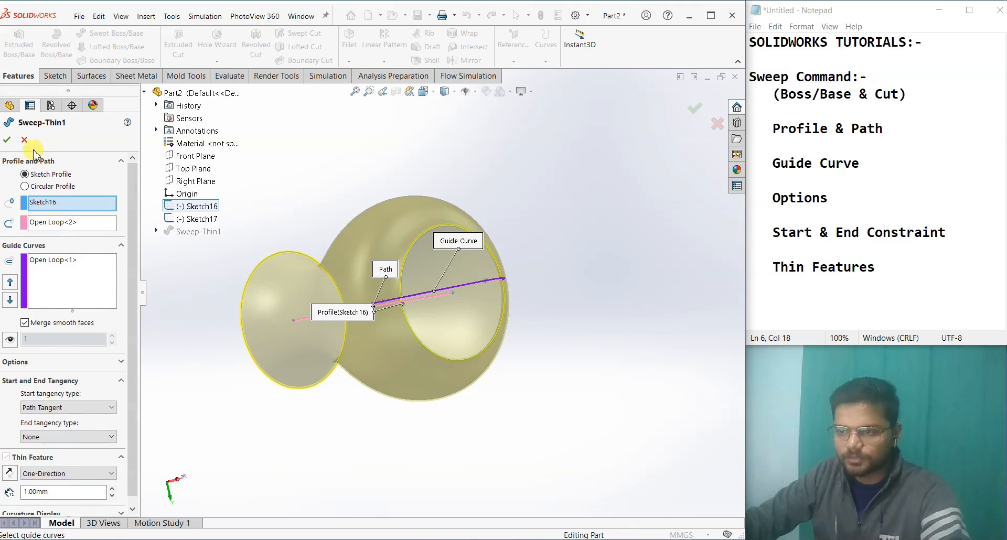
pyautogui.click(8, 140)
pyautogui.rightClick(45, 261)
pyautogui.click(101, 322)
pyautogui.click(561, 208)
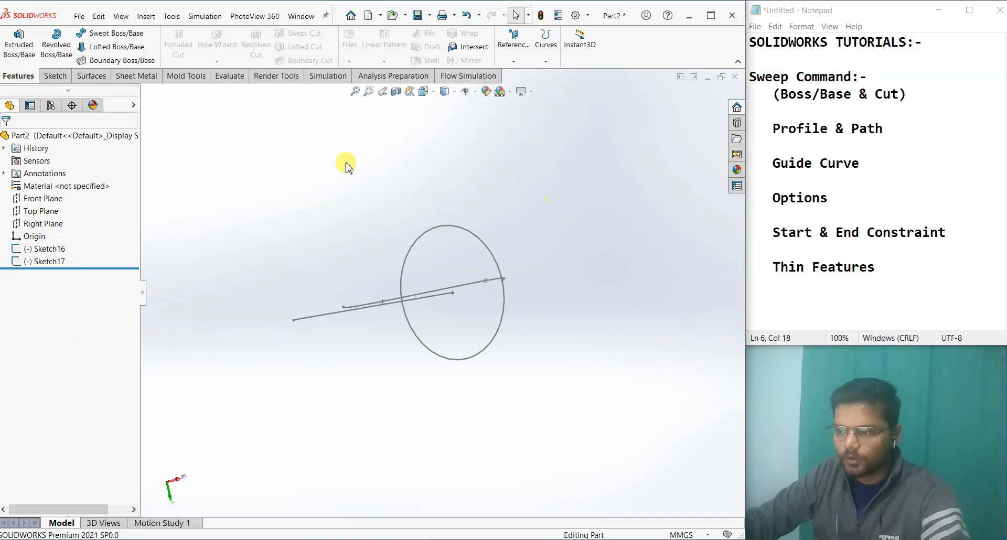
# Start a Swept Boss/Base with the circle as profile and the straight line as path, selected as an open loop.
pyautogui.click(113, 33)
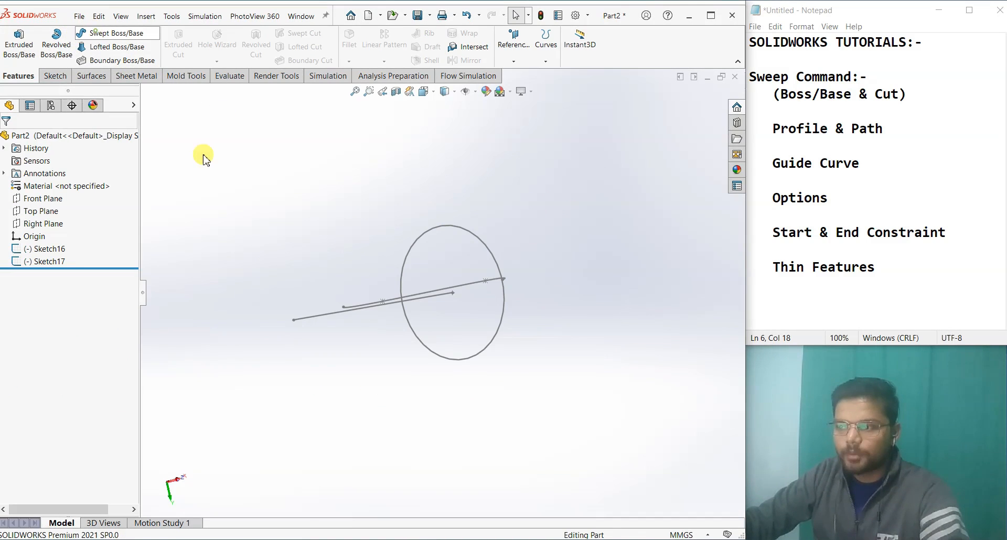
pyautogui.click(498, 343)
pyautogui.moveTo(498, 313); pyautogui.dragTo(443, 333, button='middle')
pyautogui.click(435, 340)
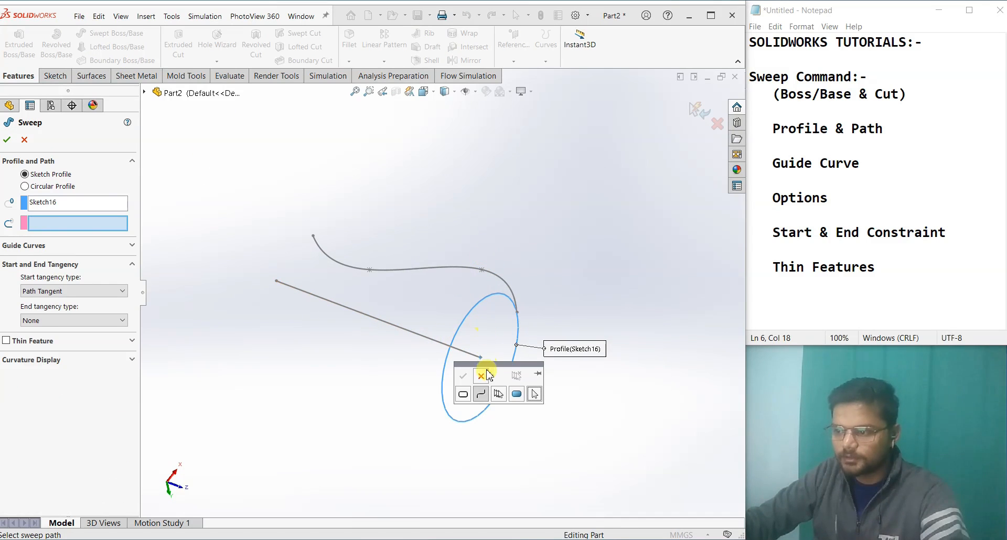
pyautogui.click(405, 330)
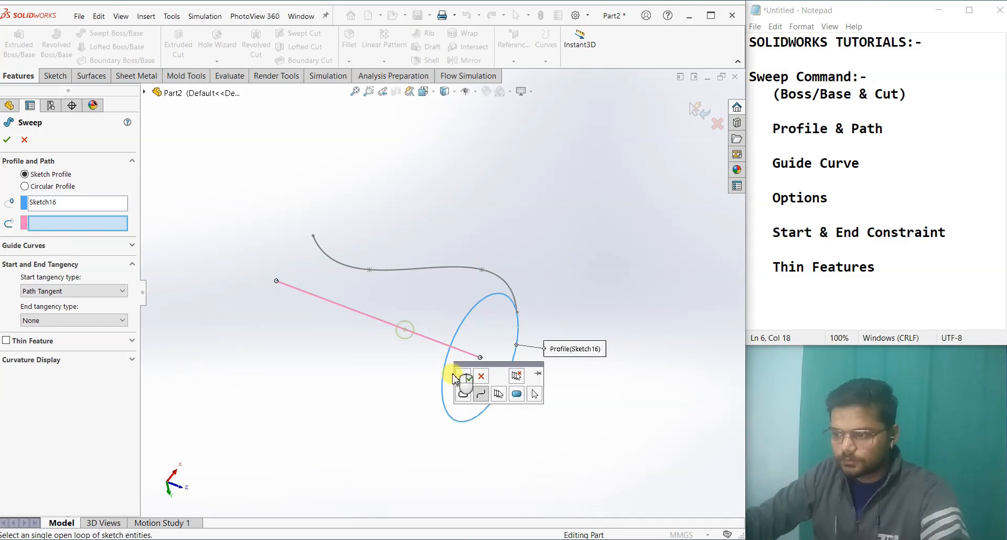
pyautogui.click(455, 377)
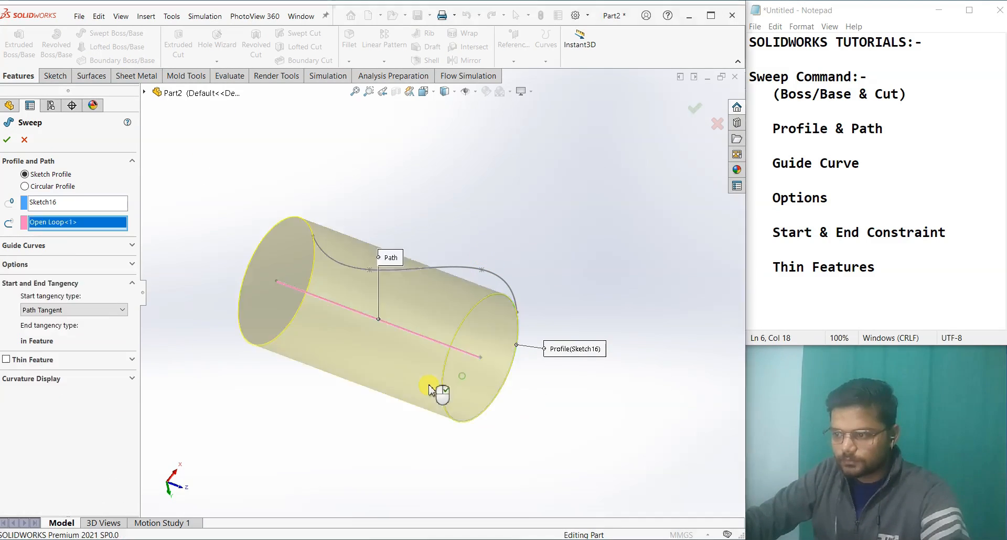
# Add the spline as the guide curve through the SelectionManager and create the solid vase sweep.
pyautogui.click(21, 247)
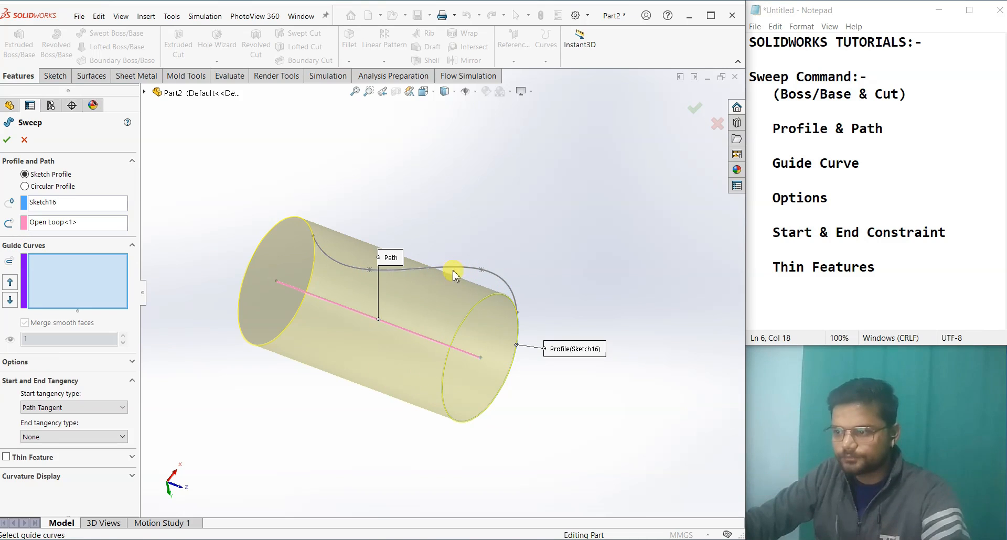
pyautogui.rightClick(67, 285)
pyautogui.click(105, 296)
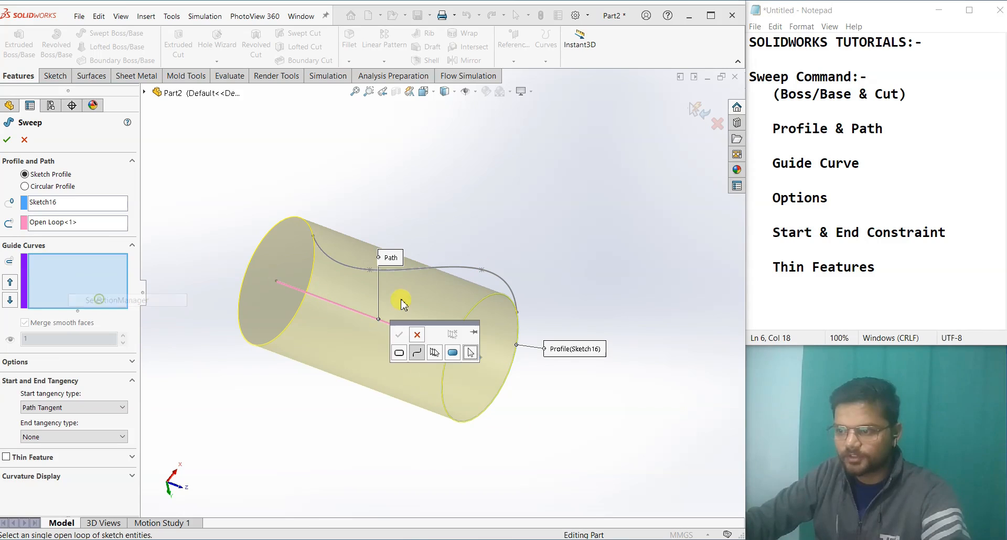
pyautogui.click(451, 278)
pyautogui.click(399, 335)
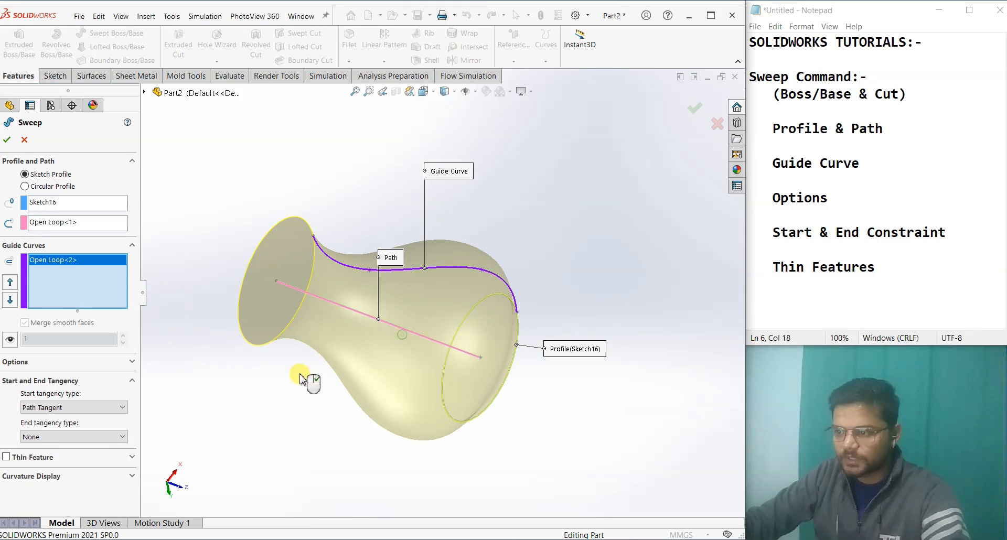
pyautogui.click(7, 139)
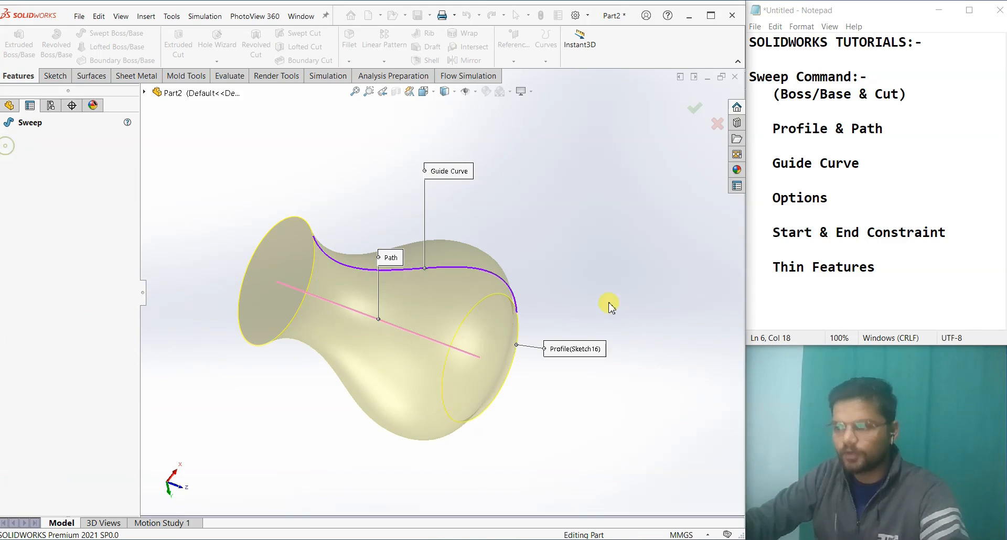
# Shell the vase with 1 mm wall thickness, removing the flat face at its flared mouth.
pyautogui.moveTo(637, 386); pyautogui.dragTo(508, 103, button='middle')
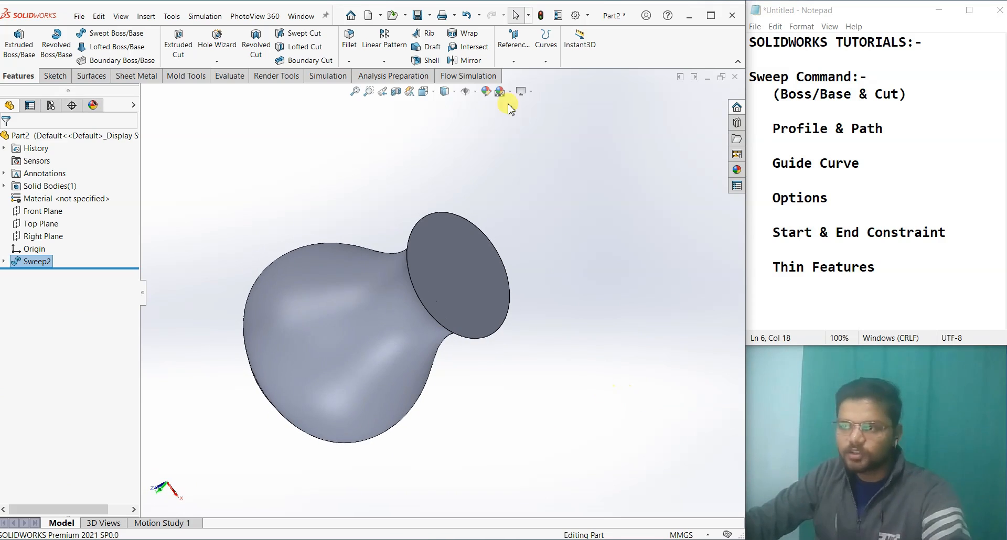
pyautogui.click(426, 61)
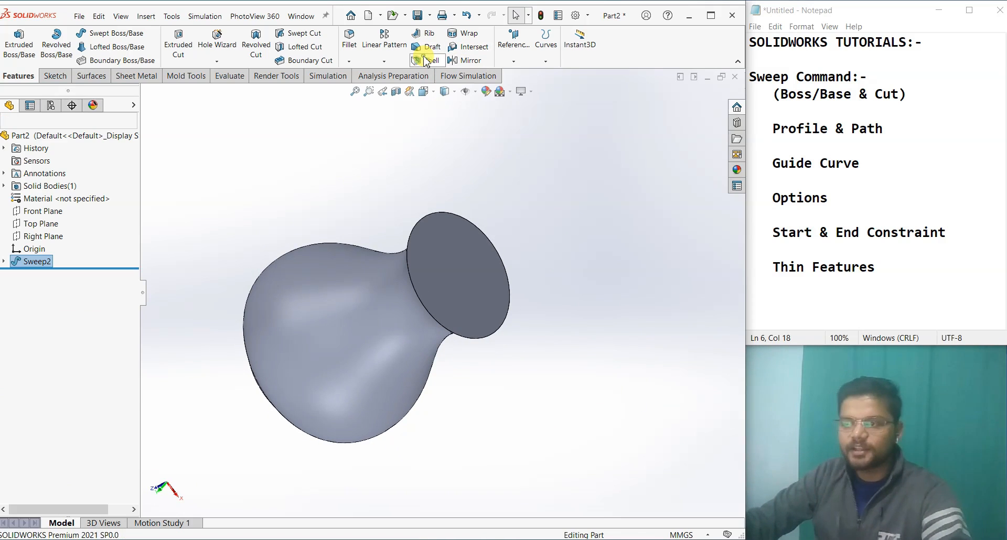
pyautogui.click(474, 284)
pyautogui.doubleClick(71, 176)
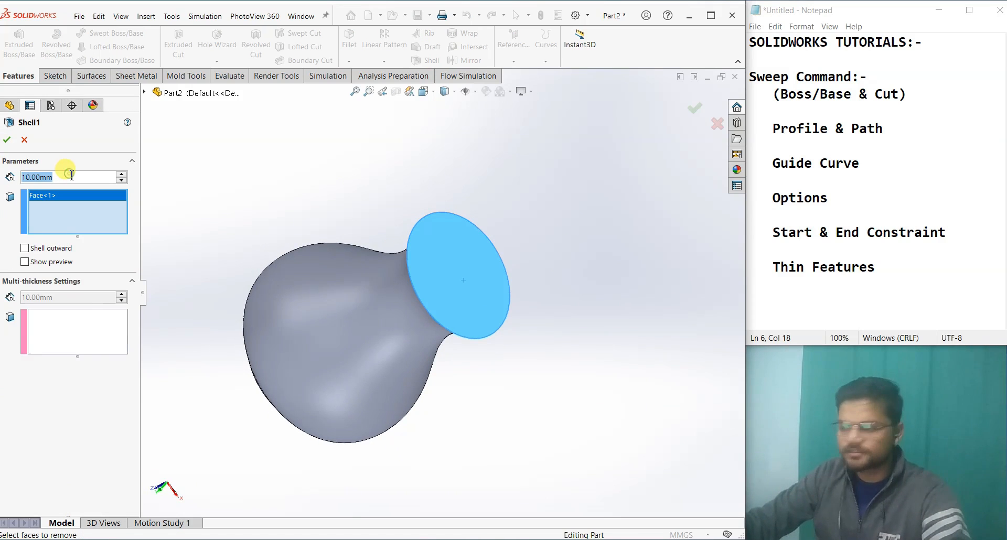
pyautogui.write('1')
pyautogui.press('Return')
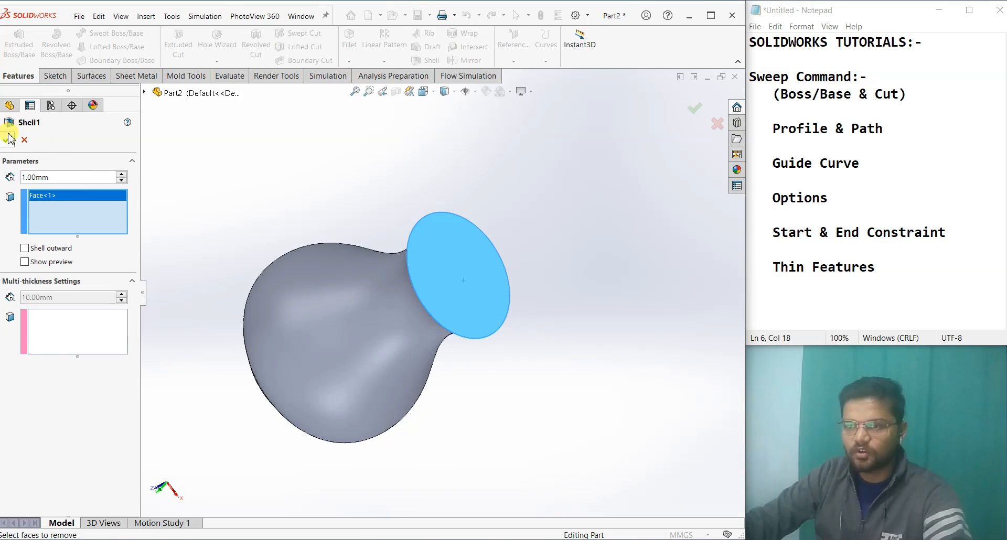
pyautogui.click(7, 139)
pyautogui.moveTo(600, 355); pyautogui.dragTo(521, 262, button='middle')
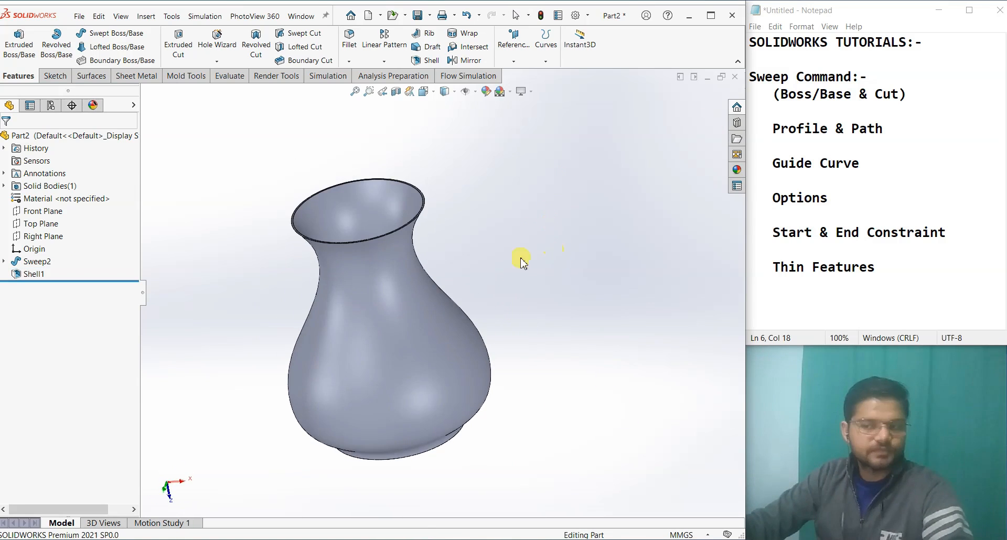
# Delete the shell feature from the vase.
pyautogui.rightClick(43, 277)
pyautogui.click(67, 336)
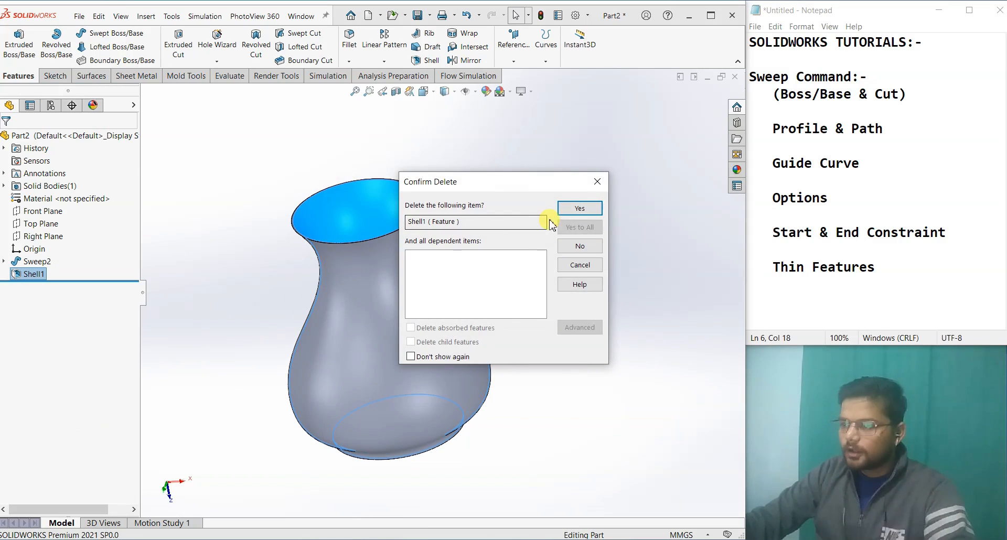
pyautogui.click(576, 211)
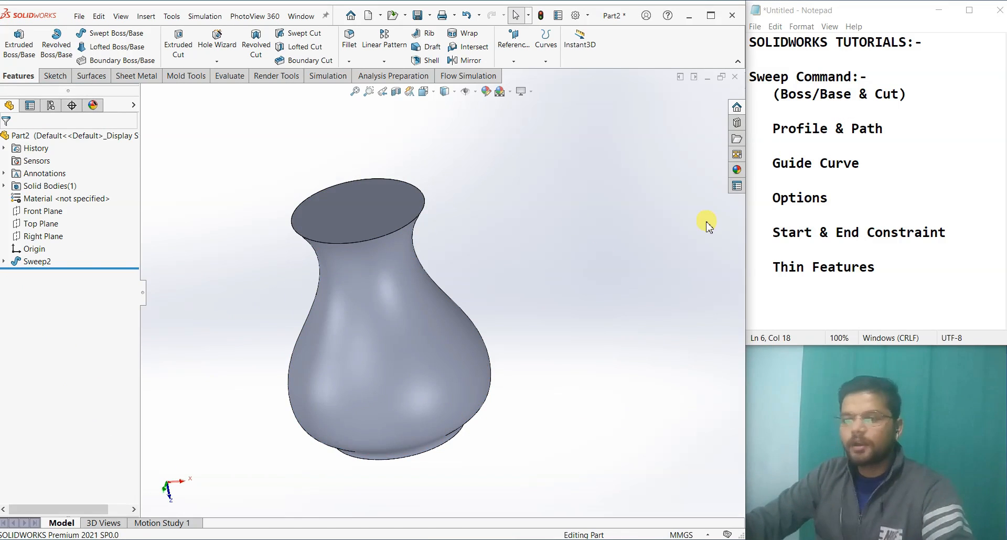
# Show Sketch17, which holds the path line and the guide spline, from within the sweep feature.
pyautogui.click(4, 261)
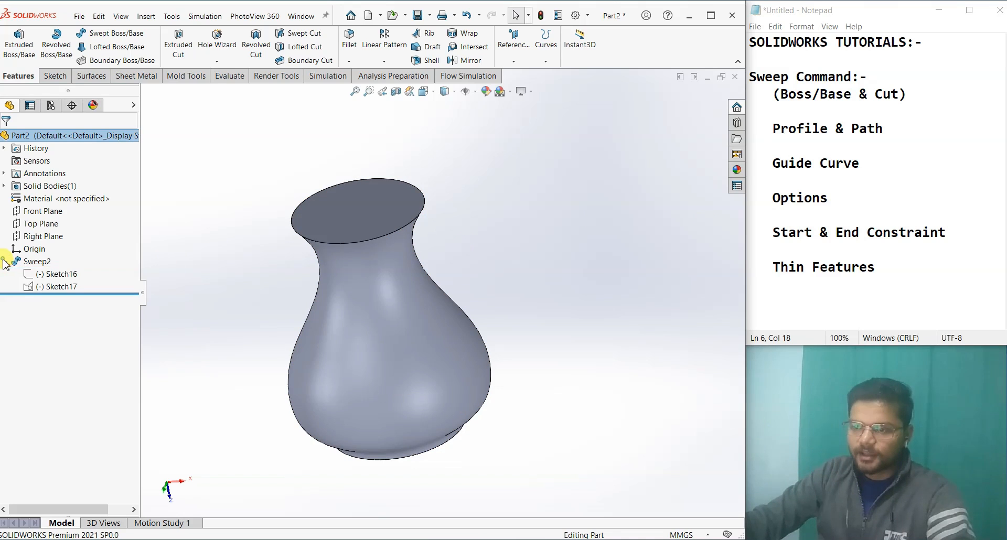
pyautogui.rightClick(57, 287)
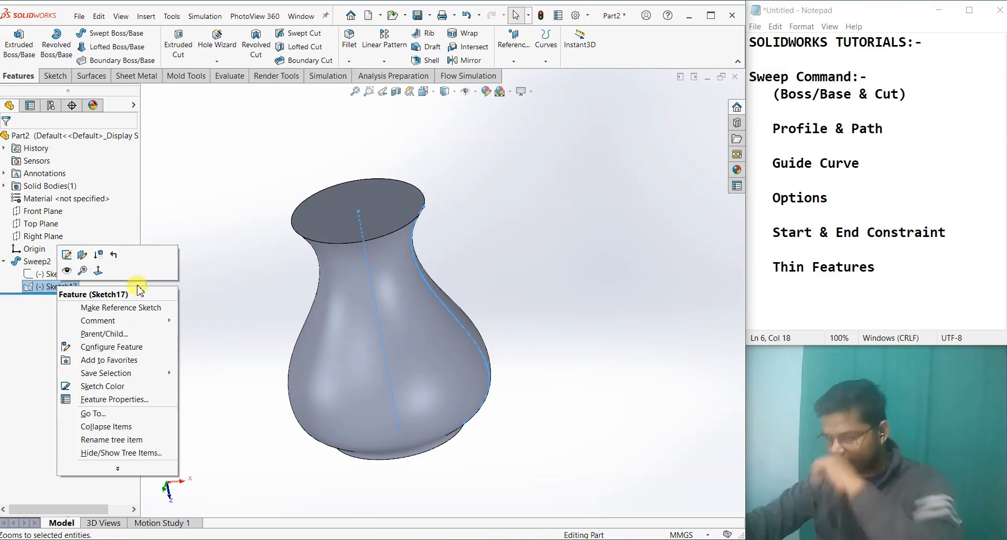
pyautogui.click(11, 271)
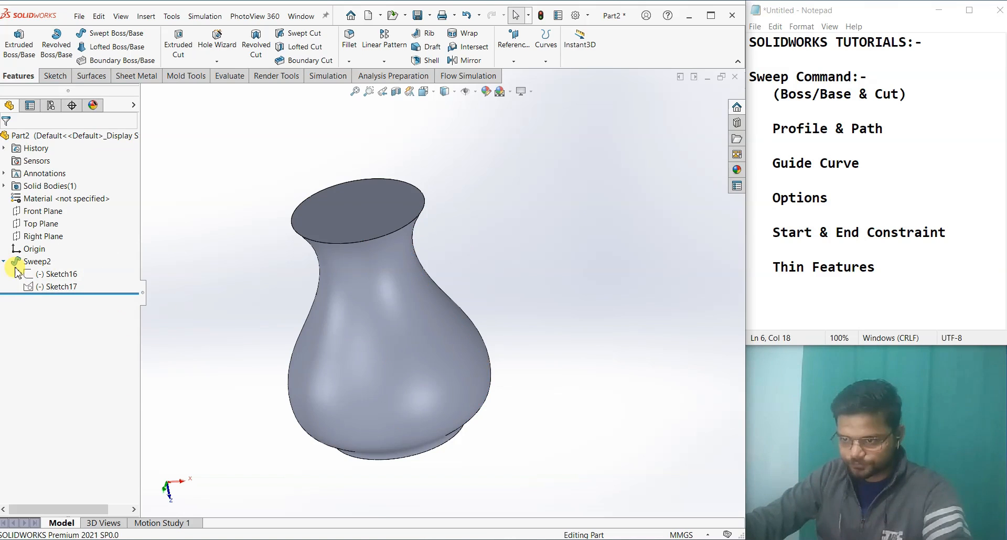
pyautogui.rightClick(66, 287)
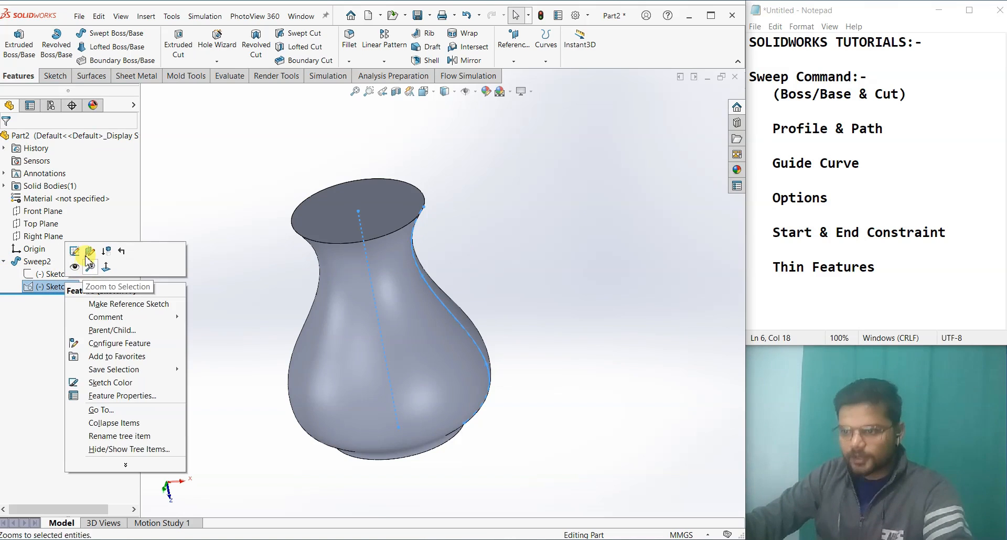
pyautogui.click(73, 266)
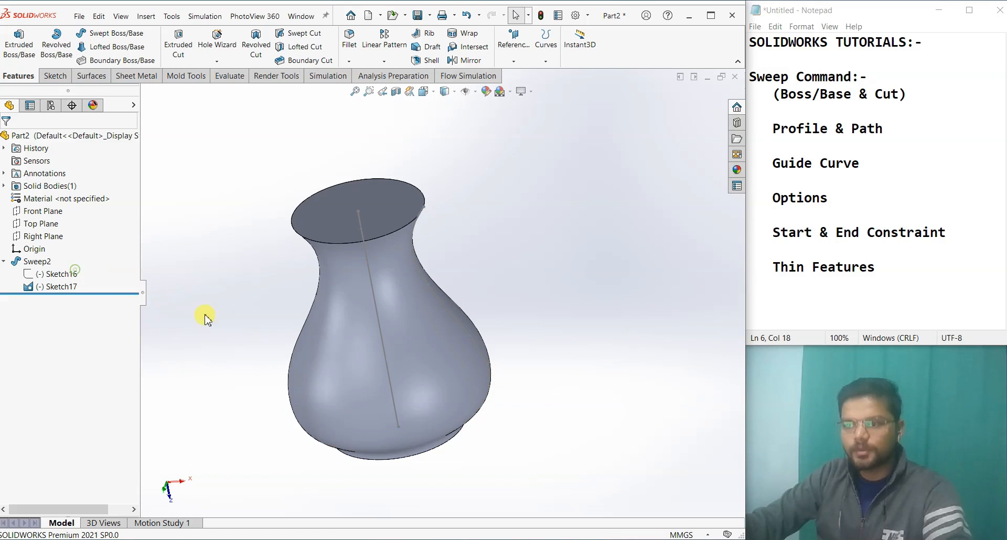
pyautogui.click(4, 262)
pyautogui.moveTo(263, 296); pyautogui.dragTo(234, 232, button='middle')
pyautogui.click(405, 434)
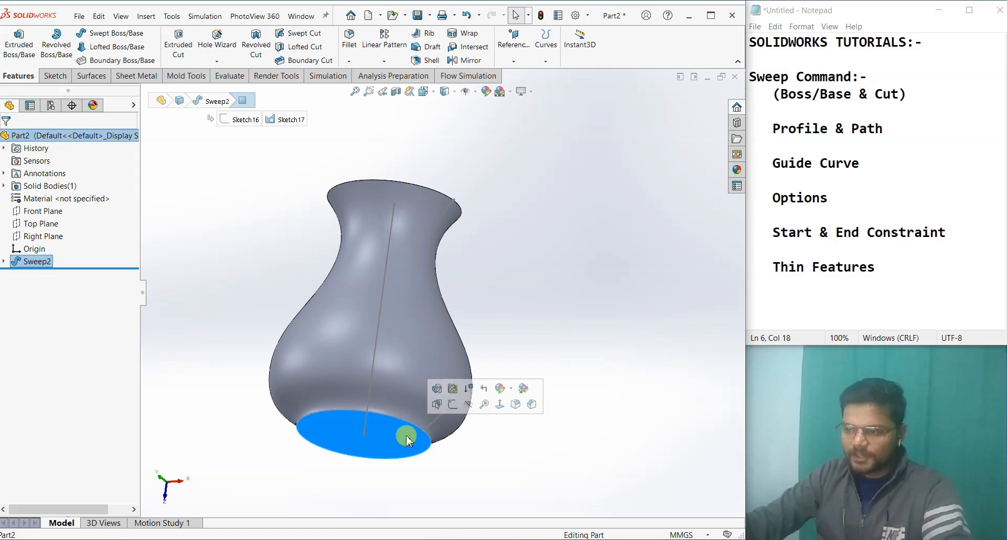
pyautogui.click(451, 405)
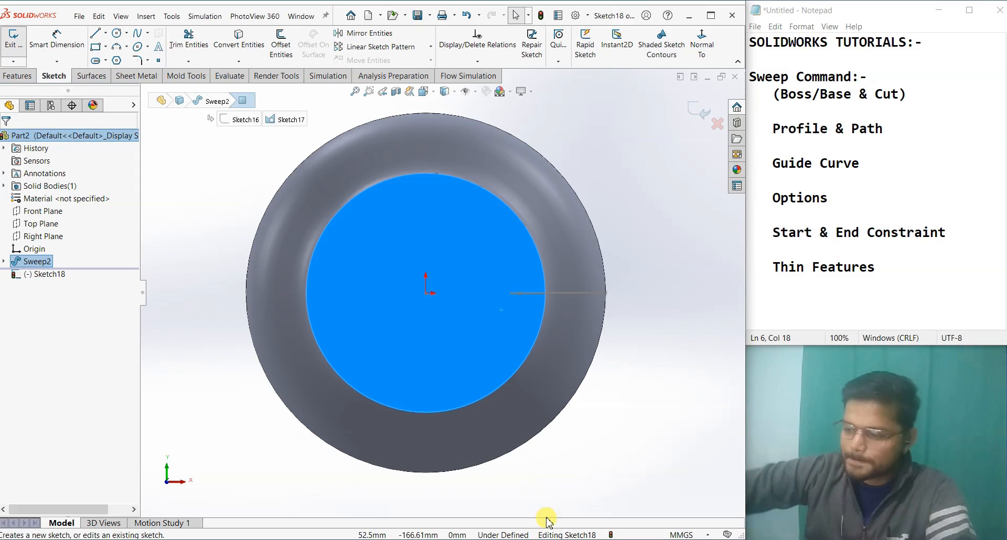
pyautogui.click(227, 376)
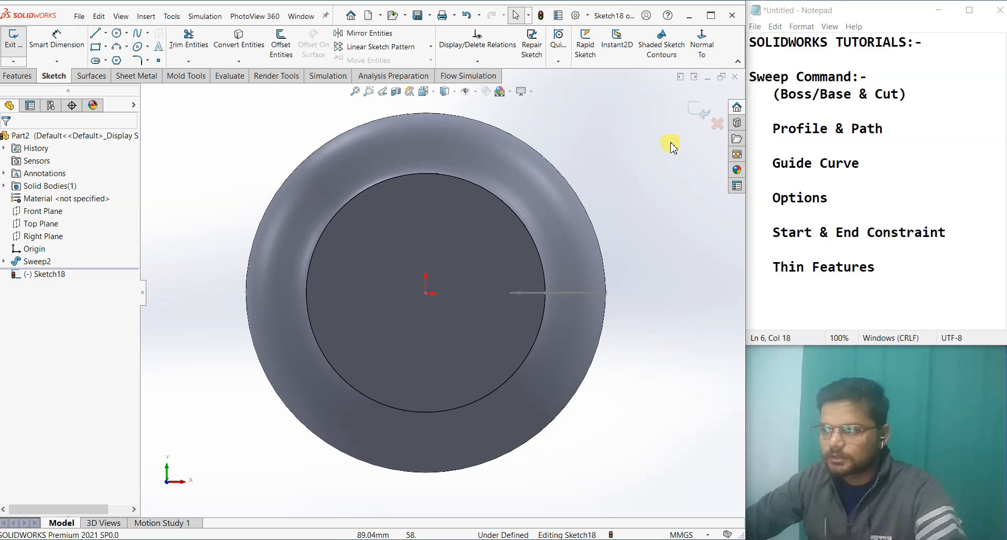
pyautogui.click(717, 124)
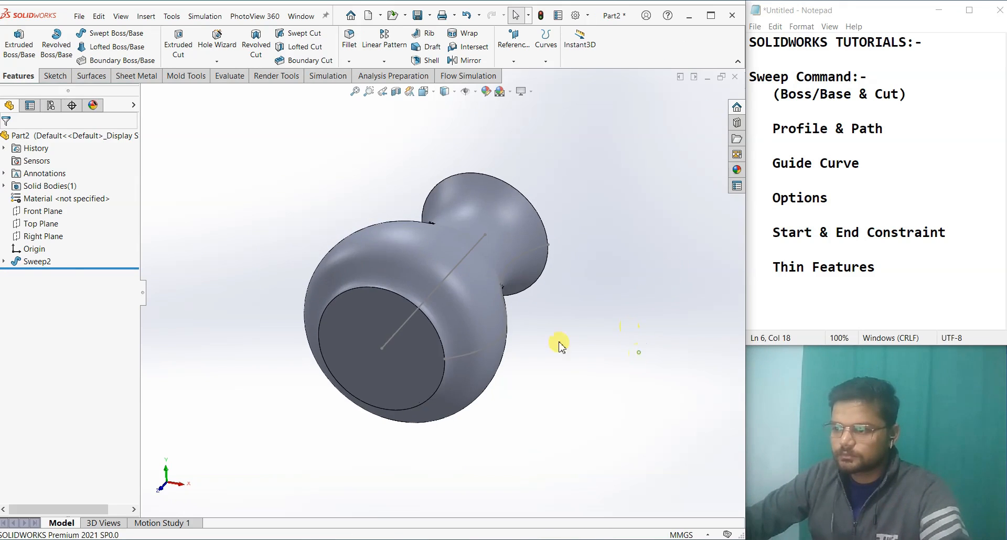
# Hide Sketch17, which holds the path line and guide spline, from within the sweep feature.
pyautogui.click(5, 261)
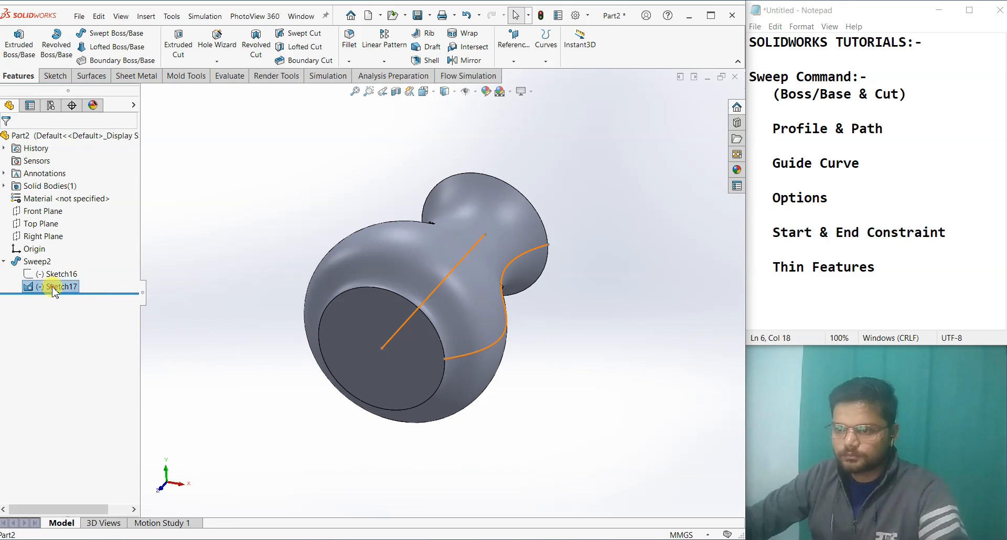
pyautogui.rightClick(50, 287)
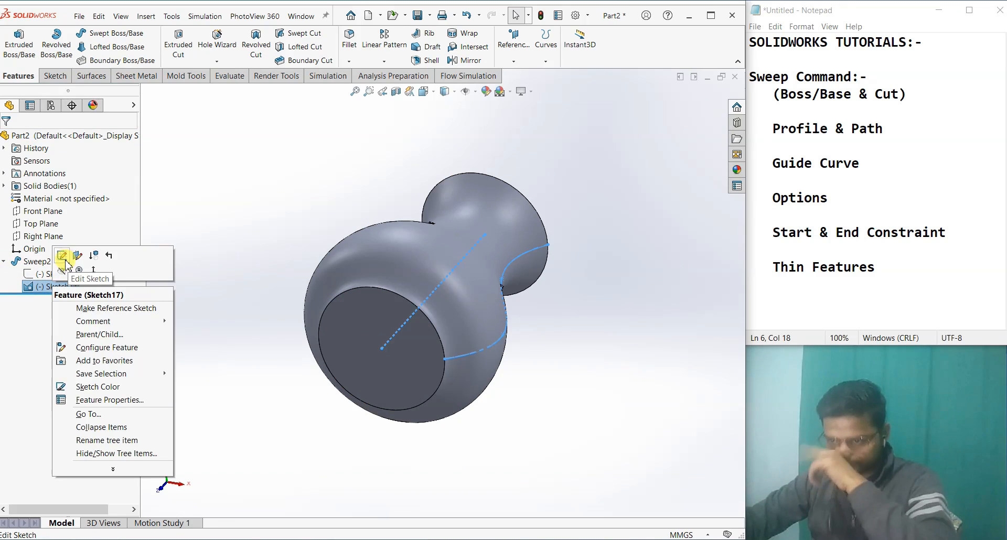
pyautogui.click(270, 407)
# Sketch a circle of about 20 mm radius centred on the origin on the vase's flat base face.
pyautogui.moveTo(326, 421); pyautogui.dragTo(389, 396, button='middle')
pyautogui.click(439, 378)
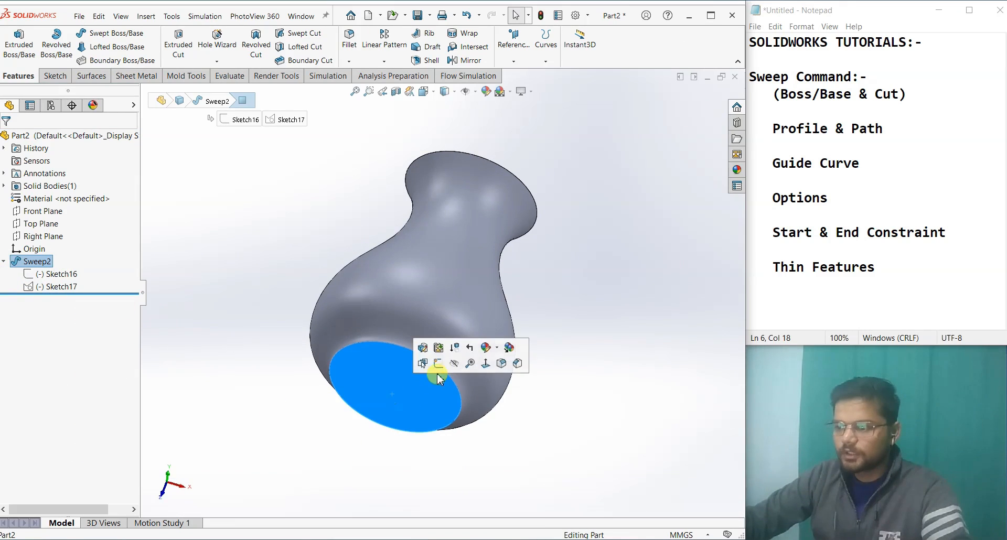
pyautogui.click(438, 364)
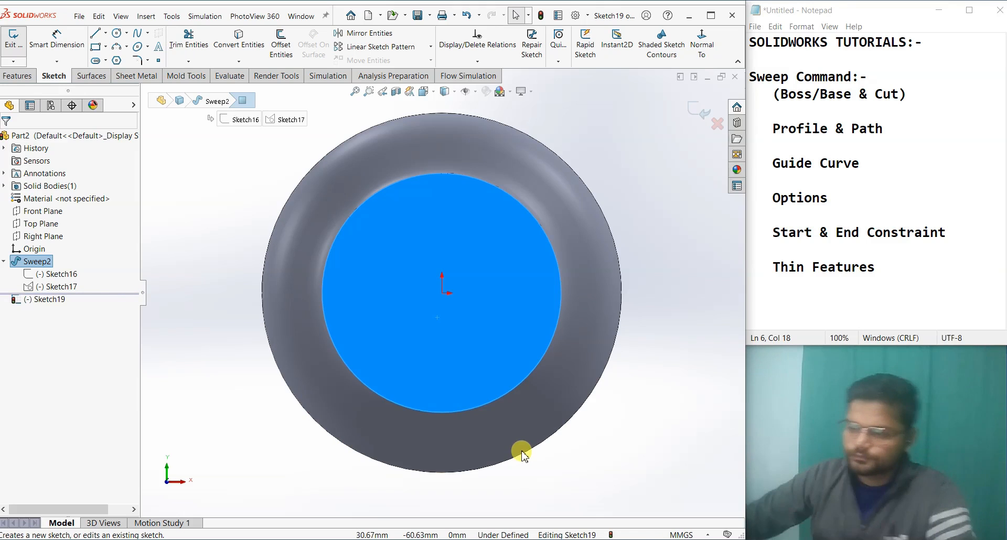
pyautogui.click(198, 322)
pyautogui.click(117, 33)
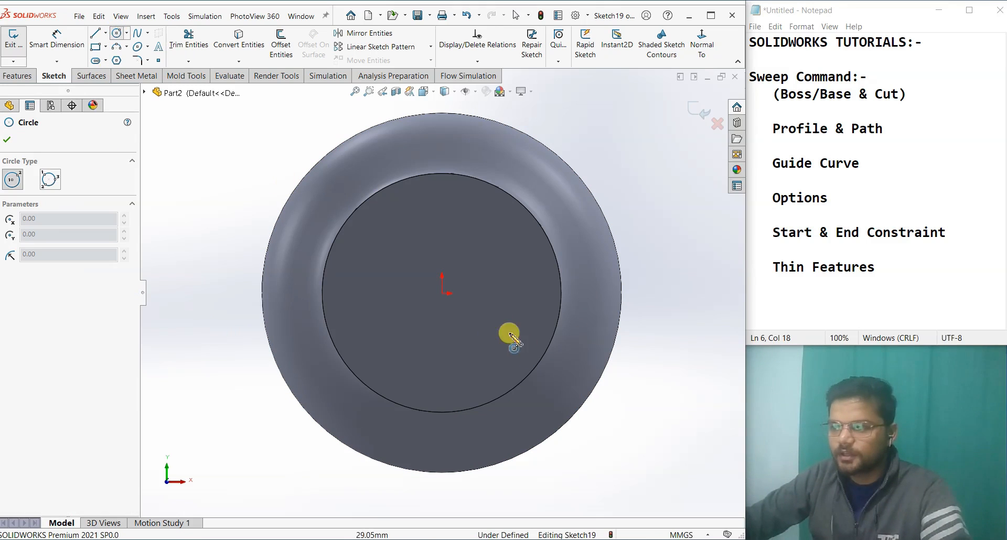
pyautogui.click(443, 292)
pyautogui.click(468, 338)
pyautogui.rightClick(469, 338)
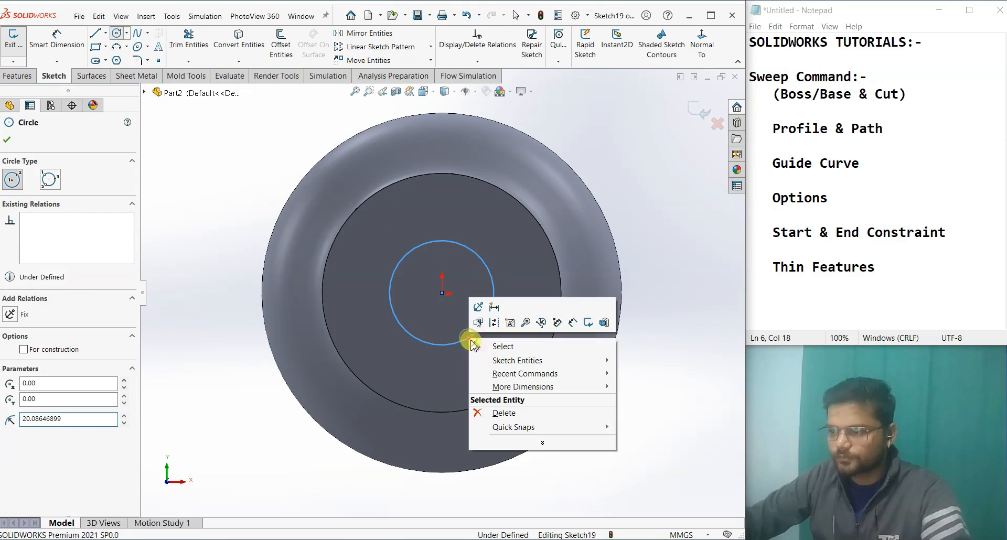
pyautogui.click(482, 345)
pyautogui.click(695, 108)
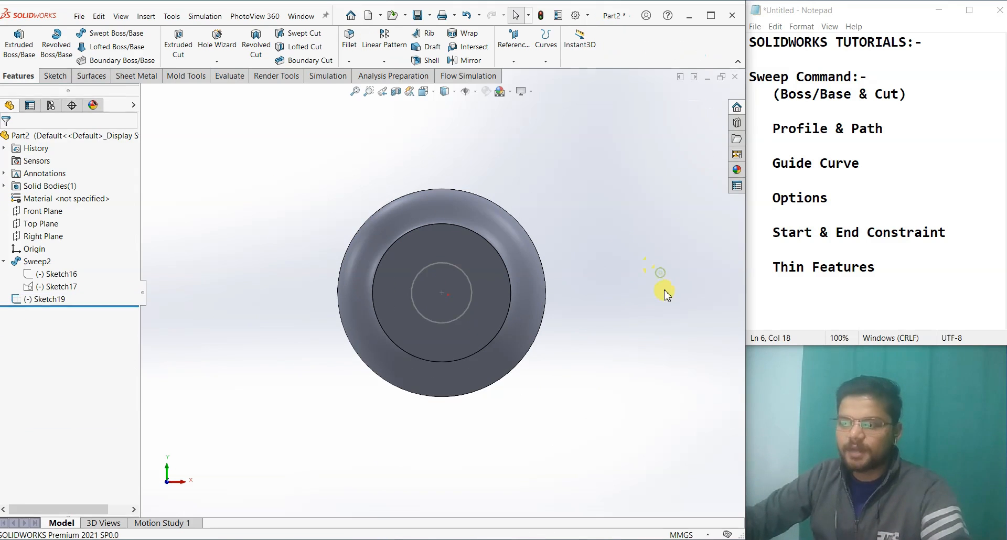
# Orient the view normal to the Right Plane and hide the plane's display.
pyautogui.click(52, 239)
pyautogui.moveTo(207, 292); pyautogui.dragTo(225, 383, button='middle')
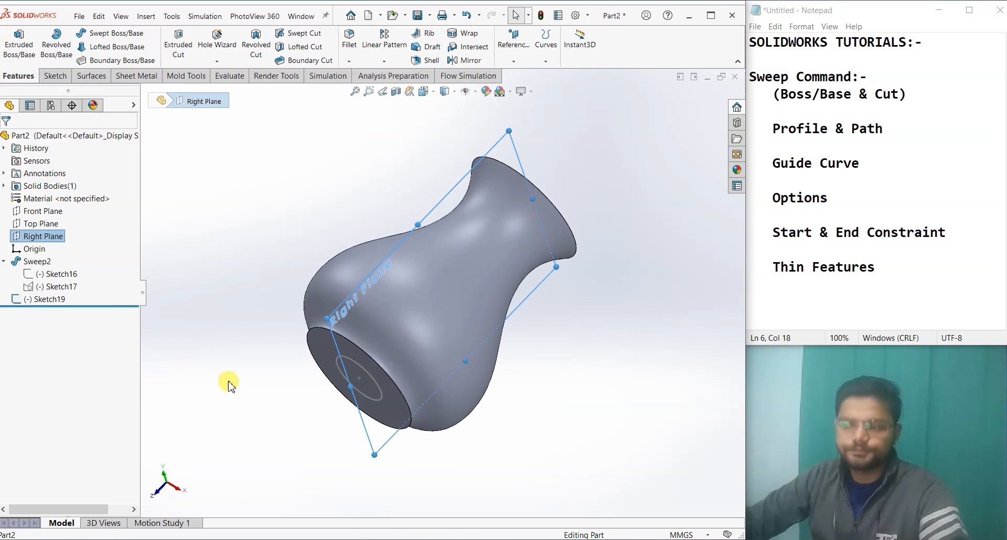
pyautogui.click(55, 239)
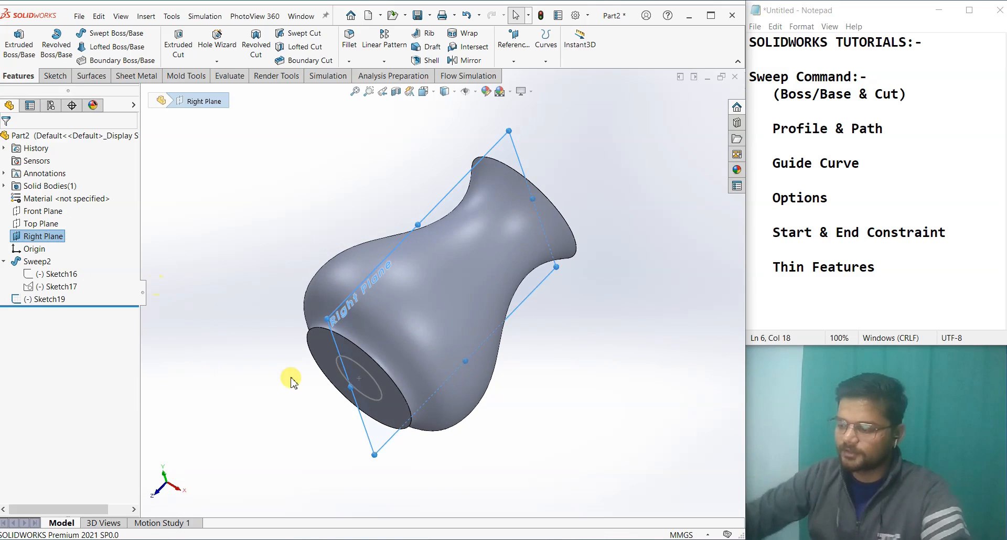
pyautogui.hotkey('ctrl', '8')
pyautogui.click(191, 367)
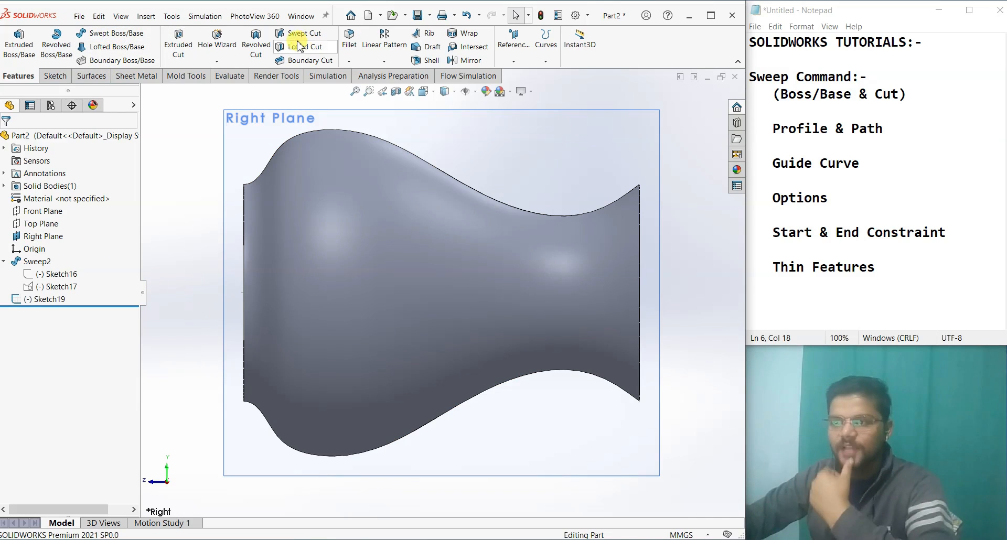
pyautogui.click(54, 76)
pyautogui.click(31, 237)
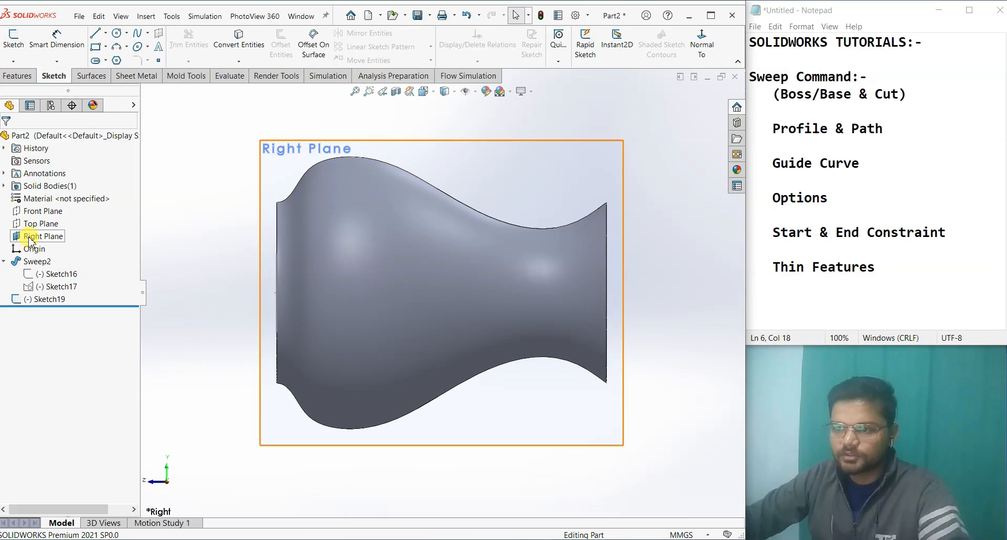
pyautogui.rightClick(37, 236)
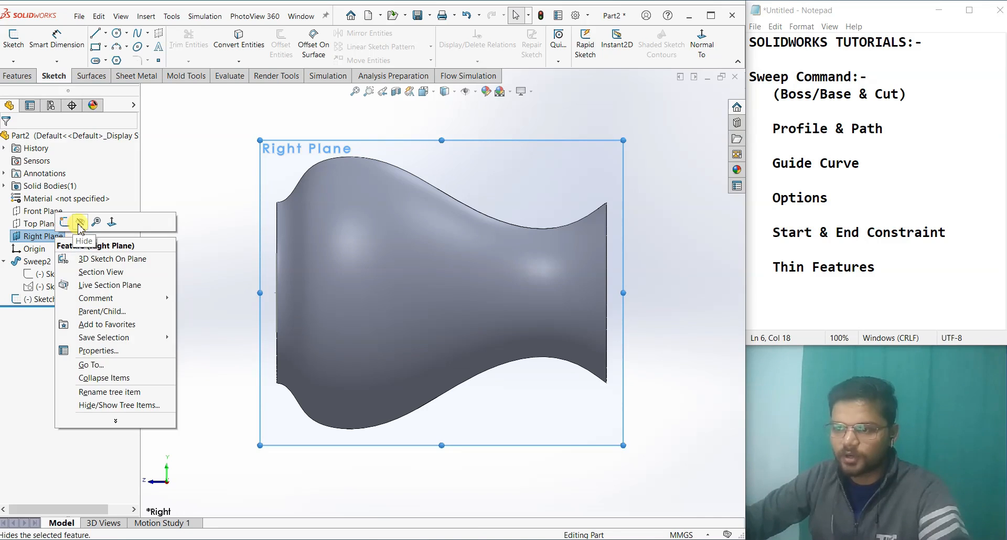
pyautogui.click(78, 223)
# Sketch an S-shaped four-point spline on the Right Plane, from the origin through the vase to just beyond its flared mouth.
pyautogui.rightClick(45, 236)
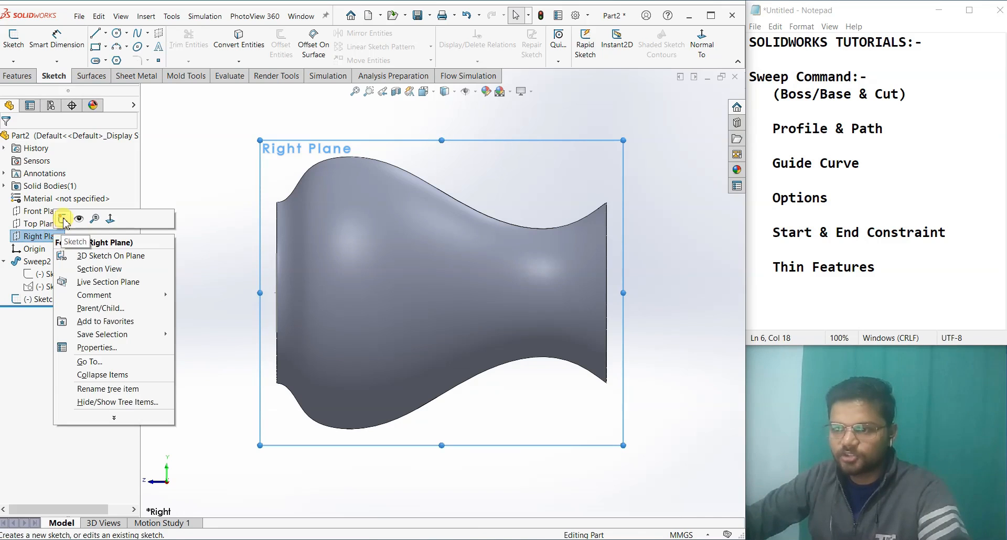
pyautogui.click(84, 218)
pyautogui.click(180, 302)
pyautogui.click(137, 33)
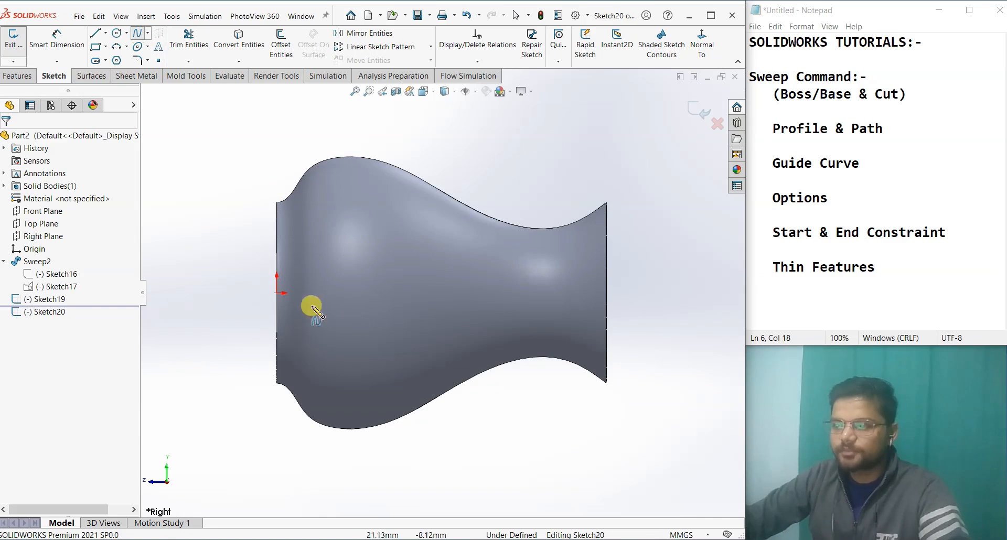
pyautogui.click(277, 293)
pyautogui.click(379, 274)
pyautogui.click(509, 328)
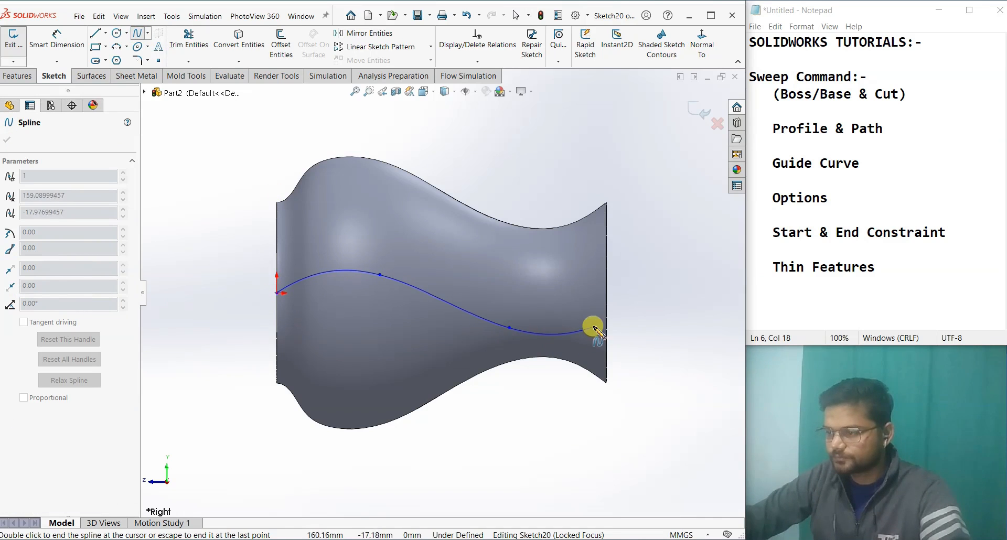
pyautogui.doubleClick(626, 289)
pyautogui.click(700, 111)
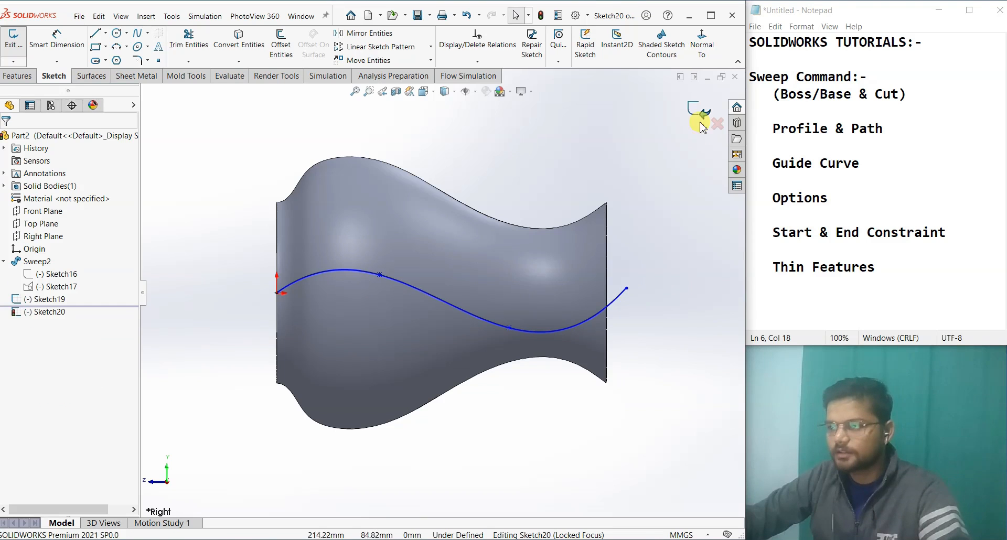
# Create a swept cut through the vase using the base circle Sketch19 as the profile and the spline Sketch20 as the path.
pyautogui.moveTo(693, 265)
pyautogui.mouseDown(button='middle')
pyautogui.moveTo(659, 240)
pyautogui.moveTo(655, 325)
pyautogui.mouseUp(button='middle')
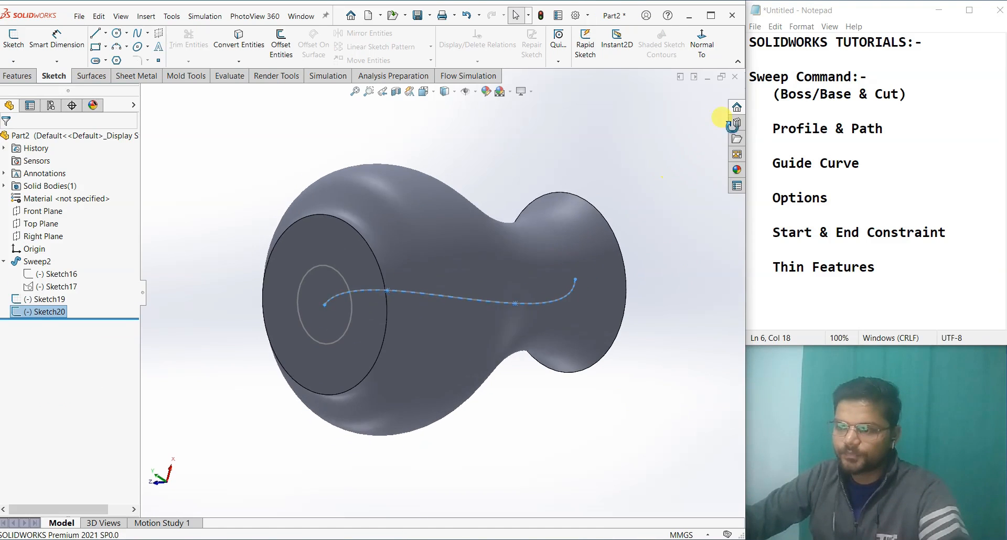
pyautogui.click(652, 398)
pyautogui.click(18, 76)
pyautogui.click(300, 33)
pyautogui.click(351, 329)
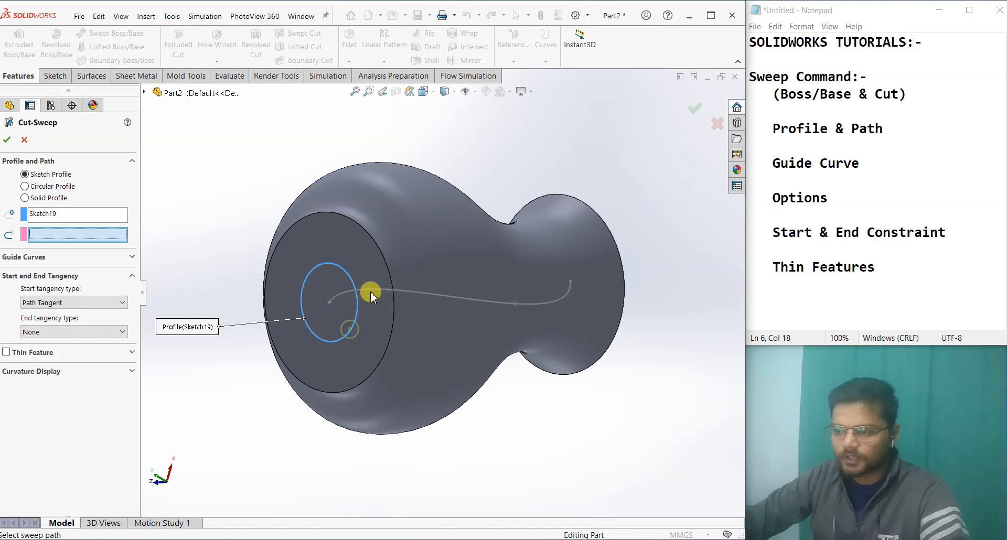
pyautogui.click(382, 321)
pyautogui.moveTo(381, 321); pyautogui.dragTo(382, 366, button='middle')
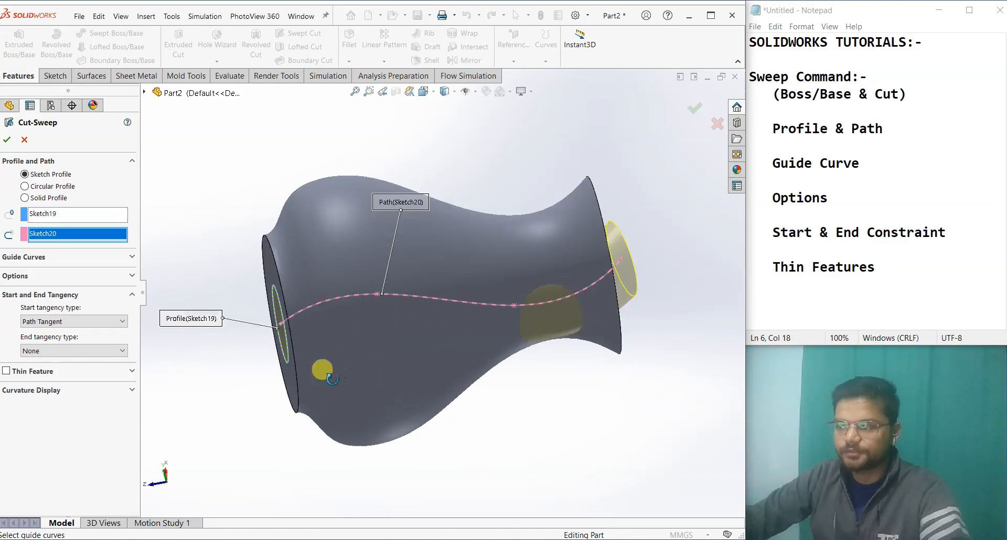
pyautogui.click(9, 141)
pyautogui.moveTo(616, 434); pyautogui.dragTo(567, 323, button='middle')
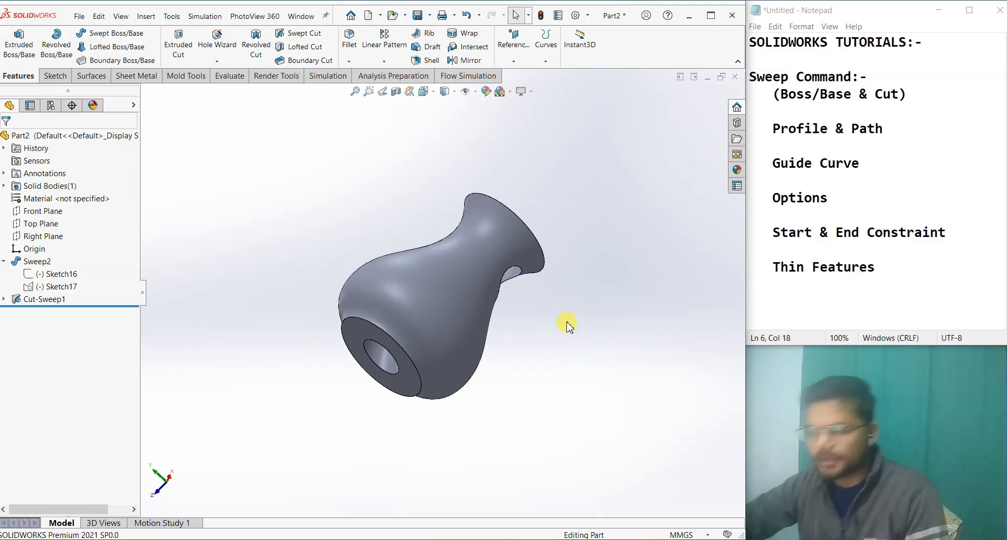